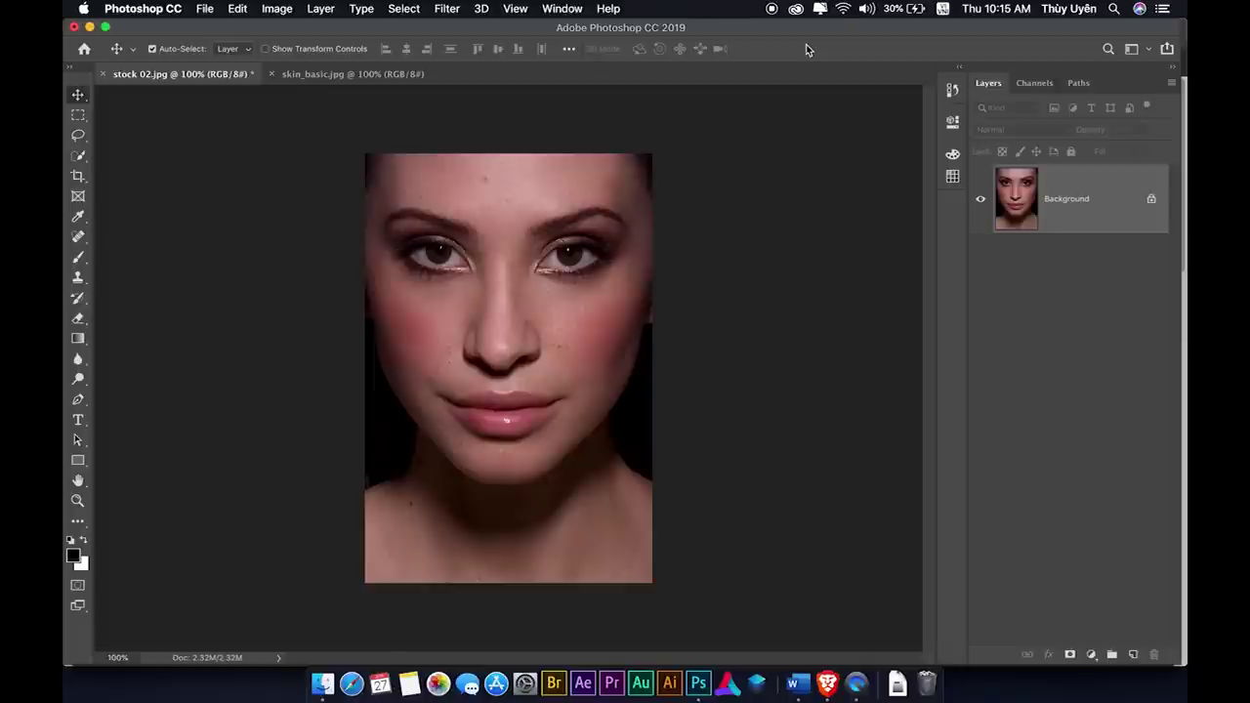
Zoom in to inspect the skin, glance at skin_basic.jpg, and return to stock 02.jpg fully zoomed out.
key(ctrl+plus)
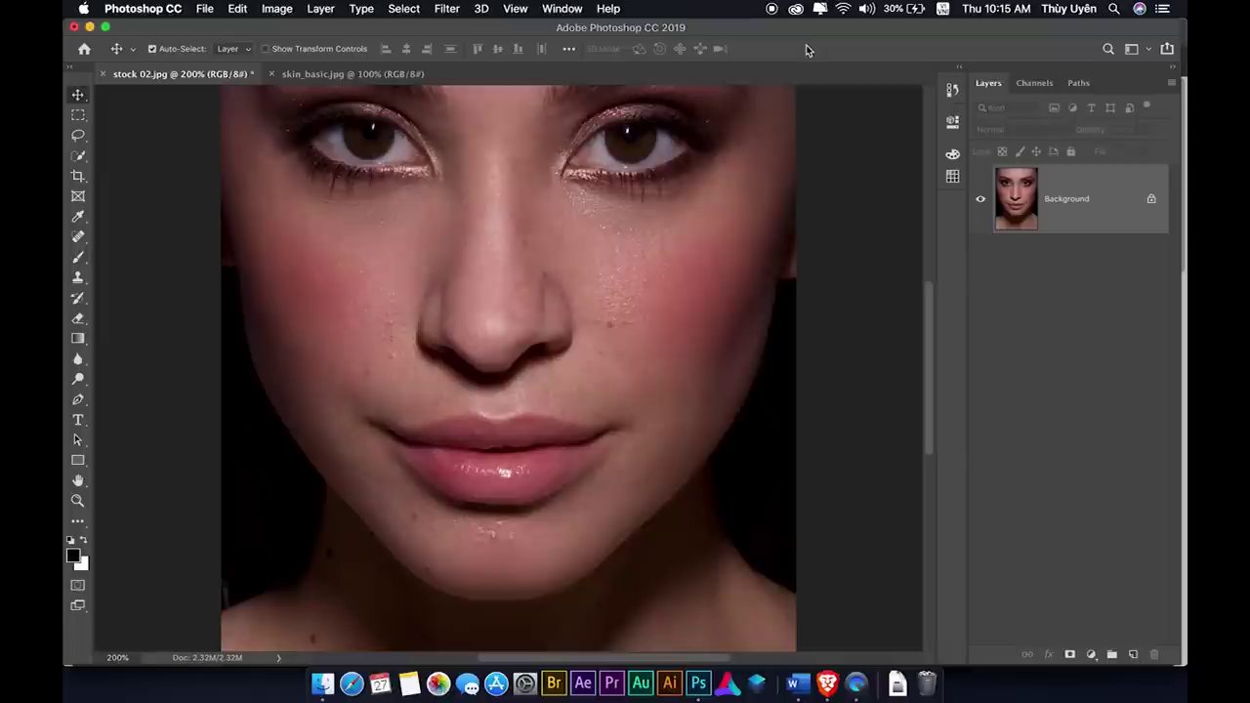
click(350, 76)
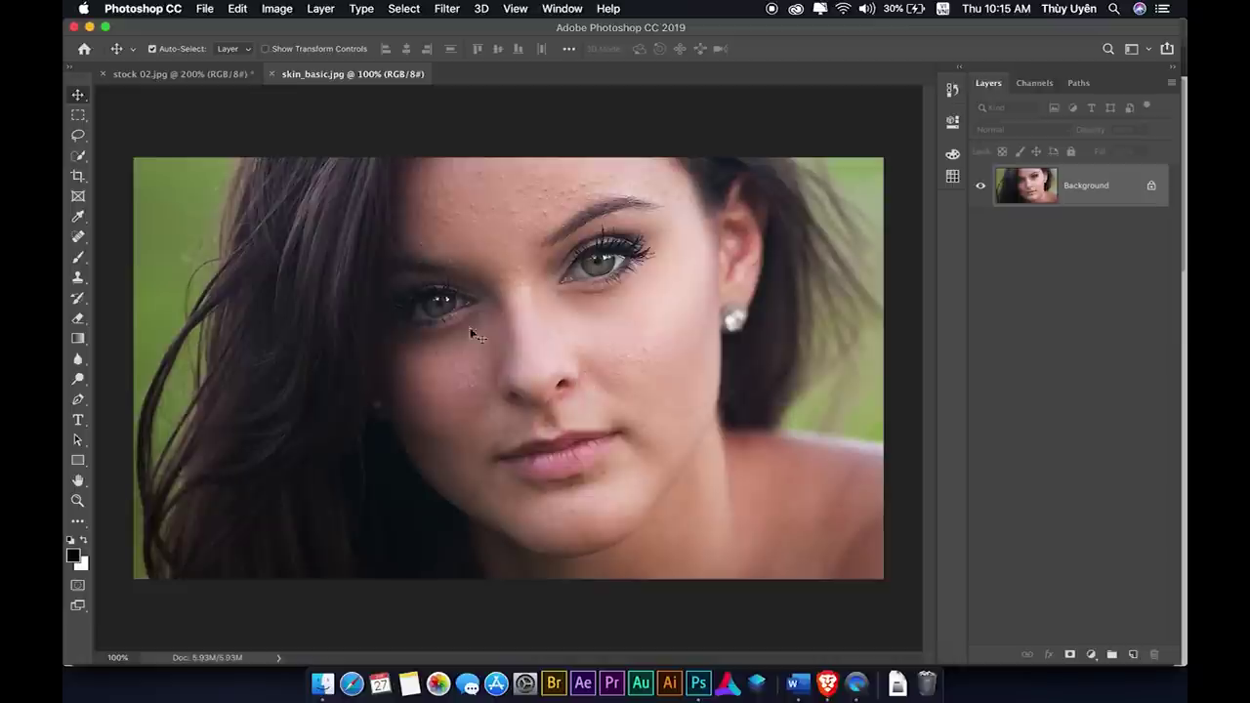
click(170, 74)
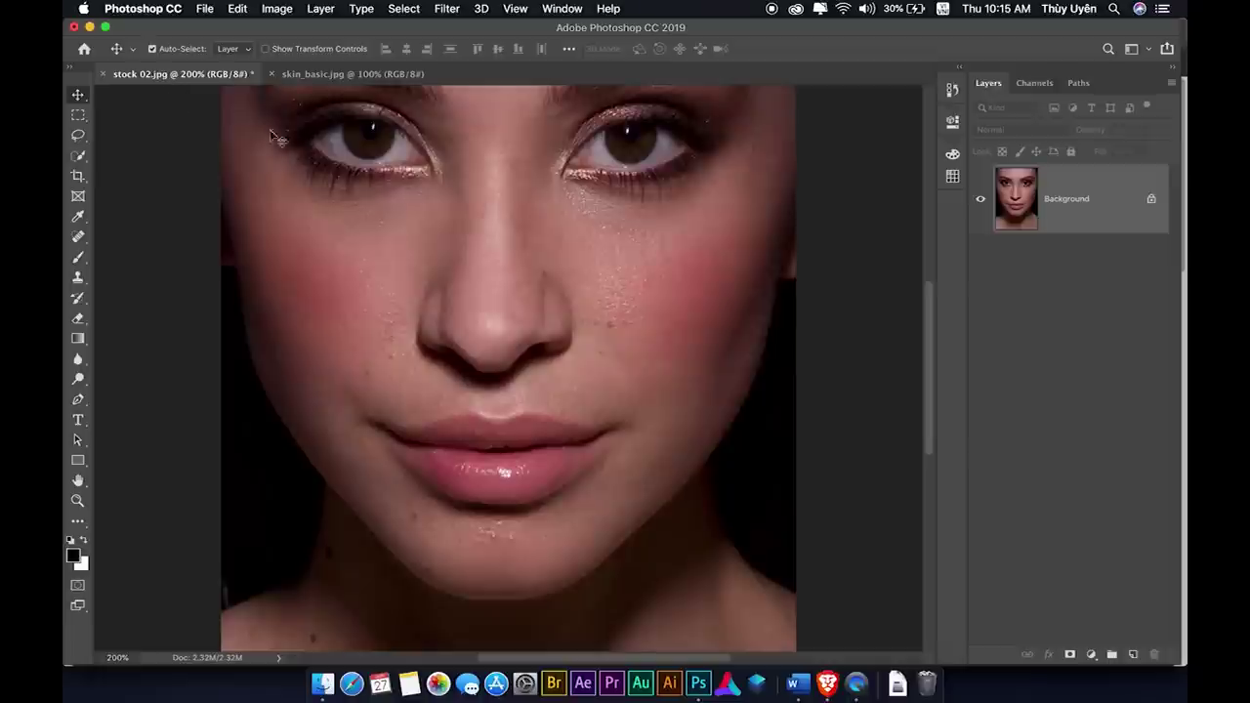
key(super+minus)
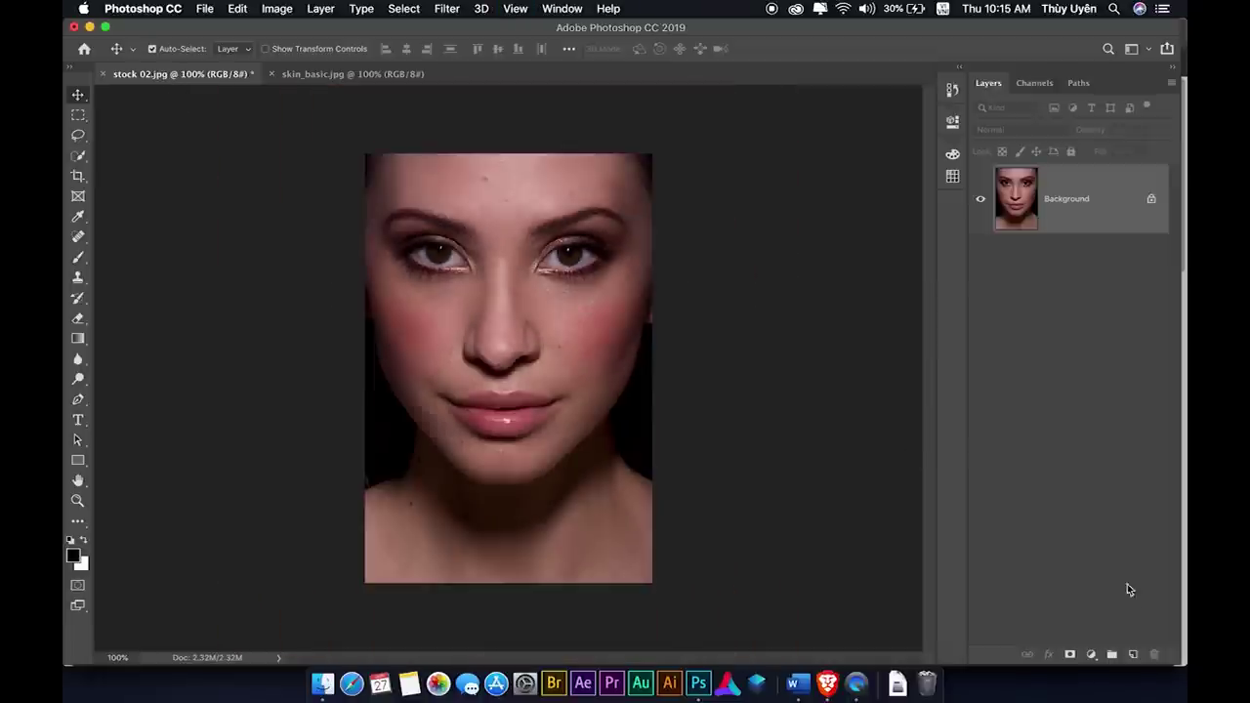
Add a new empty layer above Background and name it Clean.
click(1133, 654)
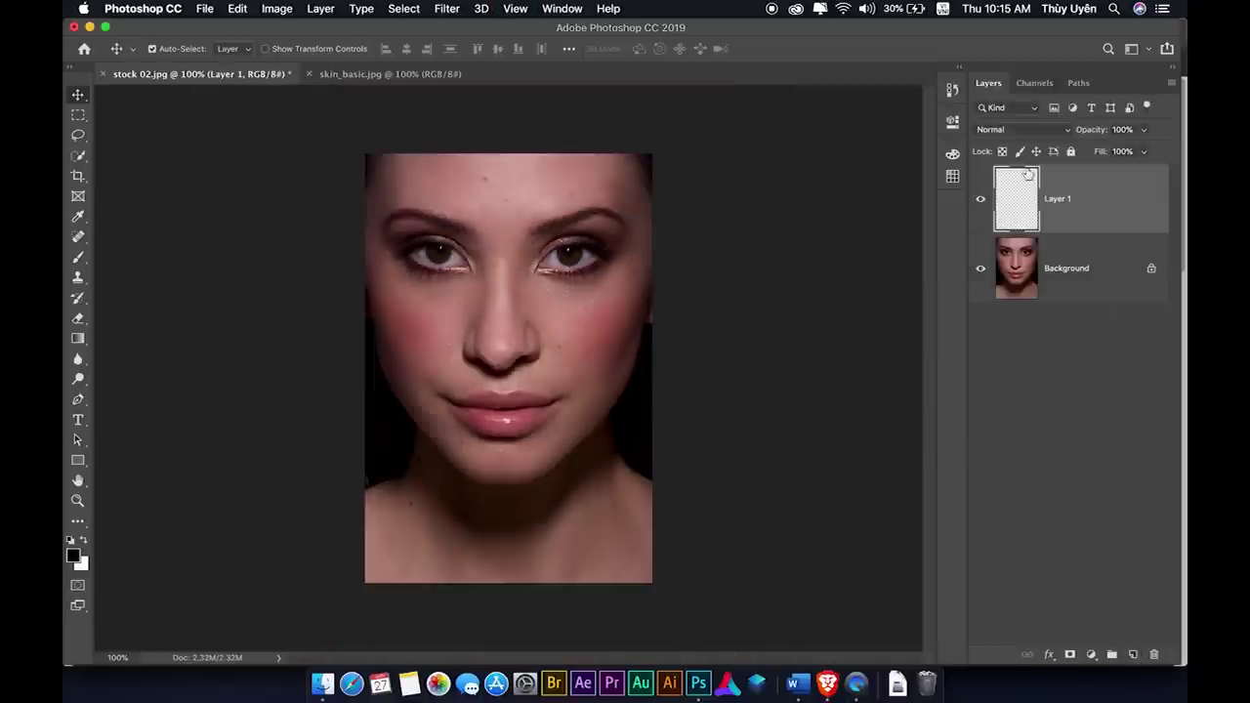
double_click(1061, 200)
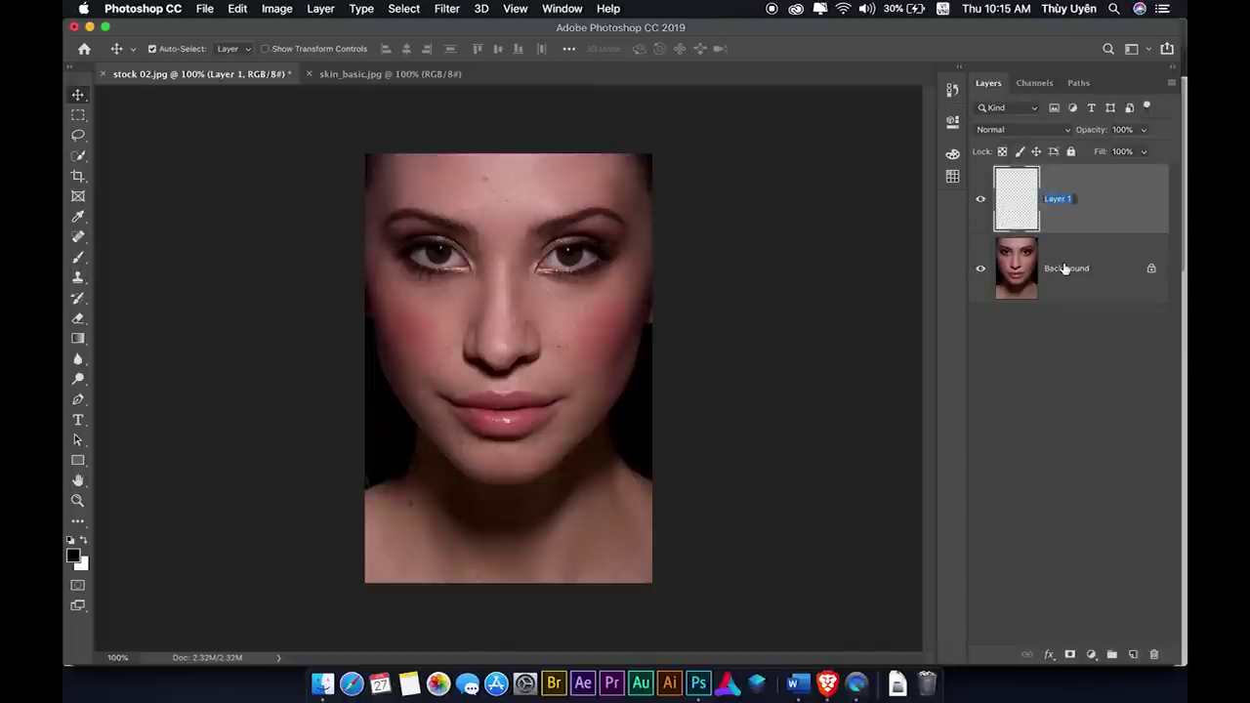
text(Clean)
key(Return)
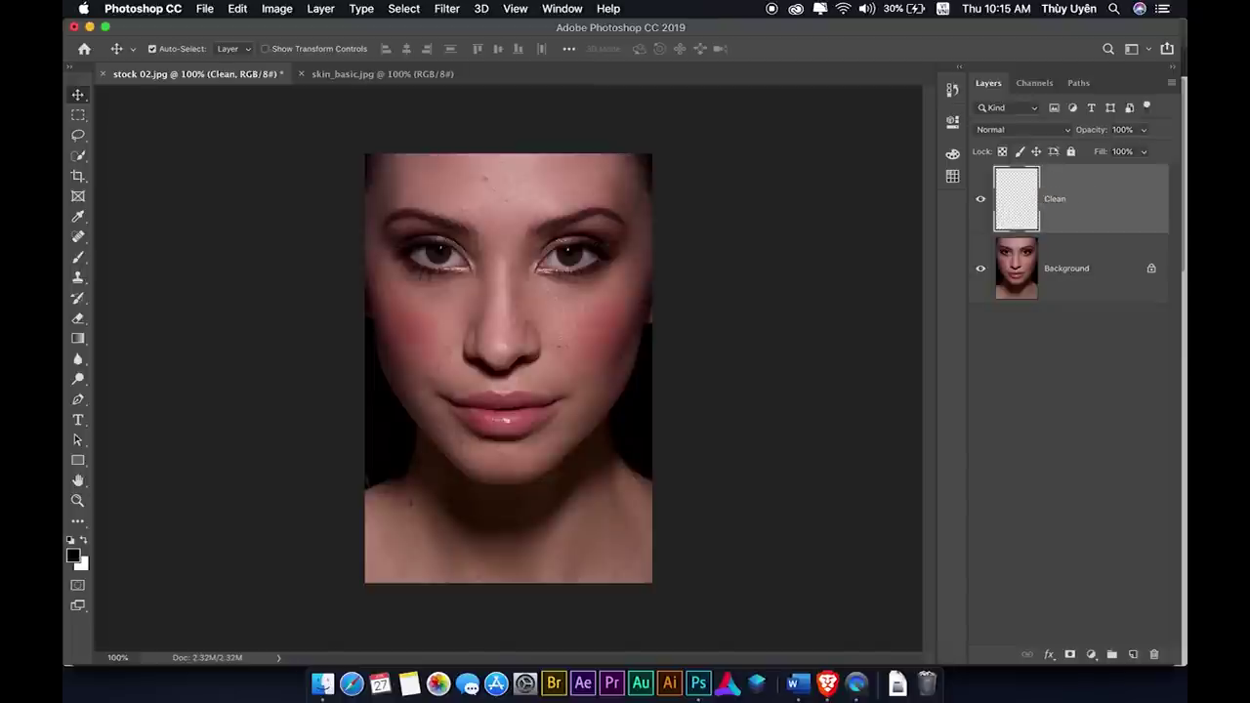
click(1042, 312)
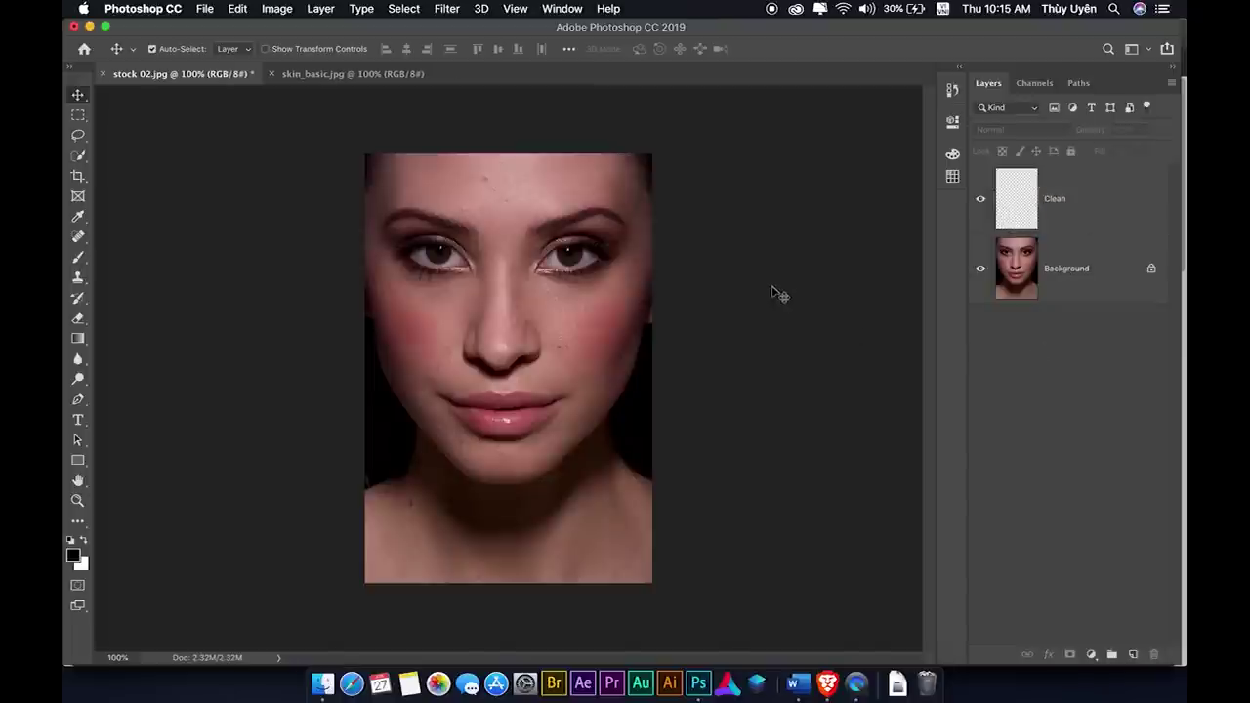
Zoom in close on the forehead blemishes and bring up the healing tool options.
click(530, 216)
drag(530, 216, 453, 164)
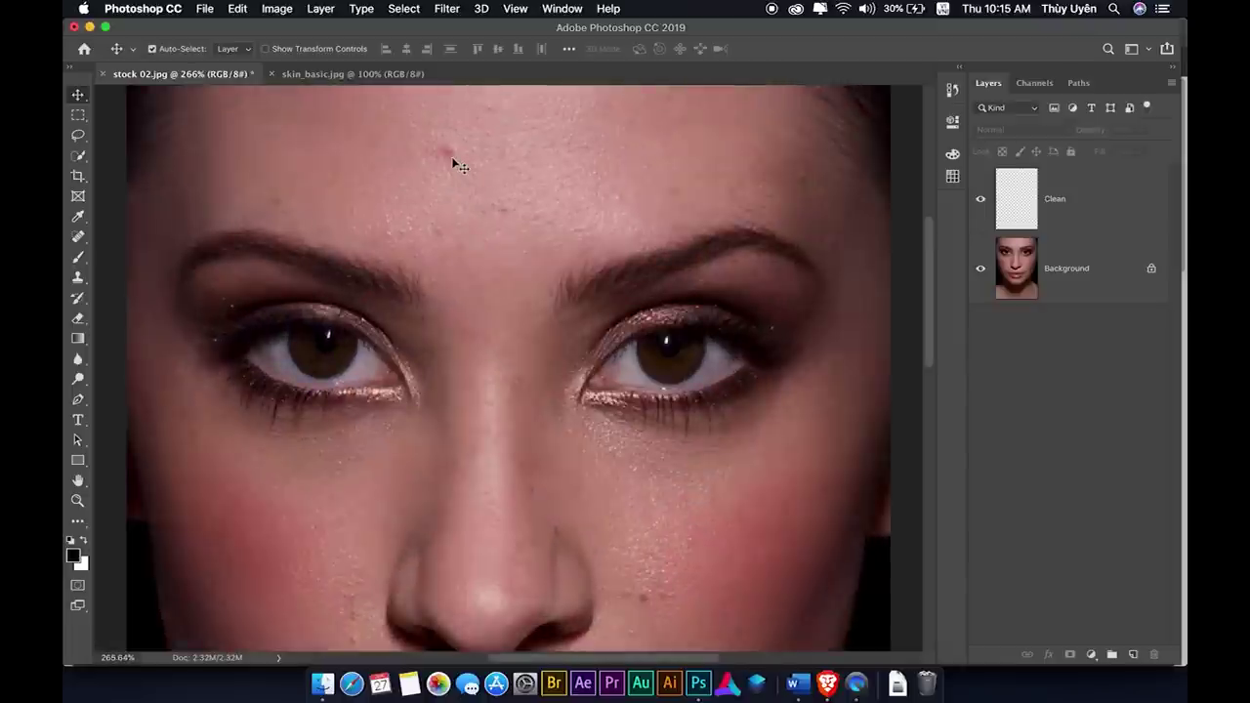
key(j)
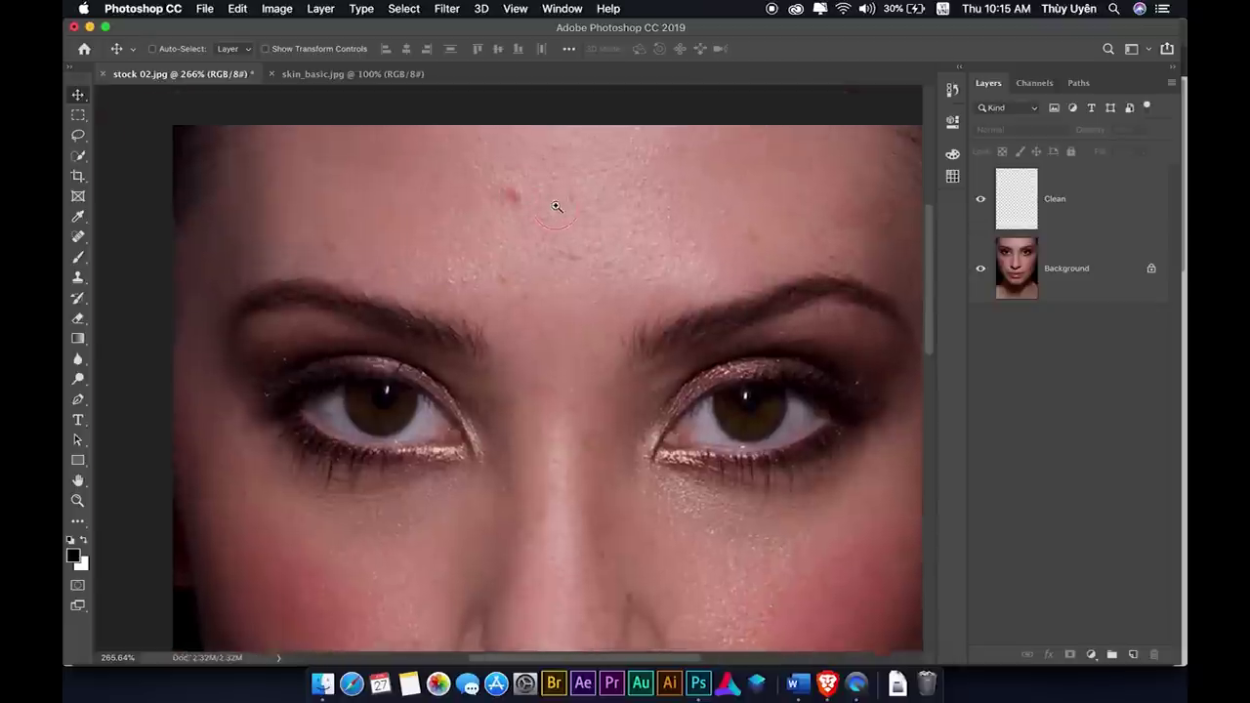
drag(503, 181, 566, 204)
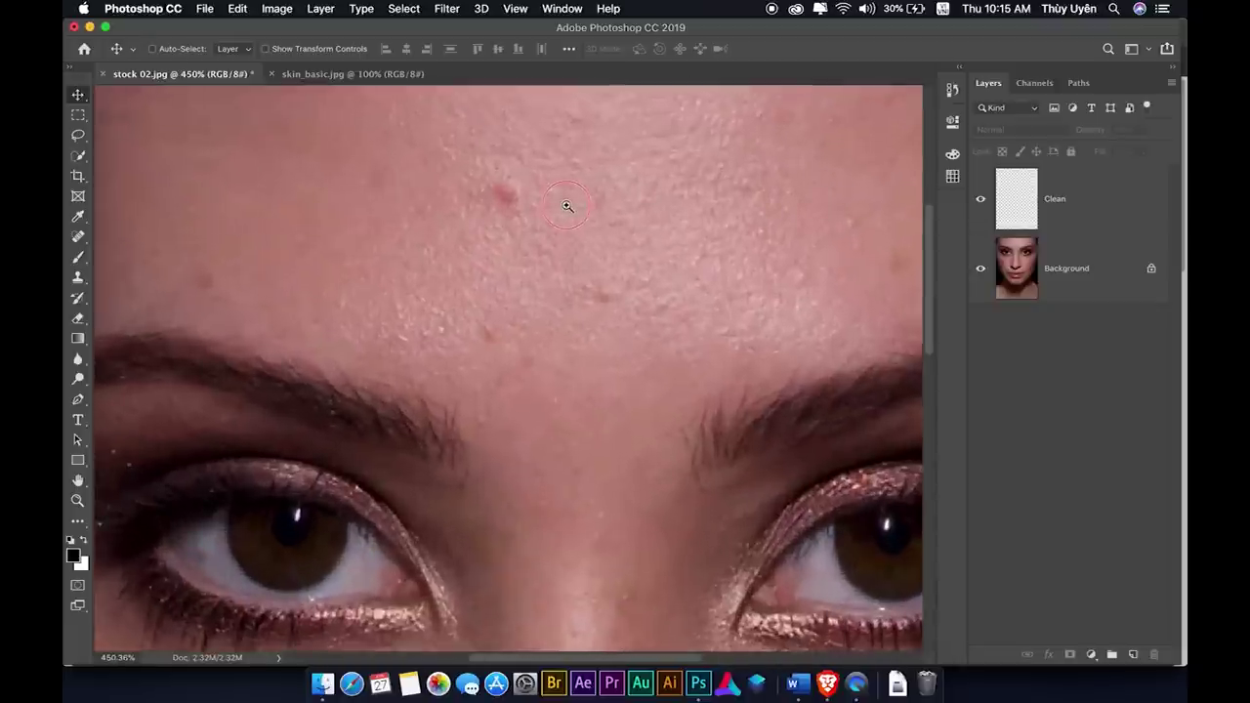
click(79, 236)
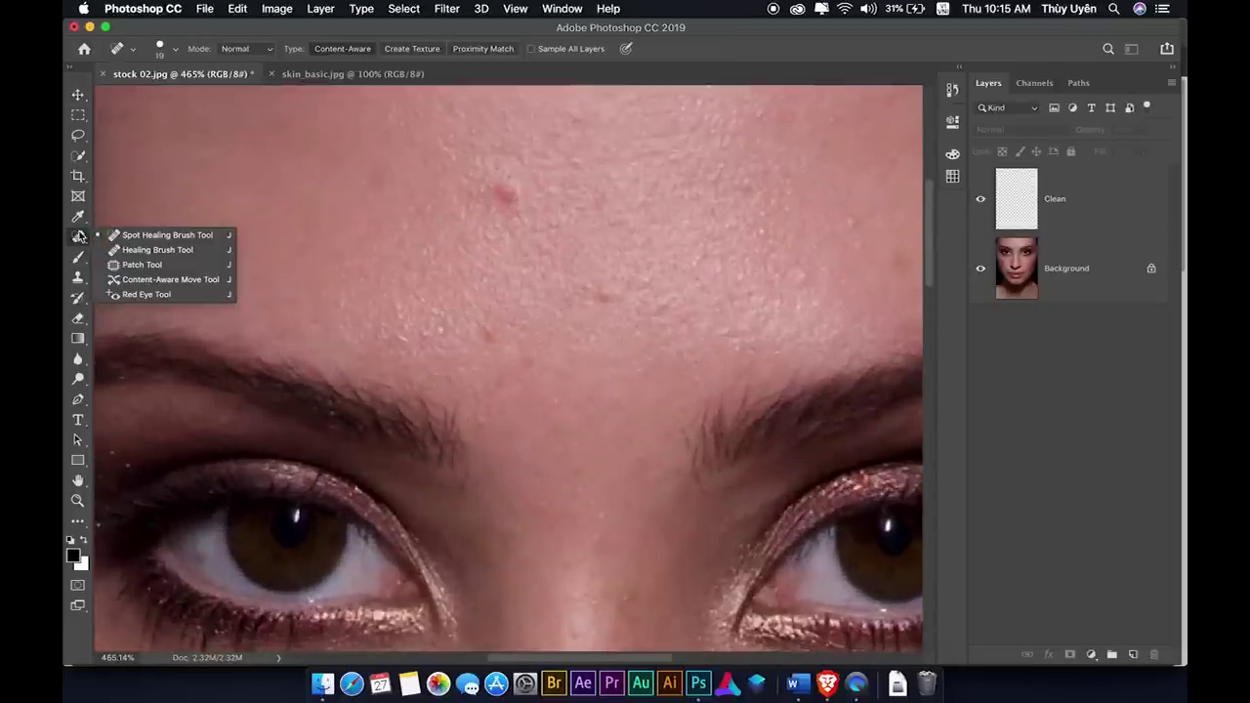
Spot-heal the red forehead blemish onto the Clean layer with Sample All Layers enabled.
click(137, 240)
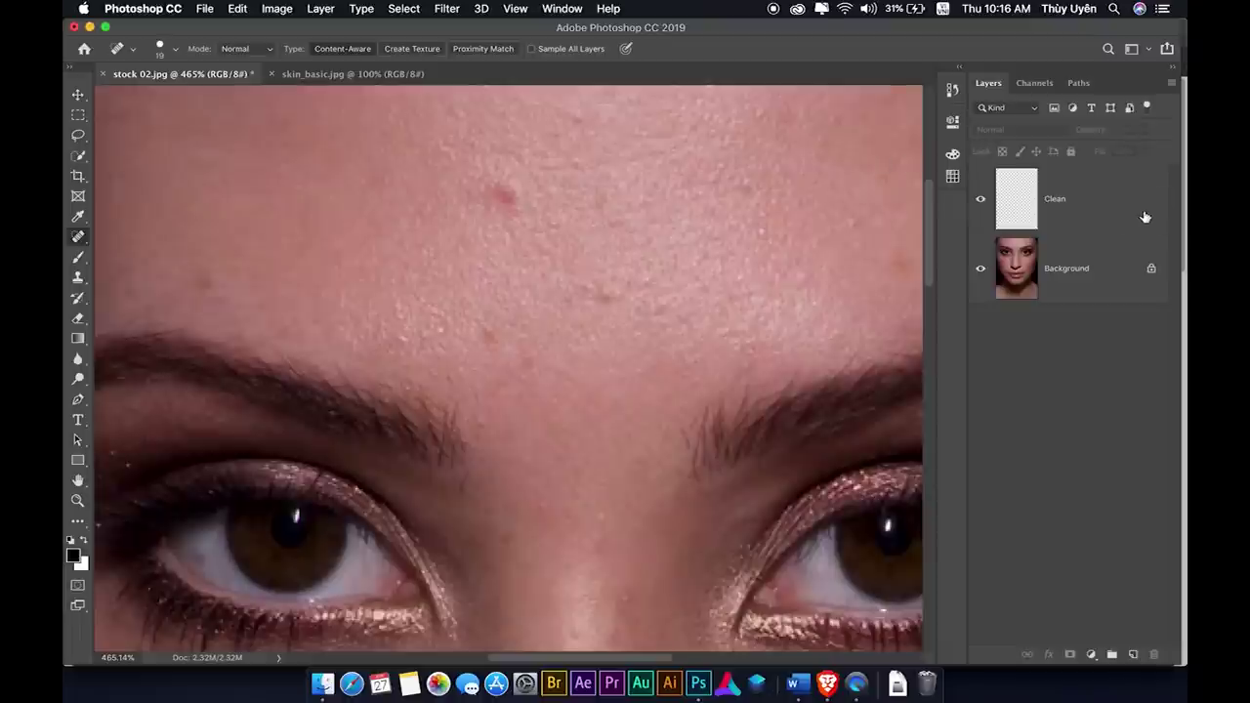
click(1145, 217)
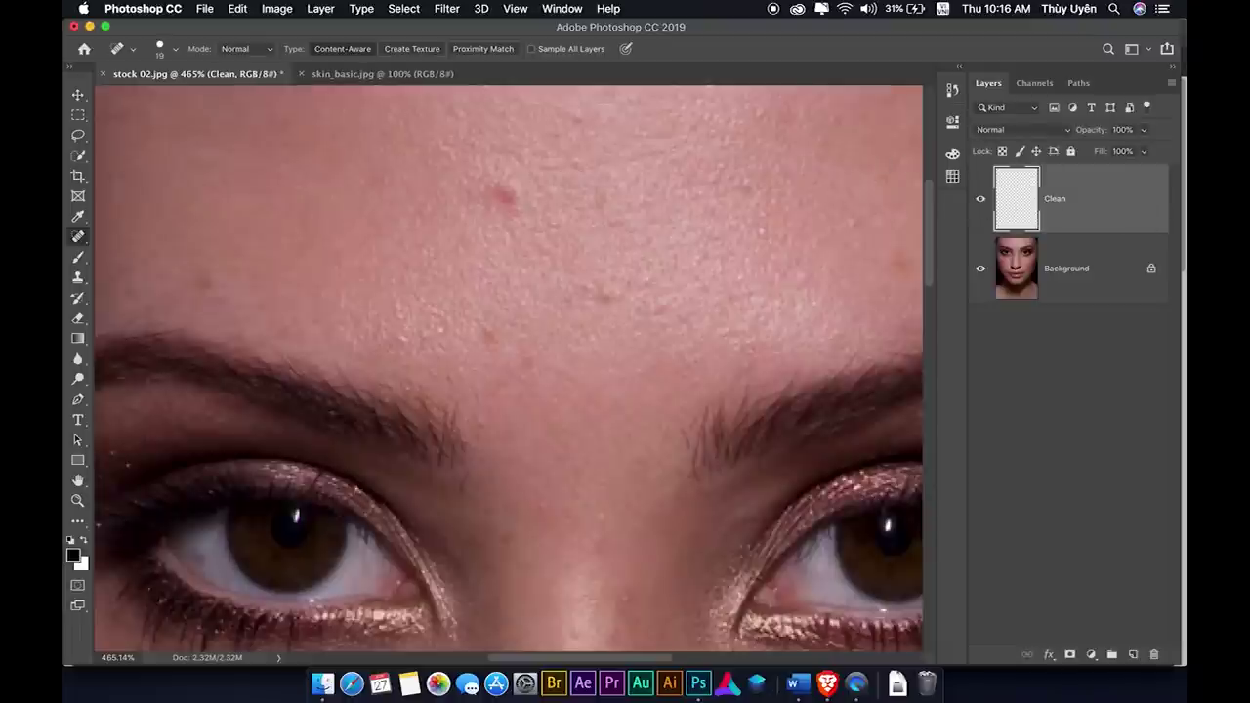
click(503, 185)
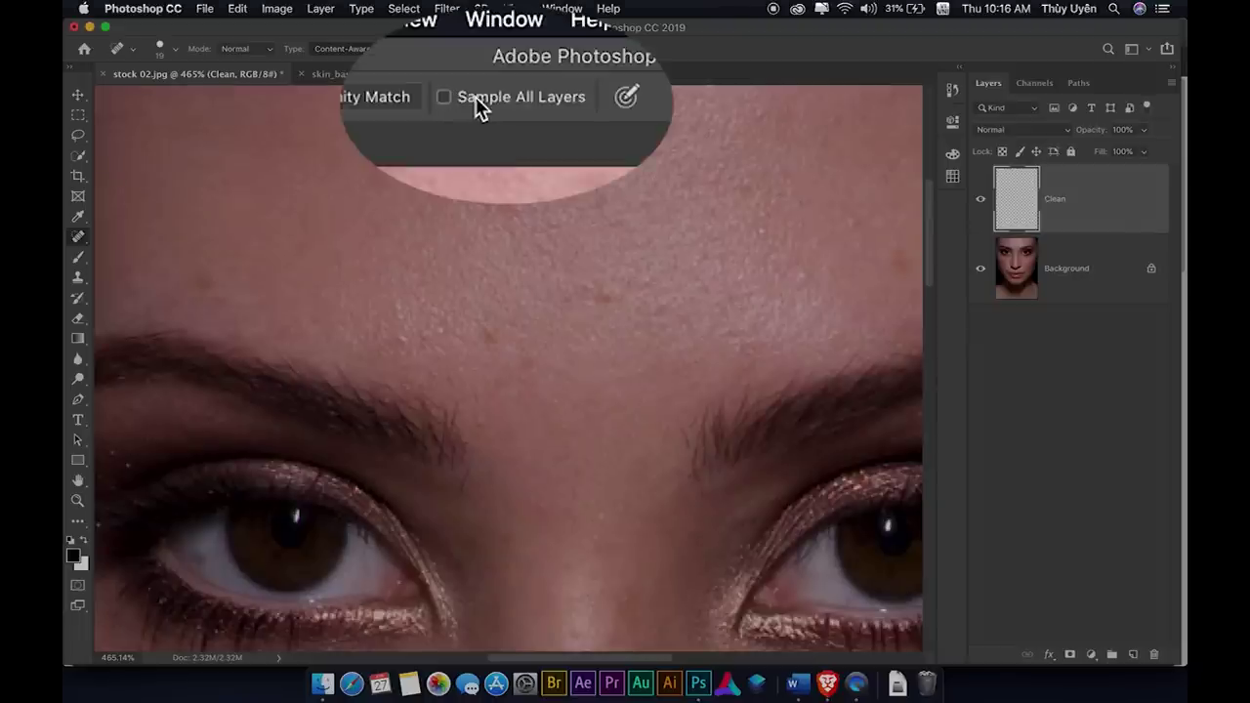
click(447, 98)
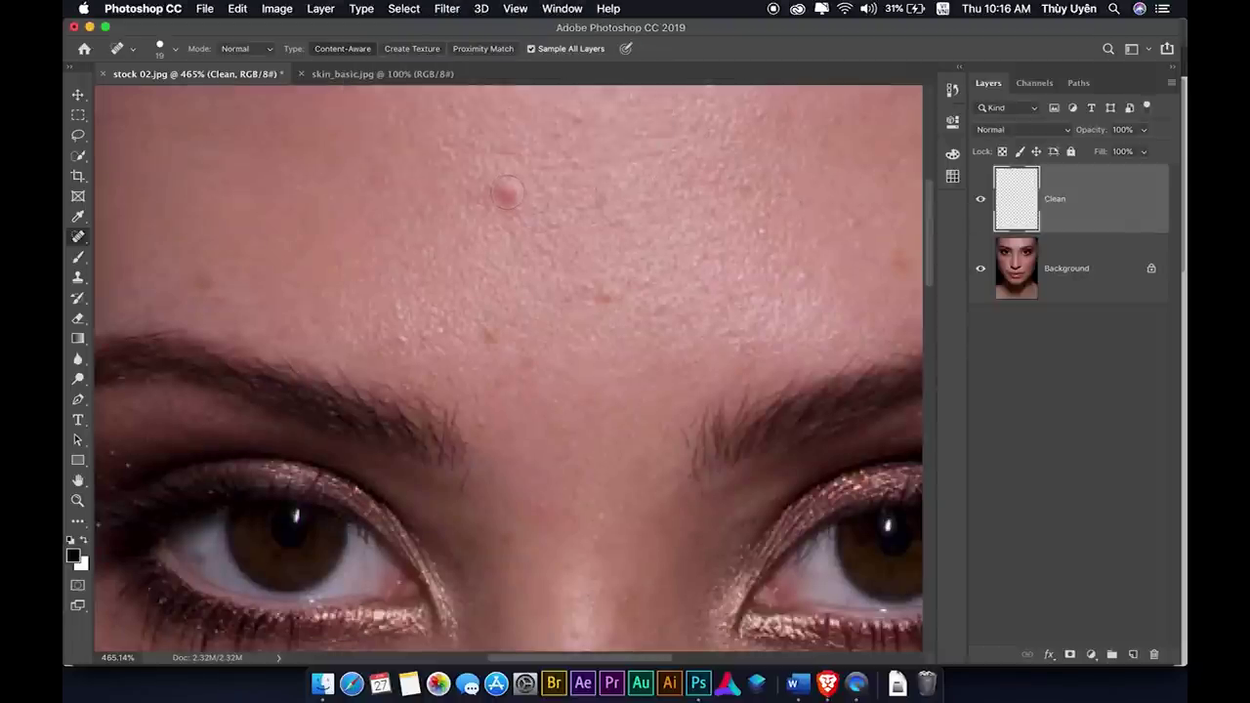
click(506, 193)
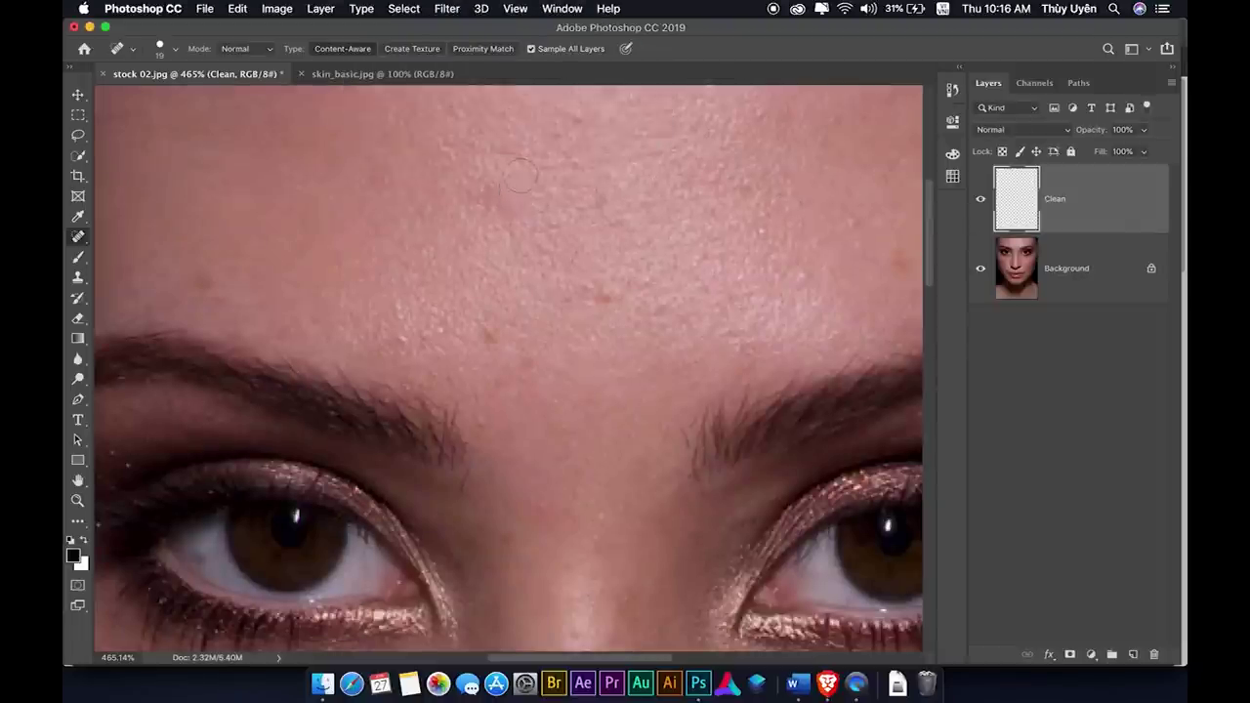
Soften the spot healing brush hardness to 45%.
click(175, 49)
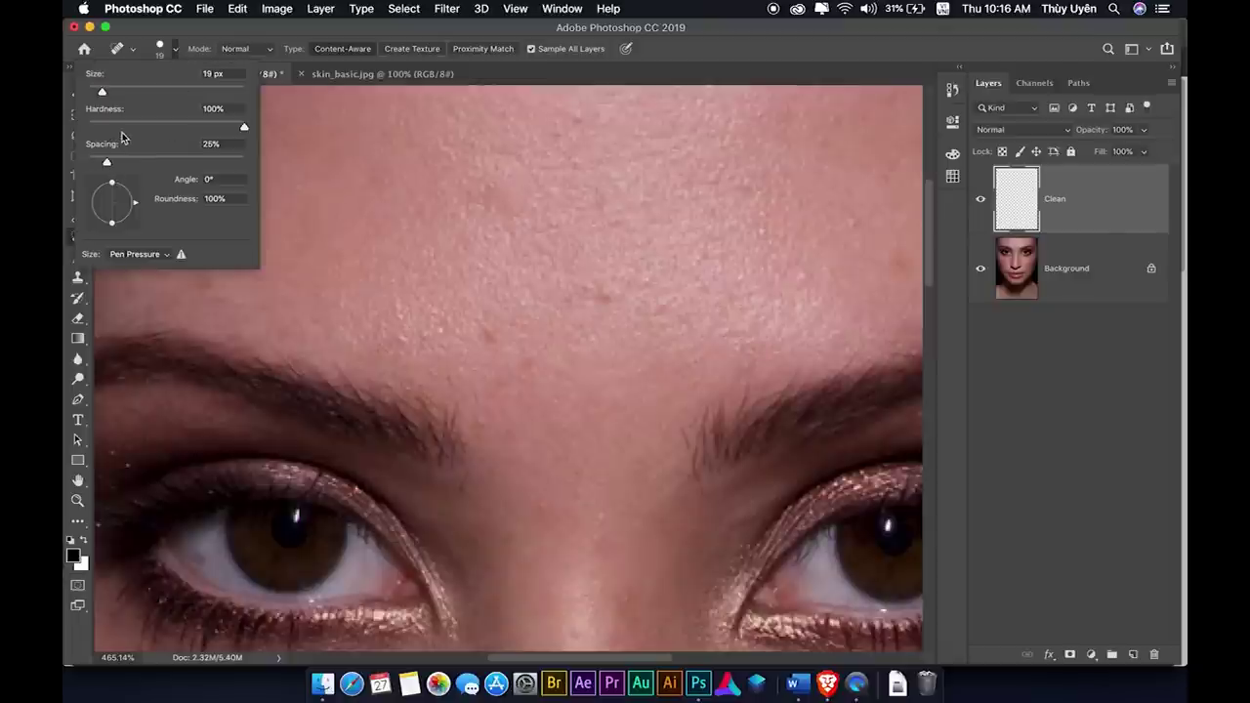
drag(244, 127, 237, 130)
click(674, 54)
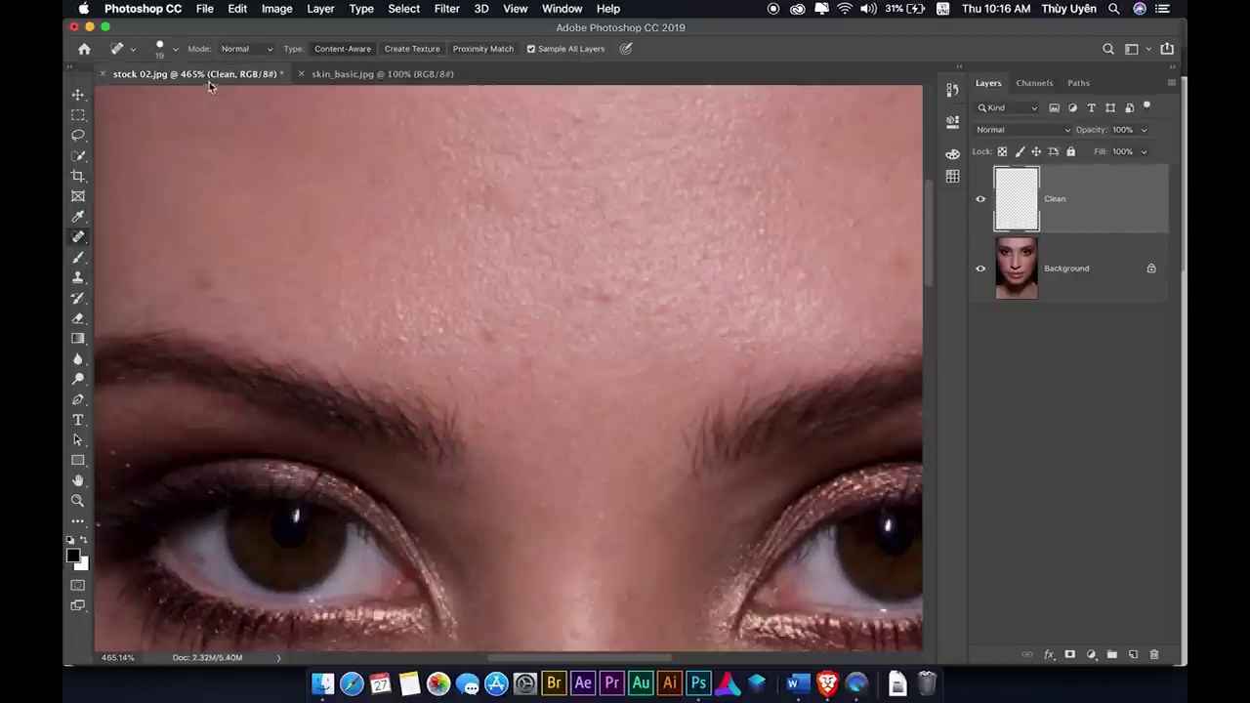
click(133, 49)
click(175, 48)
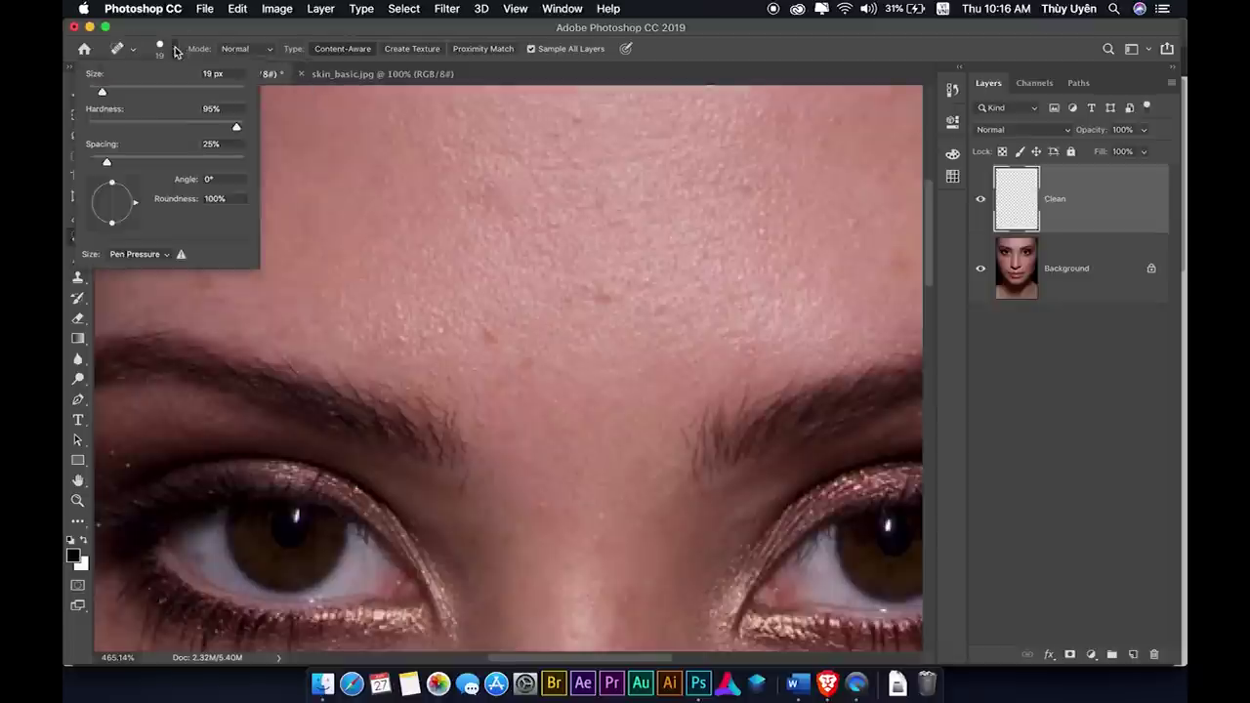
drag(236, 127, 157, 127)
click(701, 61)
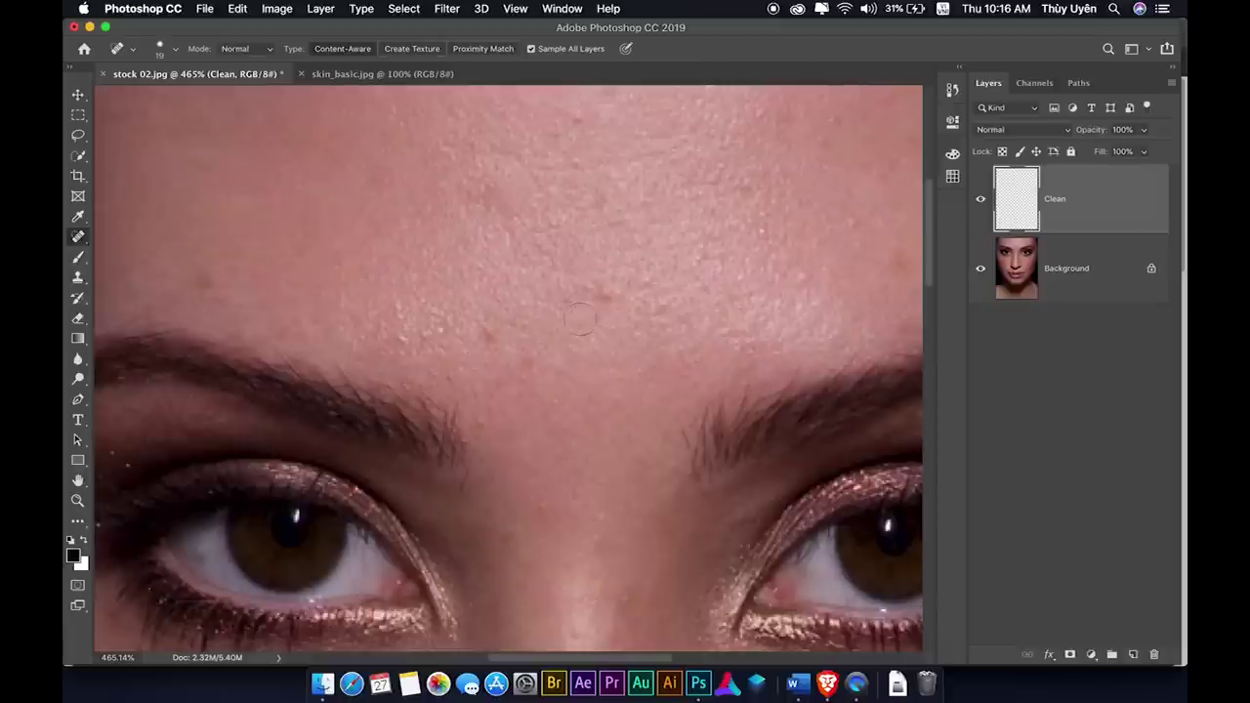
Shrink the brush to 12 px and heal the small forehead and brow blemishes.
drag(558, 307, 539, 306)
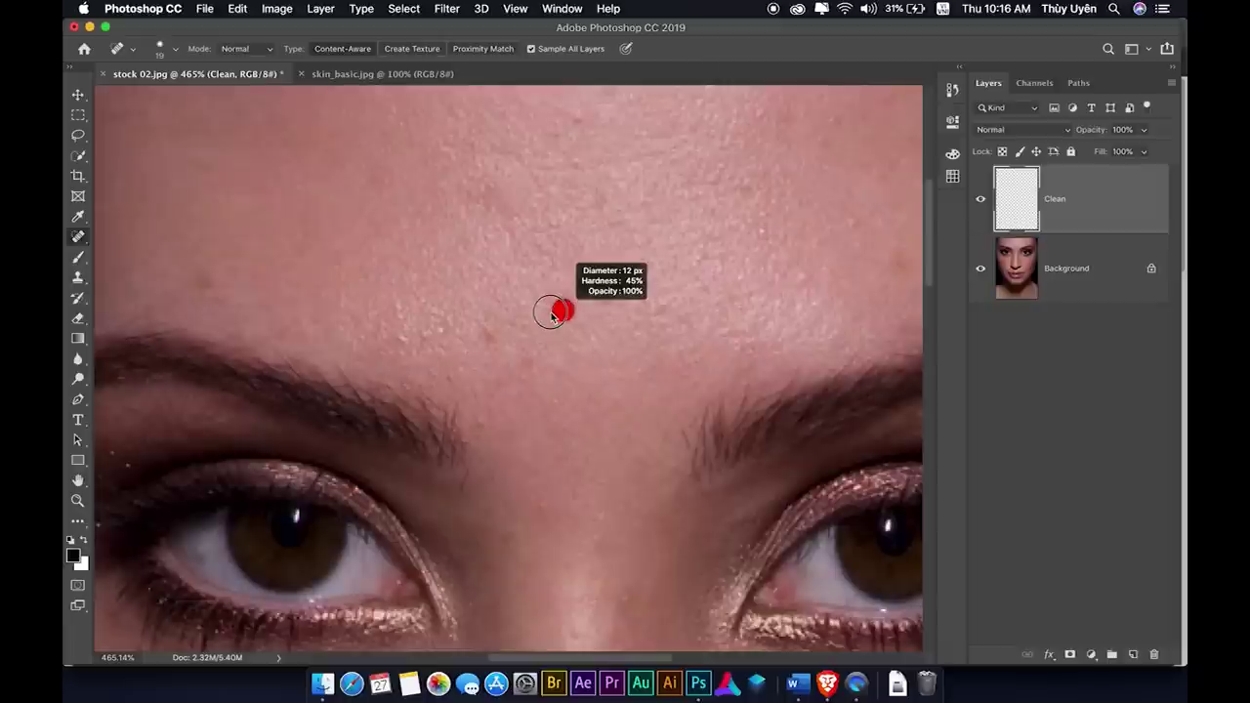
click(487, 330)
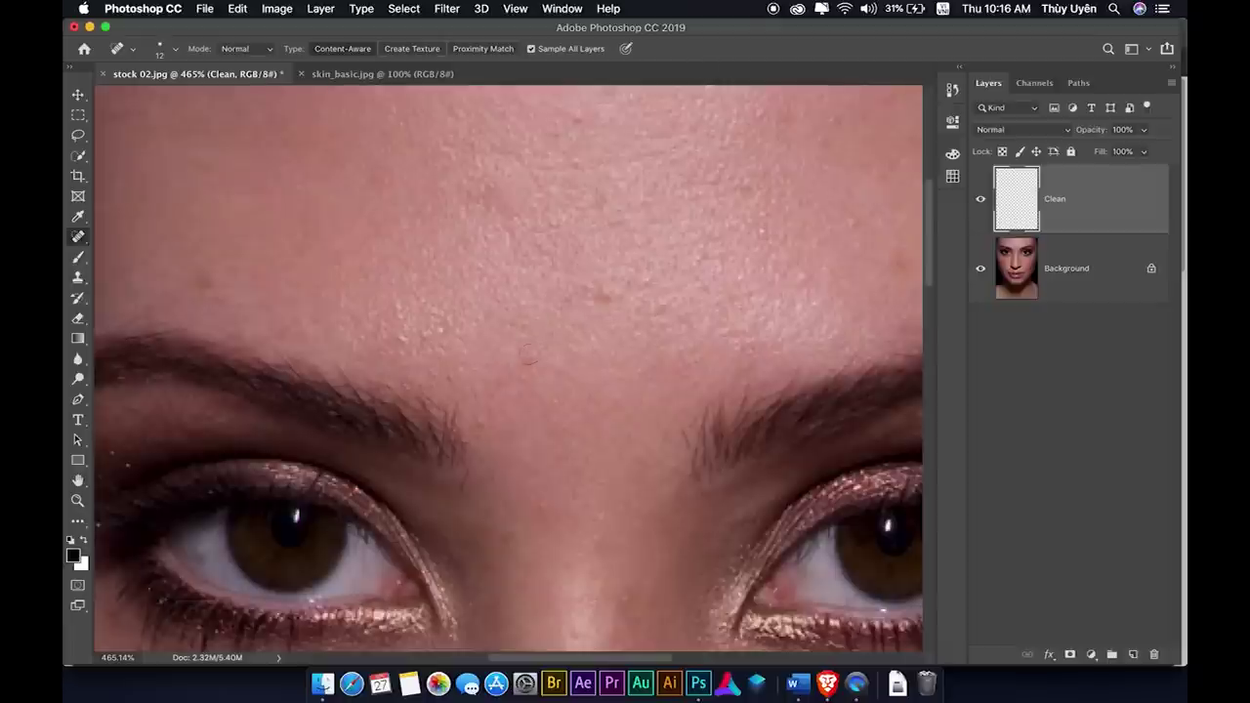
drag(585, 290, 607, 296)
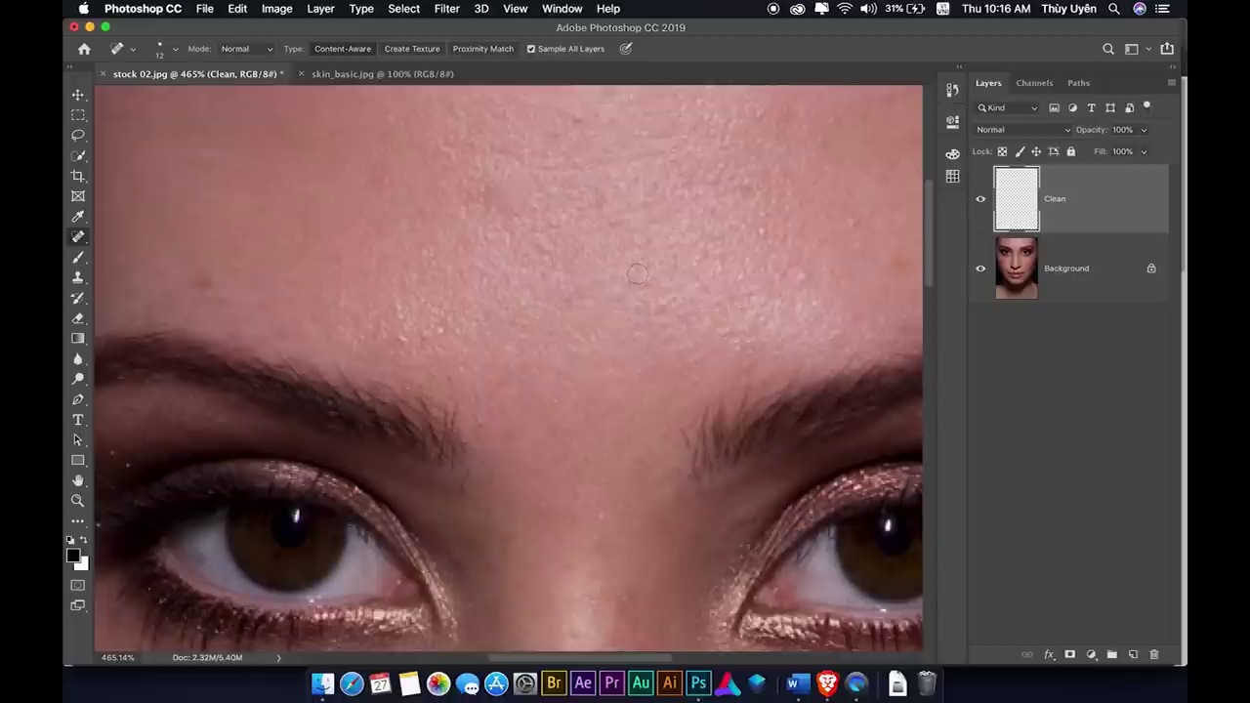
click(204, 284)
click(602, 202)
scroll(642, 276, right, 5)
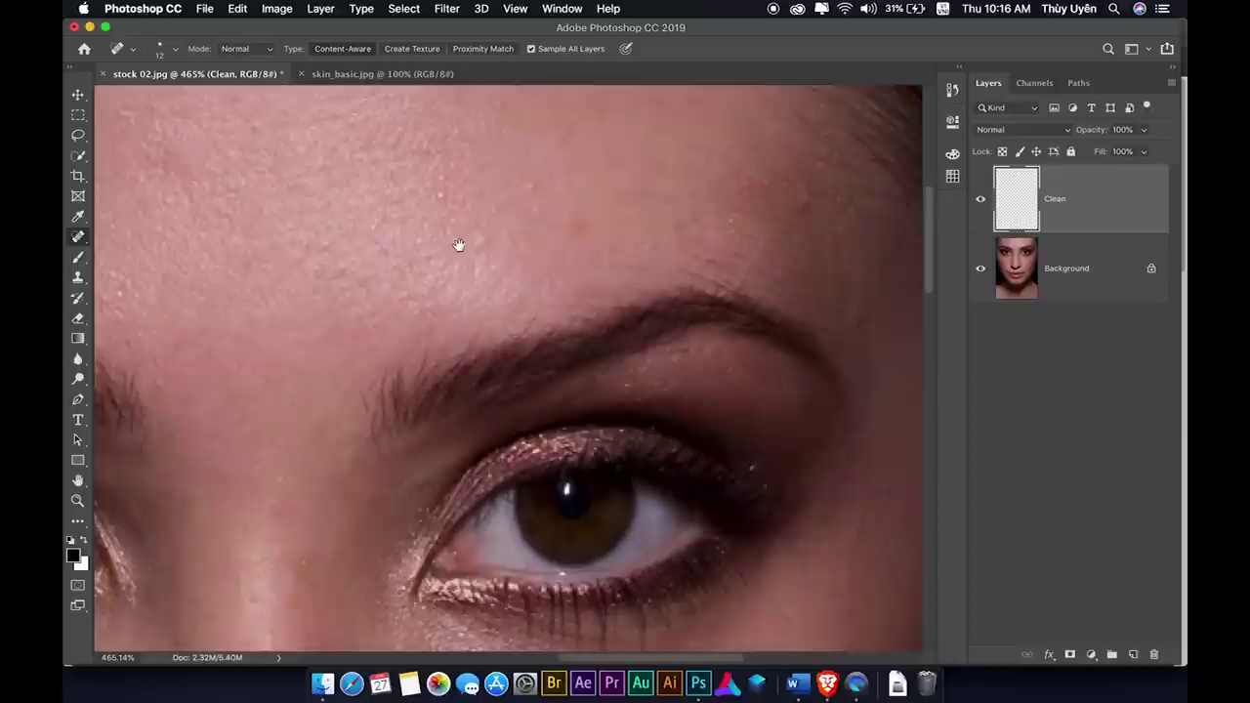
click(537, 187)
click(806, 202)
Move down the face and heal the white speckles on the chin.
drag(695, 154, 691, 151)
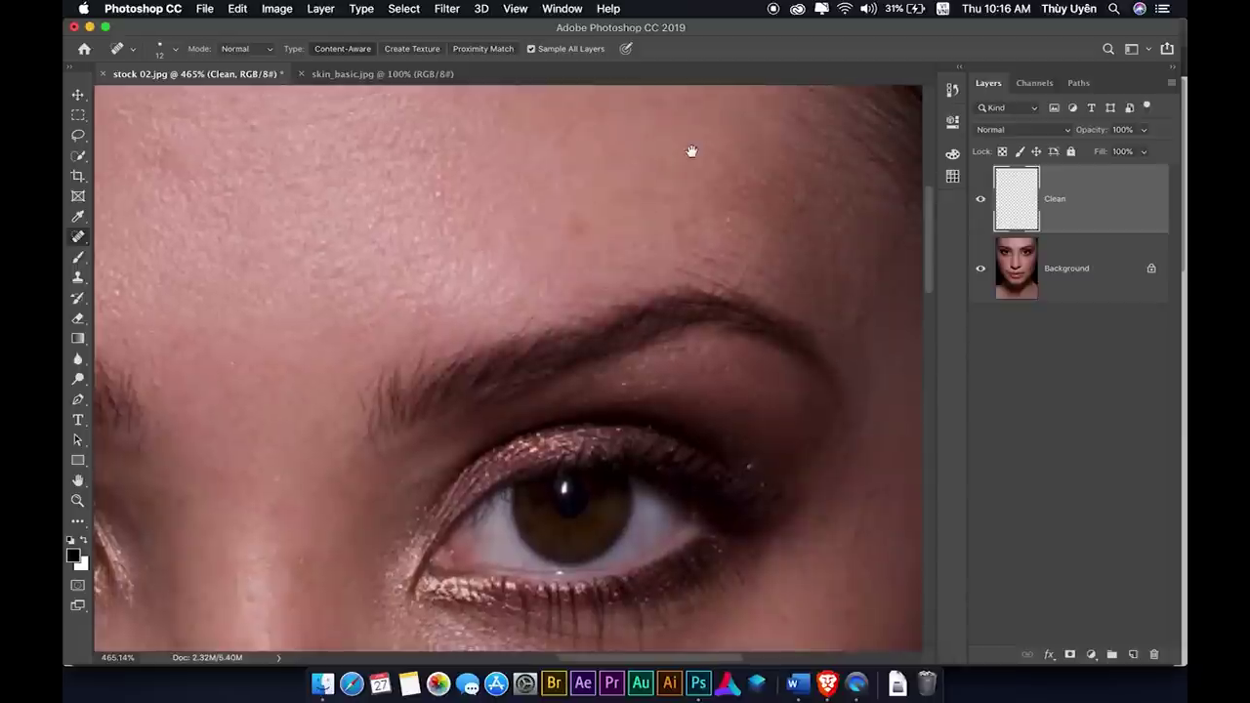
scroll(723, 225, down, 10)
scroll(508, 254, down, 5)
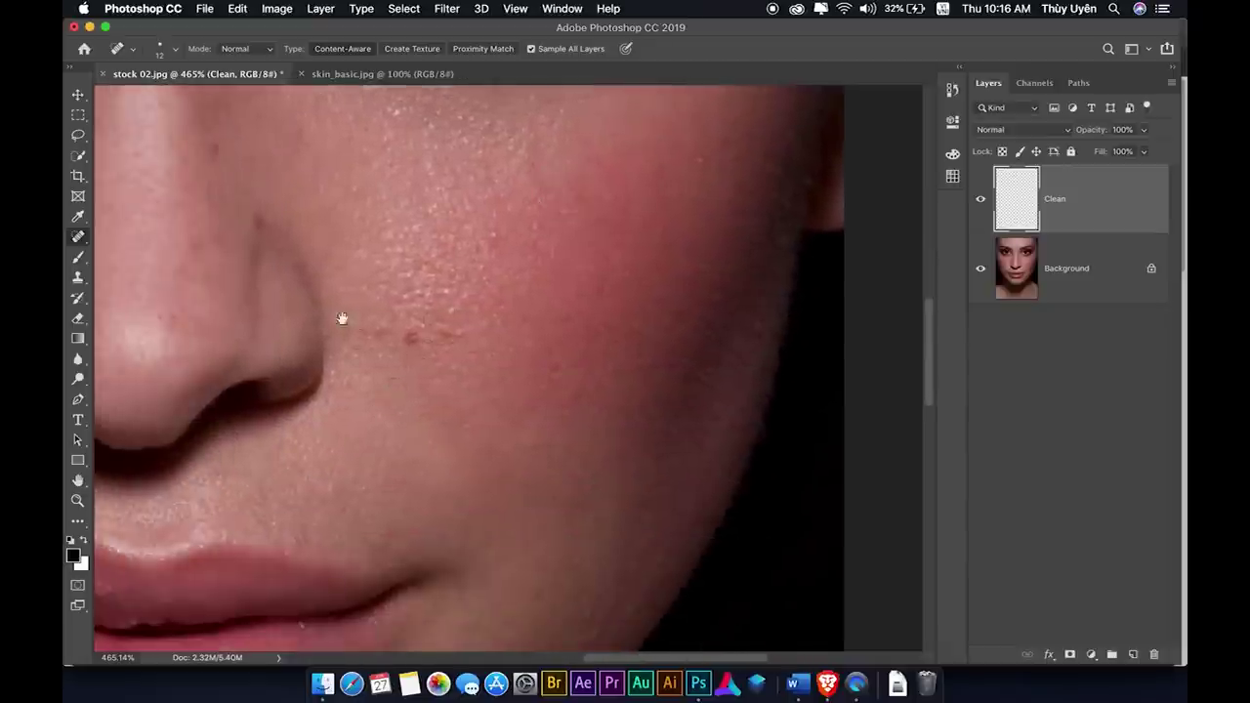
scroll(602, 385, left, 5)
scroll(603, 384, up, 2)
scroll(492, 335, up, 2)
scroll(581, 263, left, 2)
scroll(581, 263, down, 3)
scroll(576, 274, left, 5)
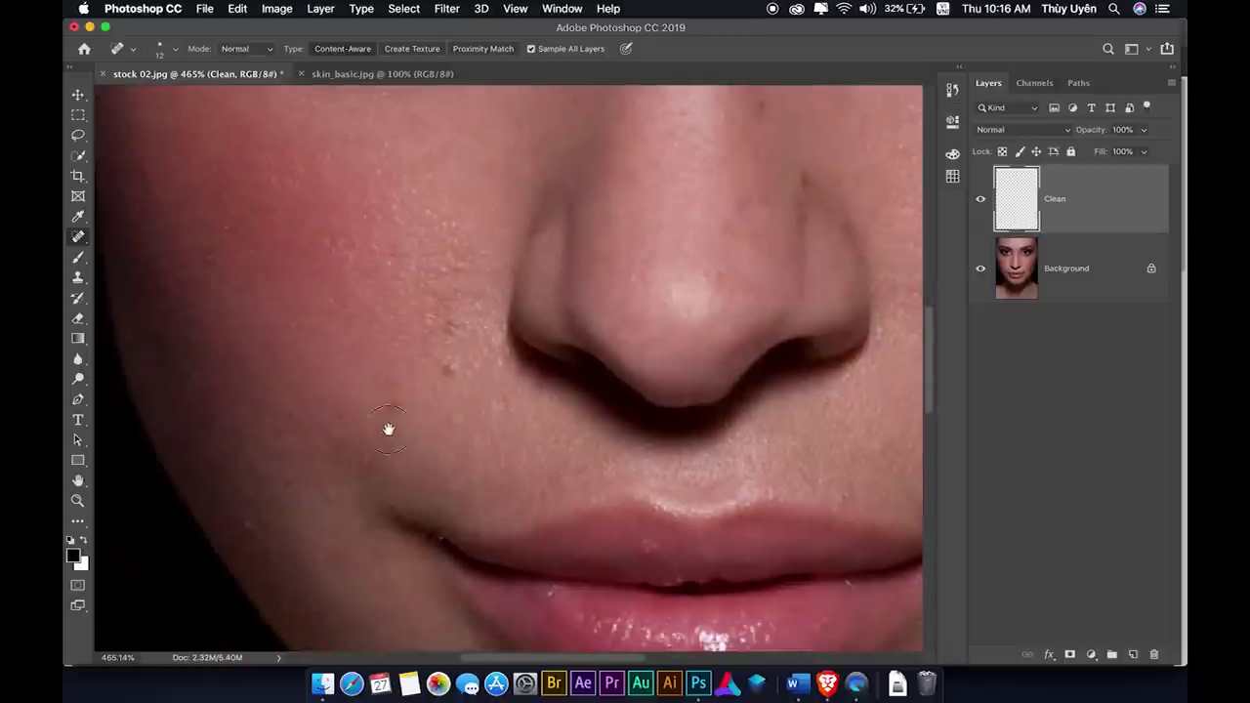
scroll(382, 423, down, 5)
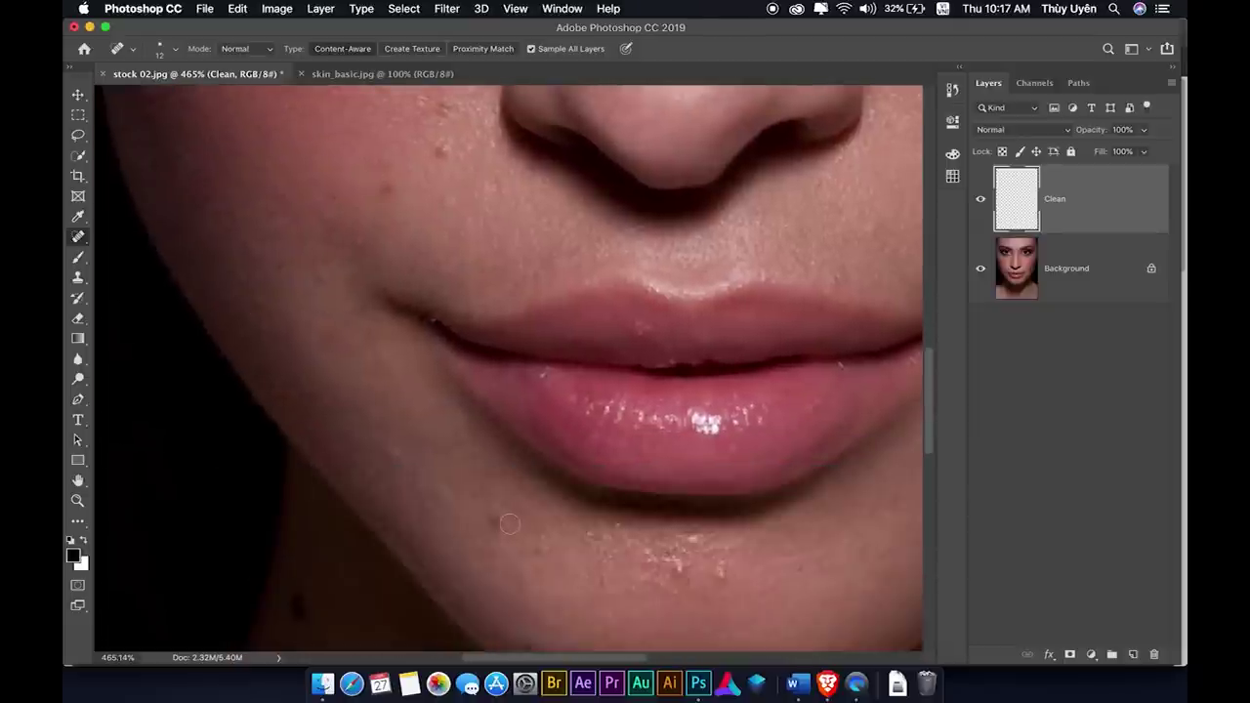
scroll(502, 410, right, 5)
scroll(502, 410, down, 5)
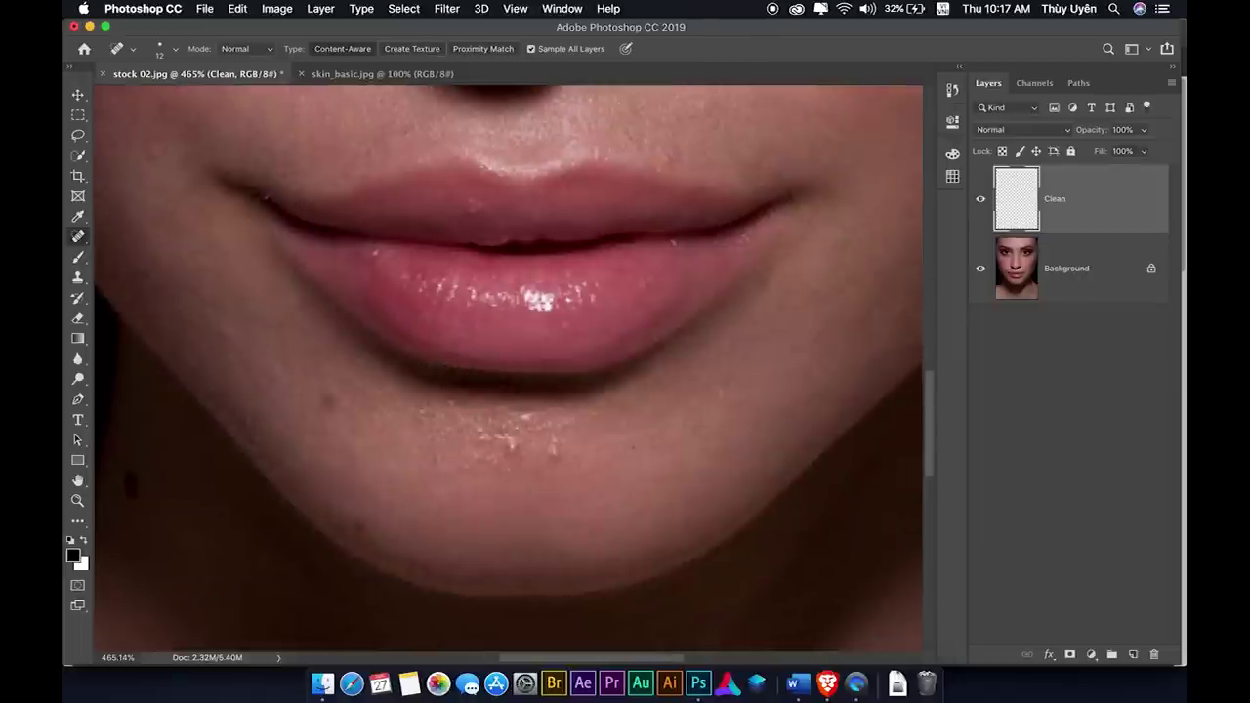
click(511, 446)
click(529, 419)
click(488, 439)
click(503, 468)
Heal the light specks on the upper lip, then zoom out to see the whole face.
click(674, 248)
click(473, 207)
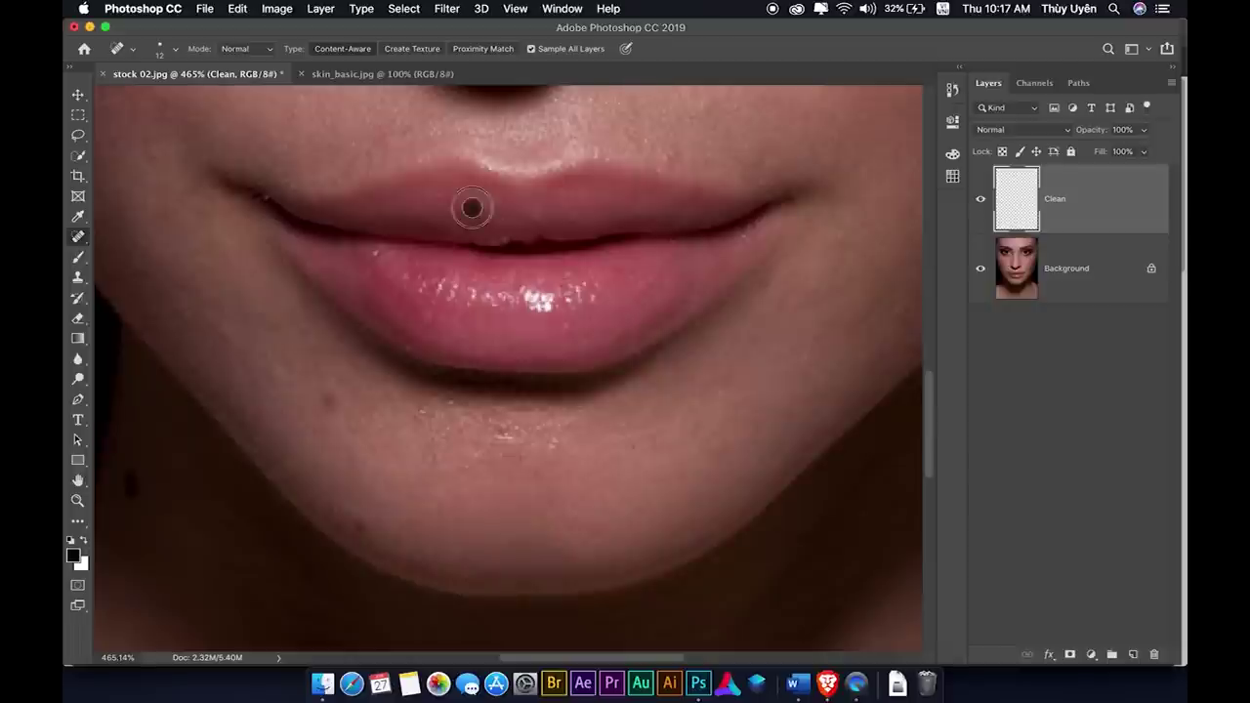
click(442, 195)
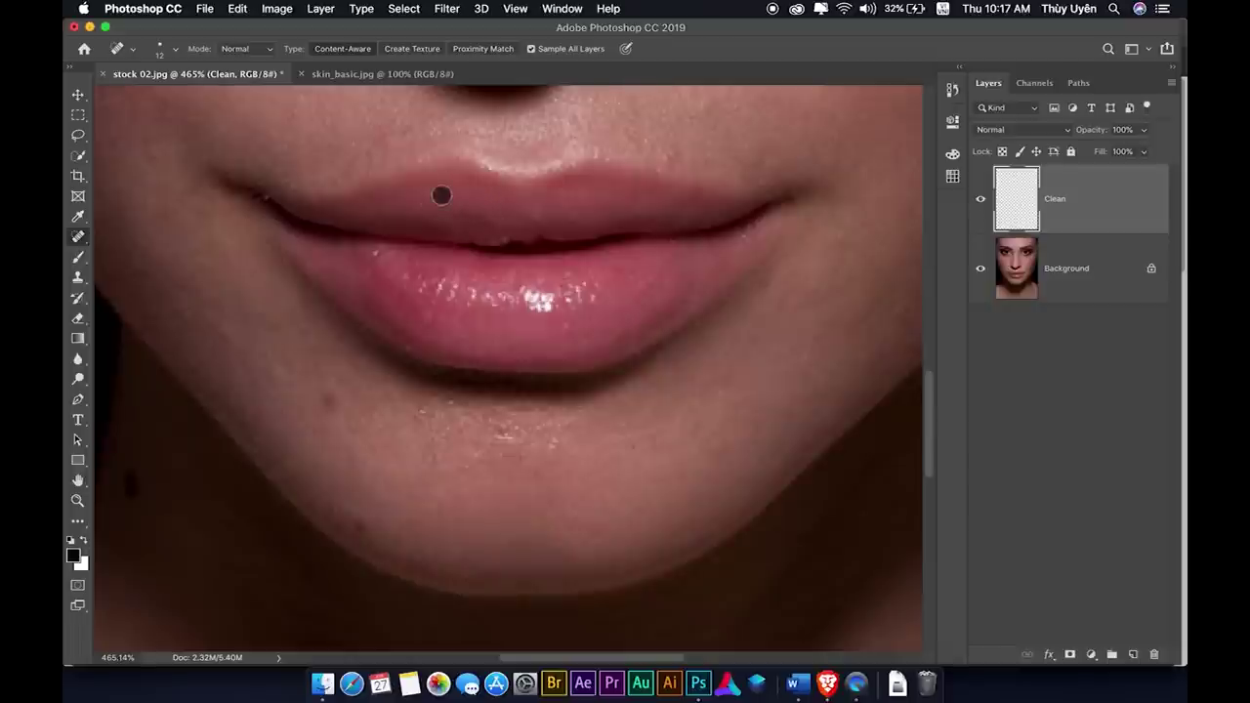
key(super+minus)
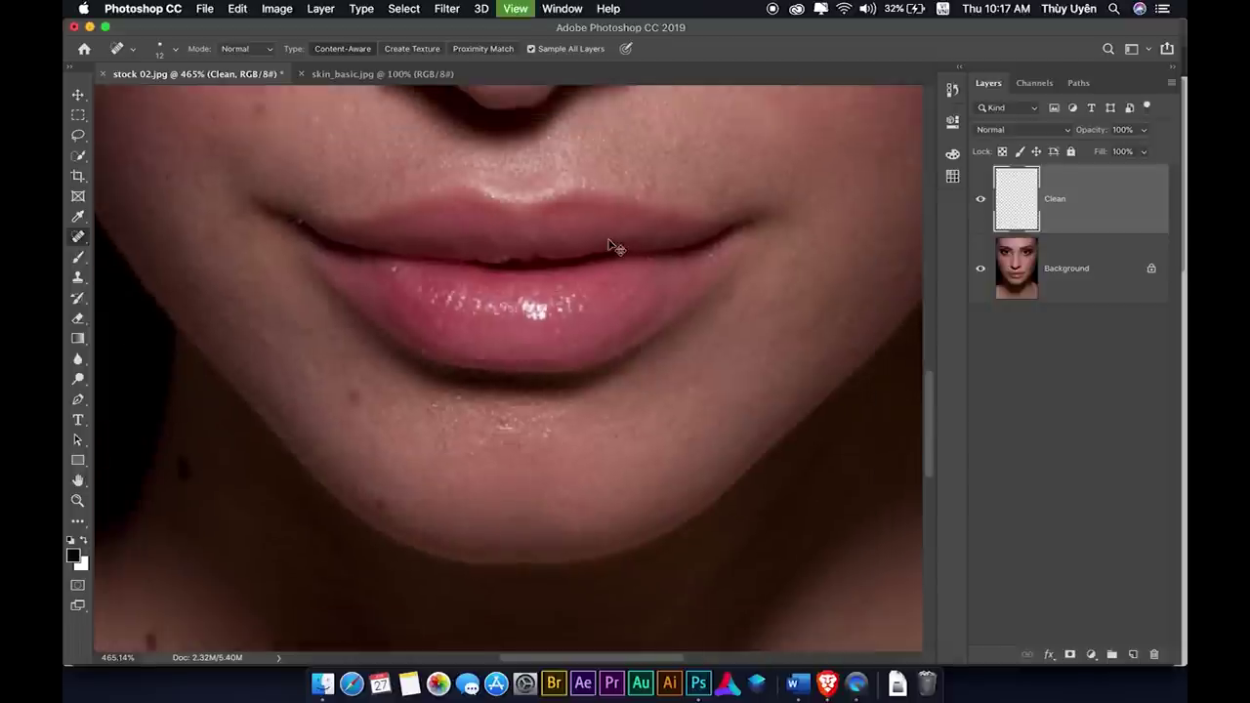
key(super+minus)
key(super+minus)
key(super+minus)
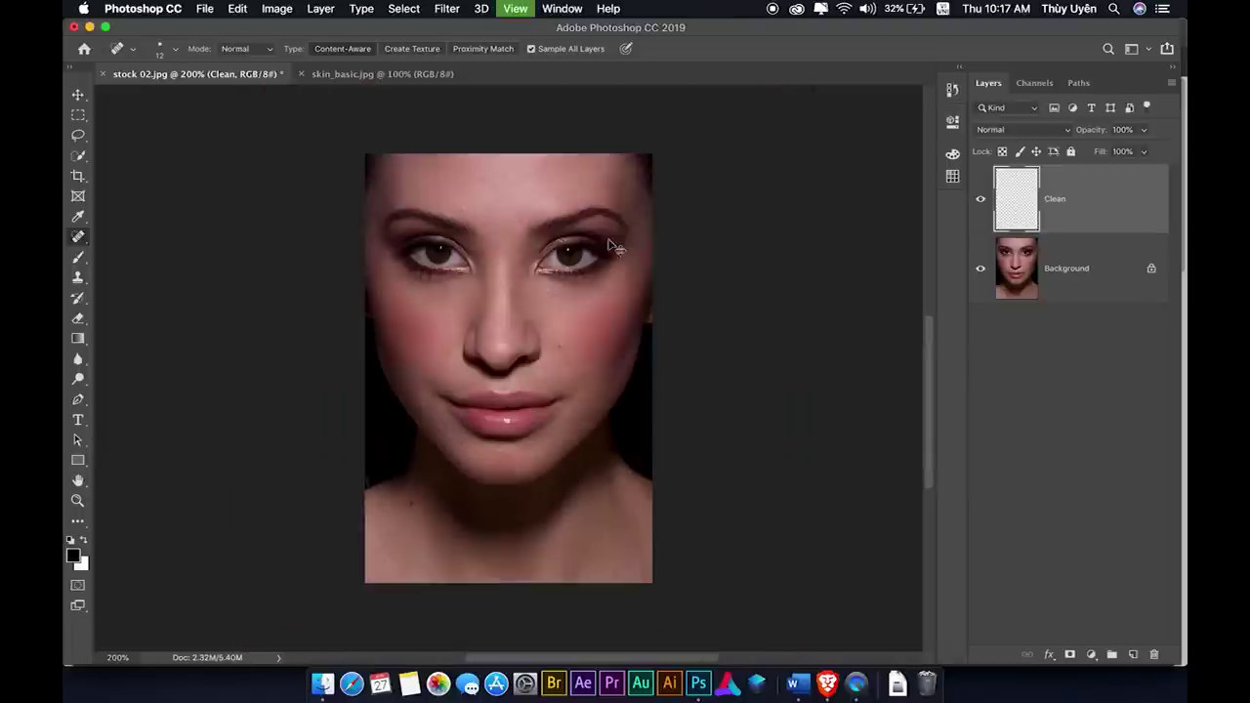
Toggle the Clean layer's visibility to compare the retouching with the original.
click(980, 199)
click(980, 200)
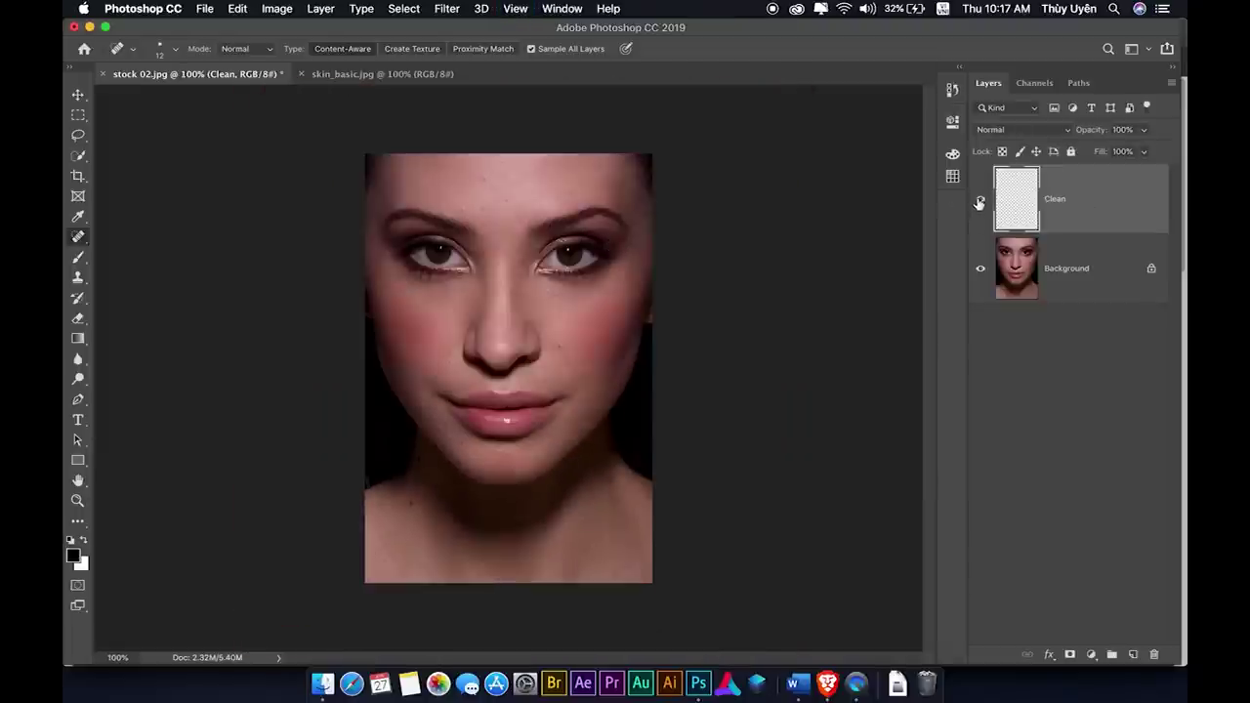
click(980, 200)
click(980, 200)
Duplicate the Background layer with Cmd+J and select the copy together with Clean.
super+click(519, 251)
click(1075, 283)
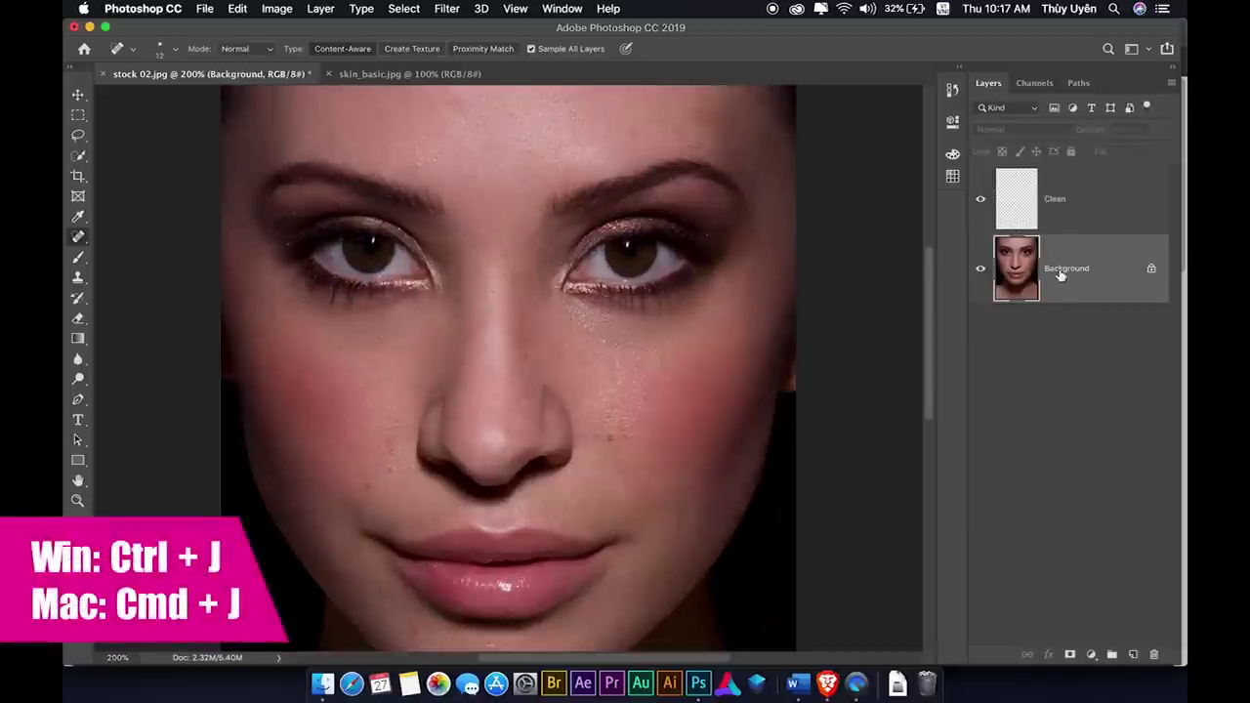
key(super+j)
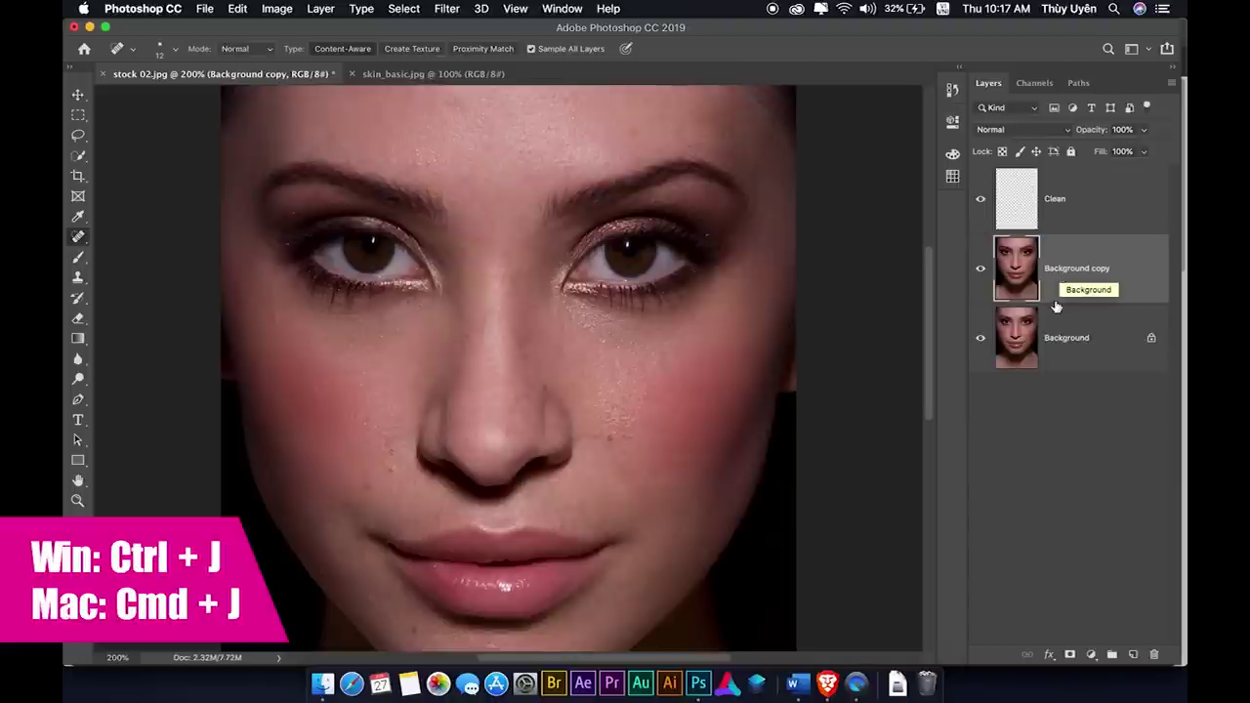
scroll(875, 278, up, 3)
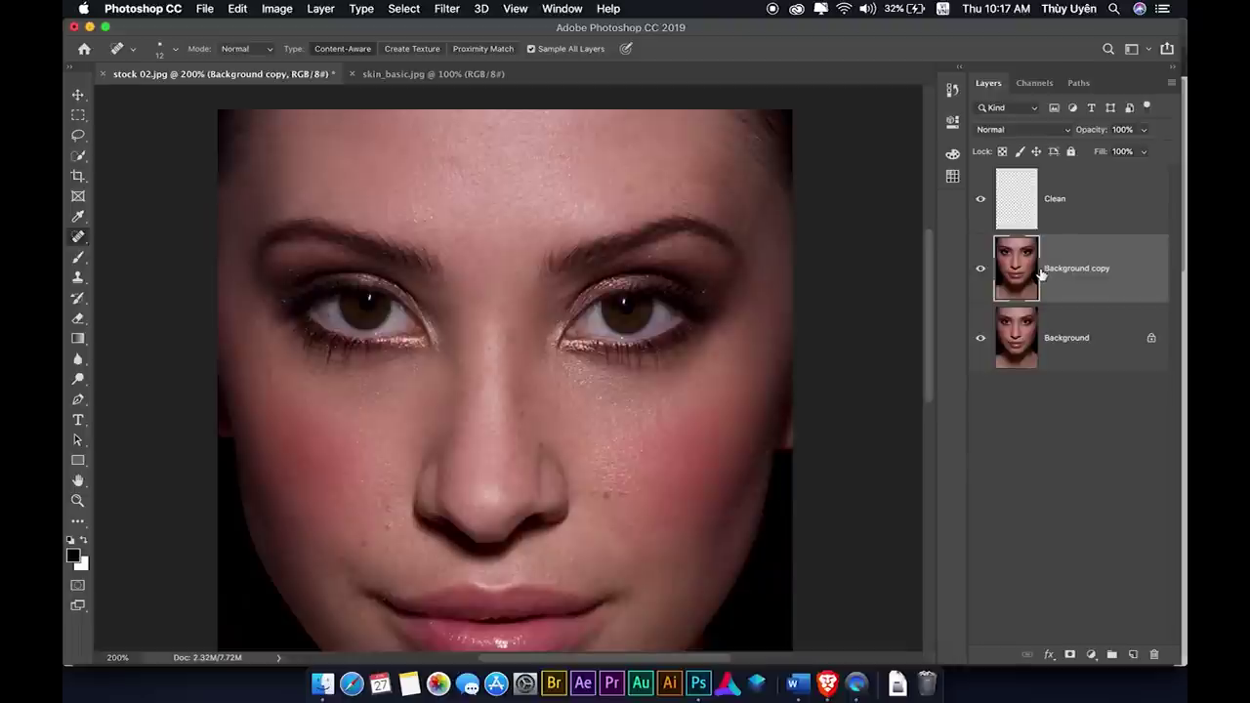
shift+click(1083, 205)
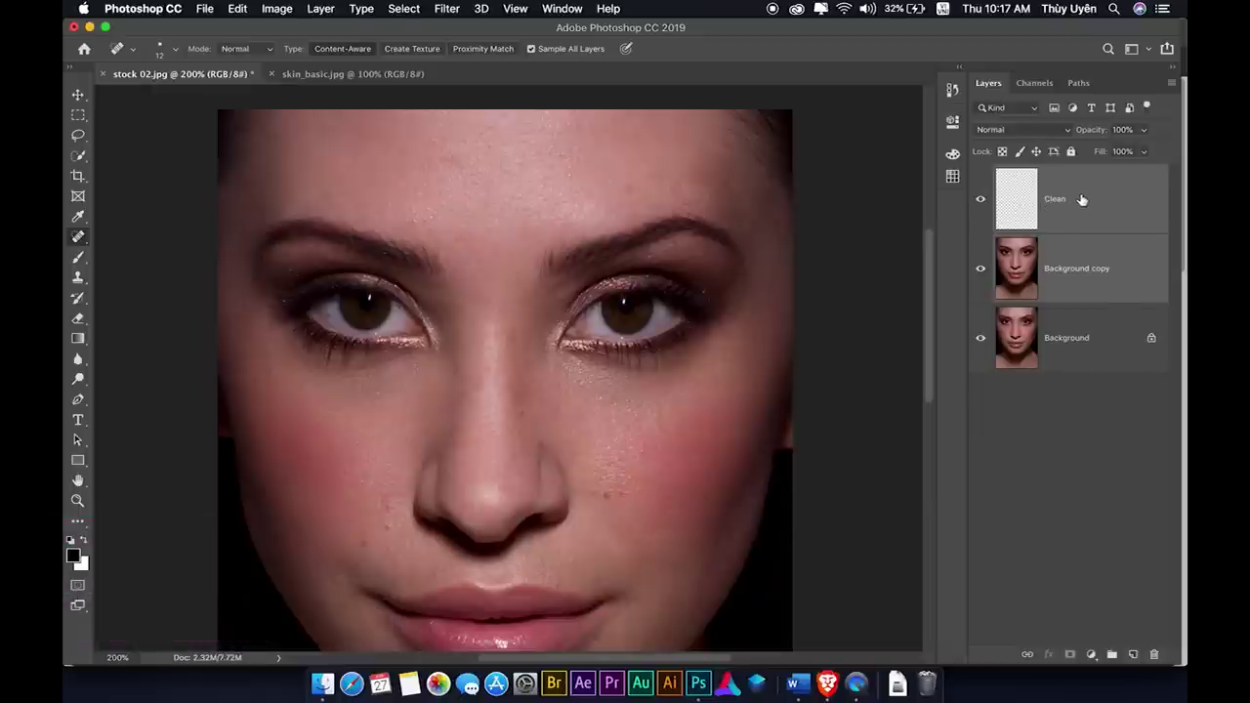
Convert Clean and Background copy into a single Clean smart object and open Camera Raw Filter.
right_click(1081, 200)
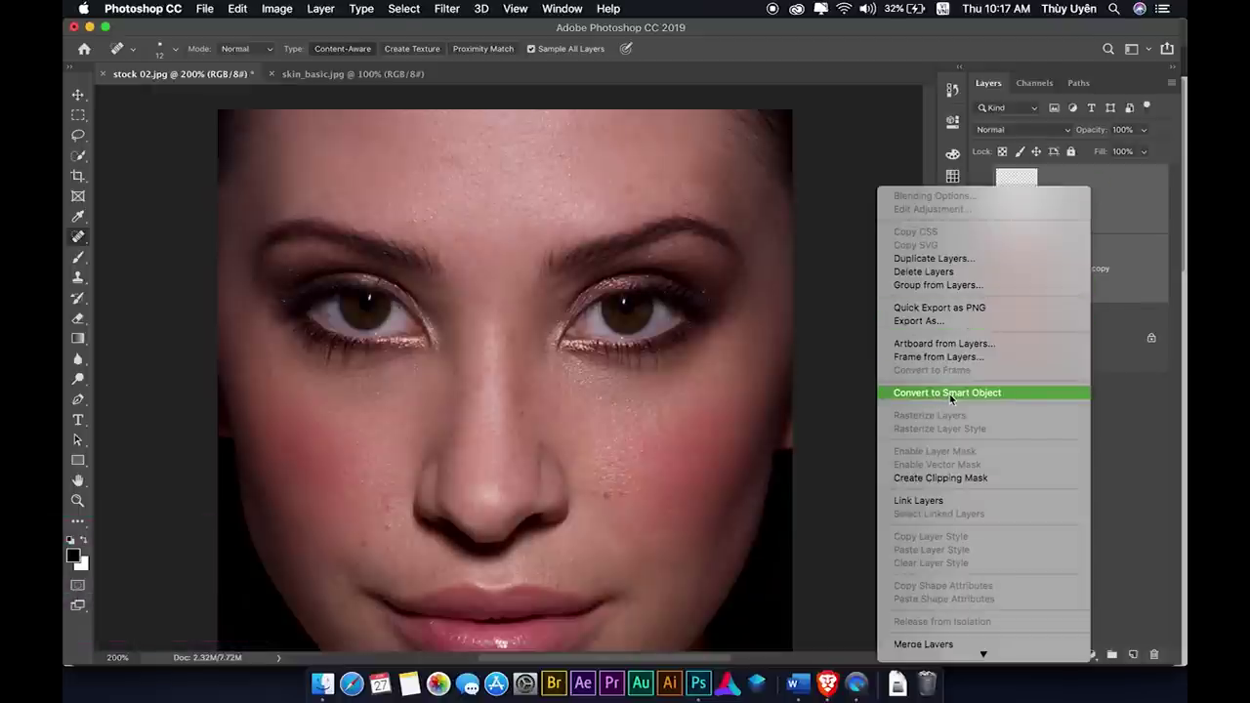
click(950, 394)
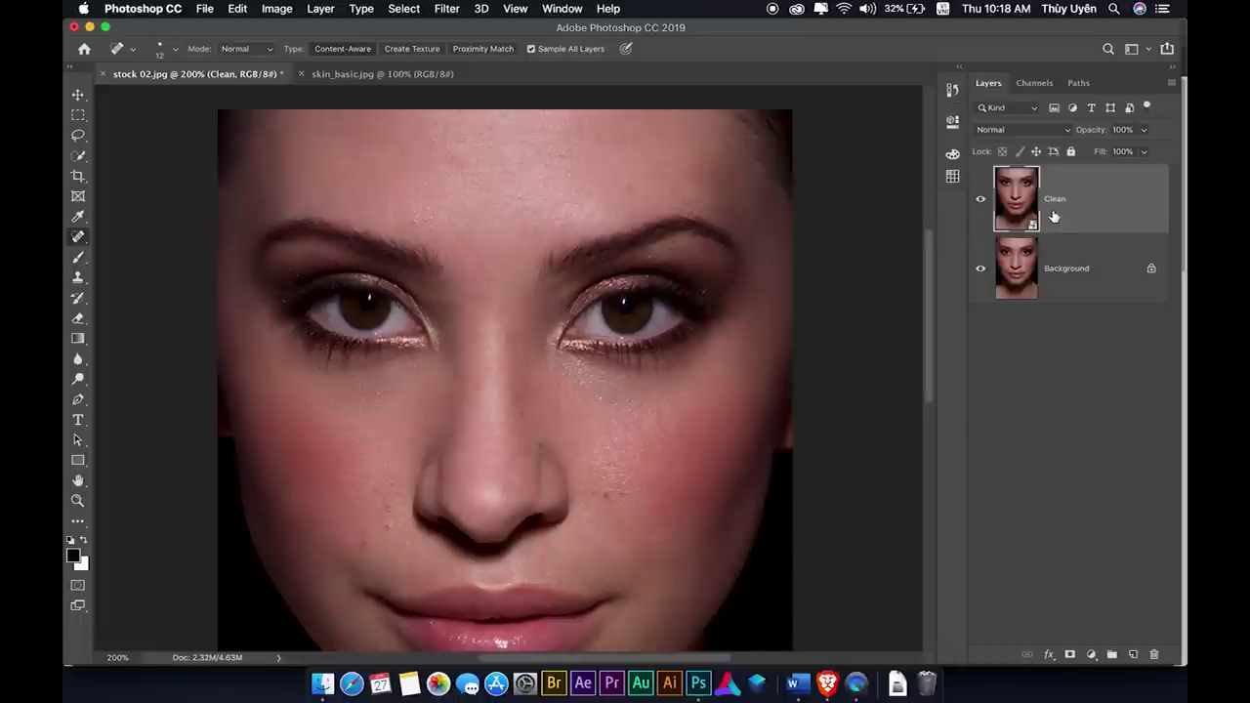
click(465, 9)
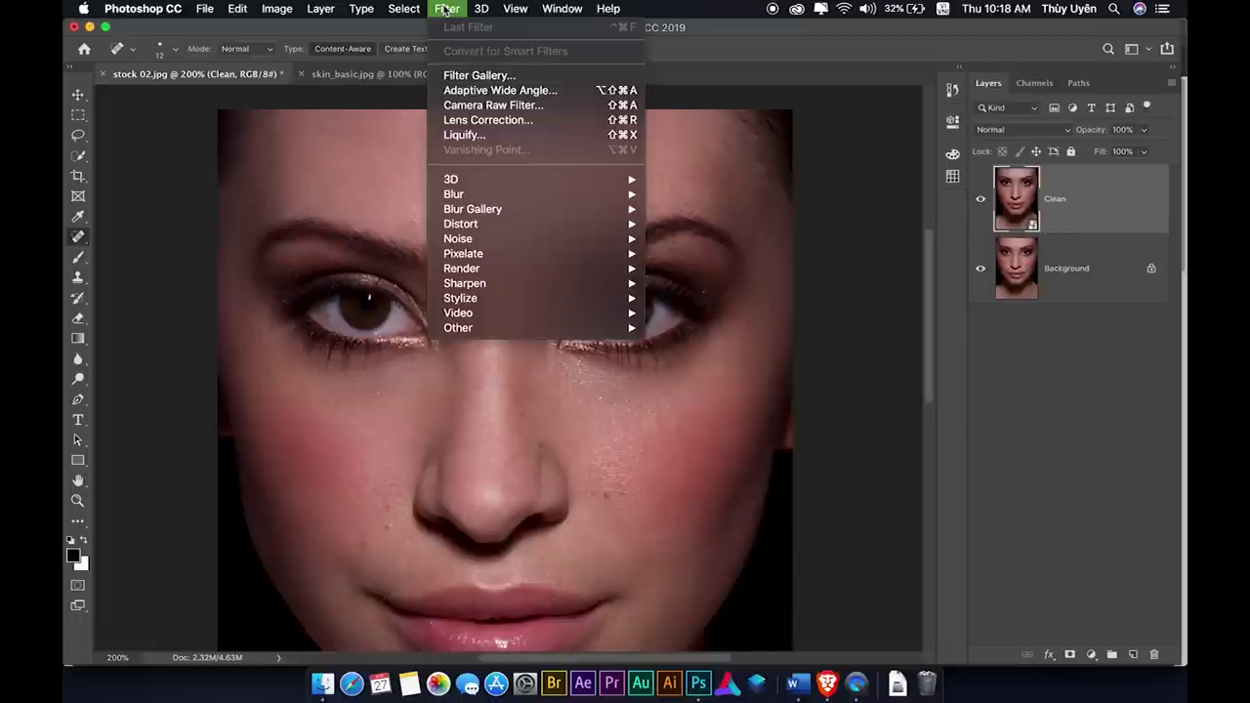
click(525, 106)
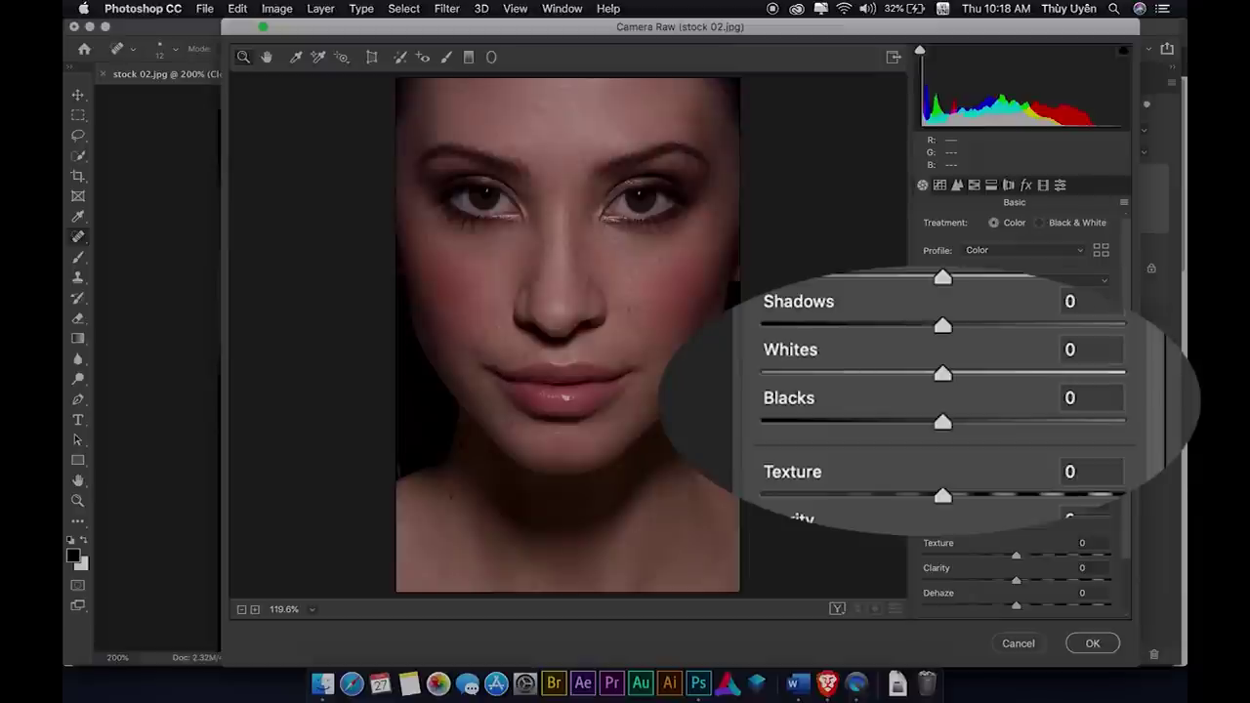
scroll(1025, 410, down, 3)
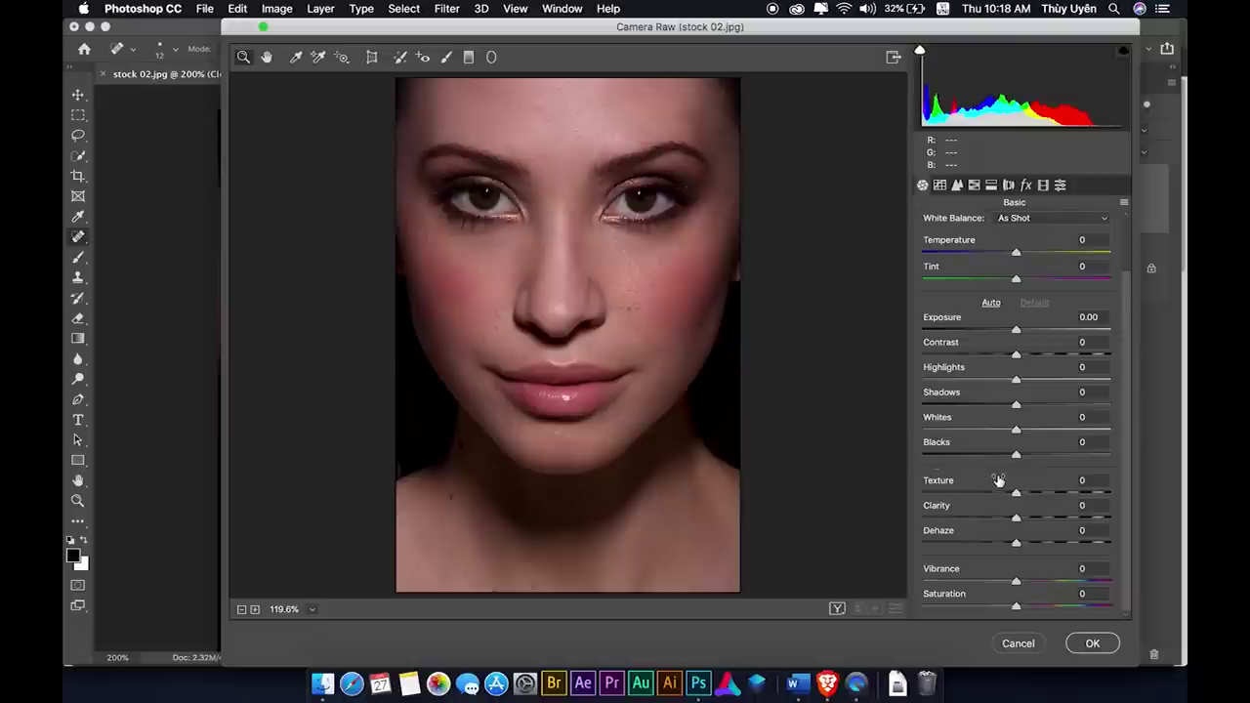
Zoom the Camera Raw preview to 200% and set Texture to -70.
click(587, 228)
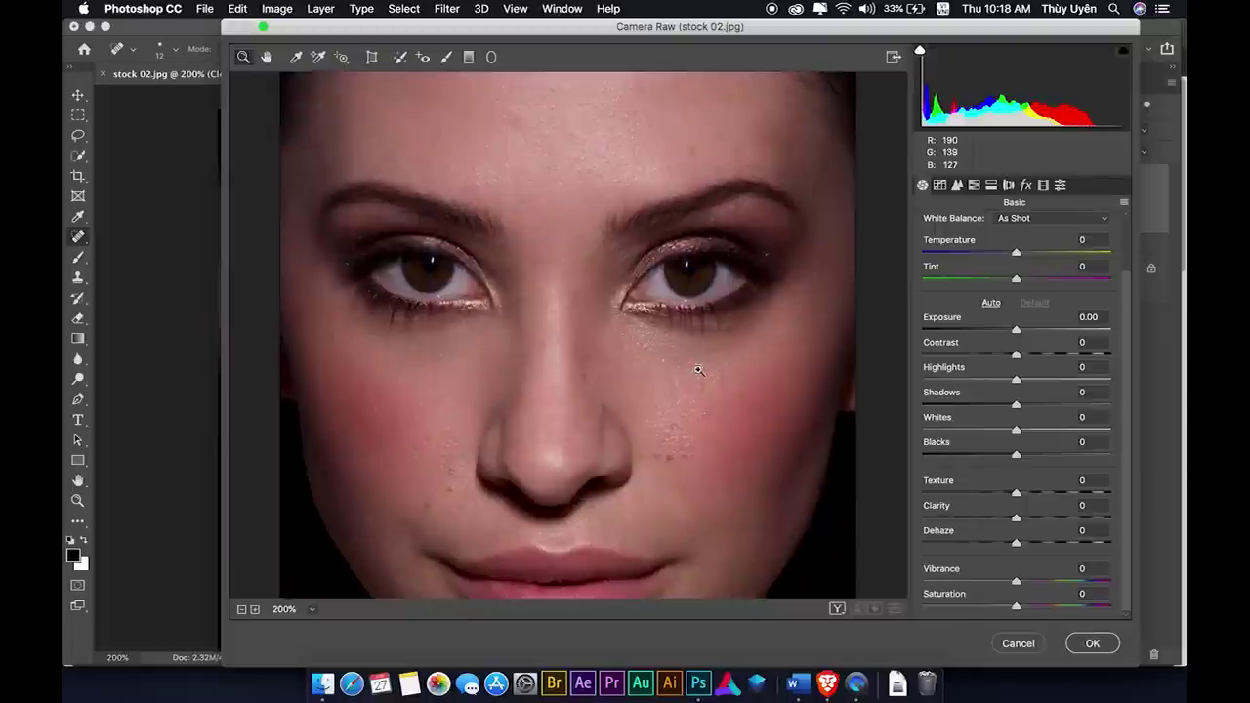
drag(1016, 495, 1051, 497)
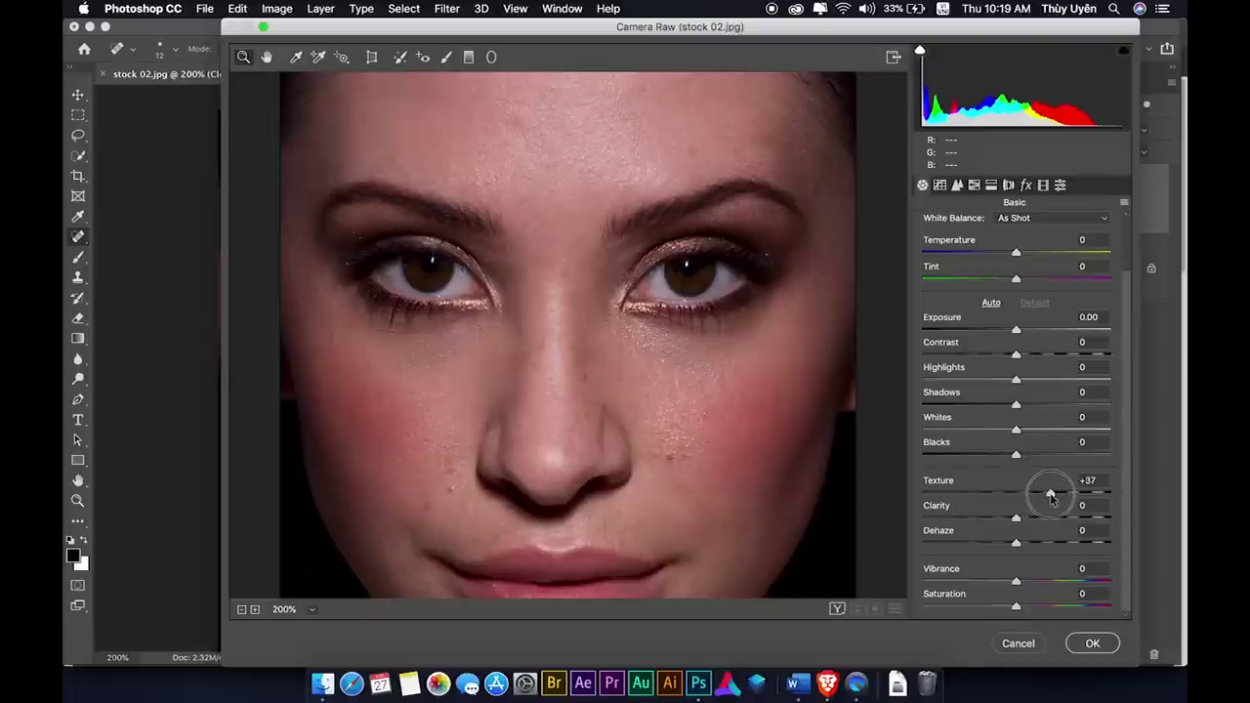
mouse_move(1050, 497)
mouse_down()
mouse_move(1027, 494)
mouse_move(1116, 492)
mouse_move(955, 500)
mouse_up()
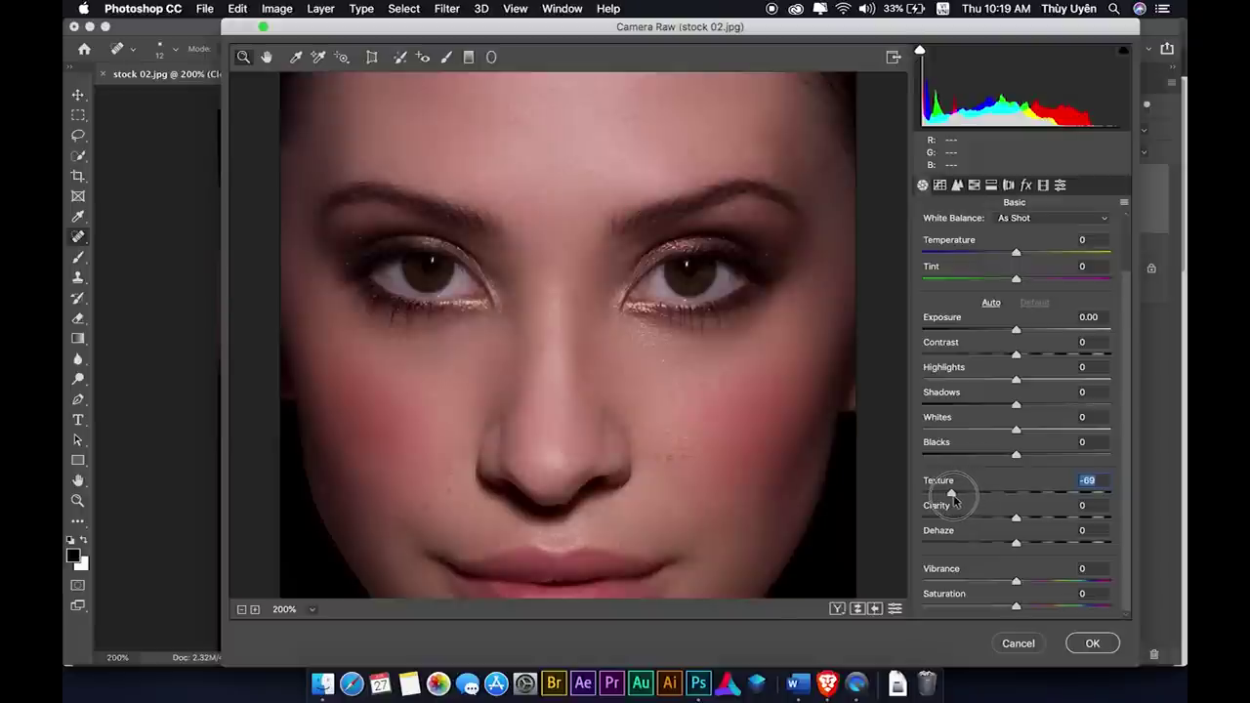
drag(952, 496, 950, 496)
Cycle through the Before/After preview layouts to check the smoothing, ending on the single After view.
click(842, 609)
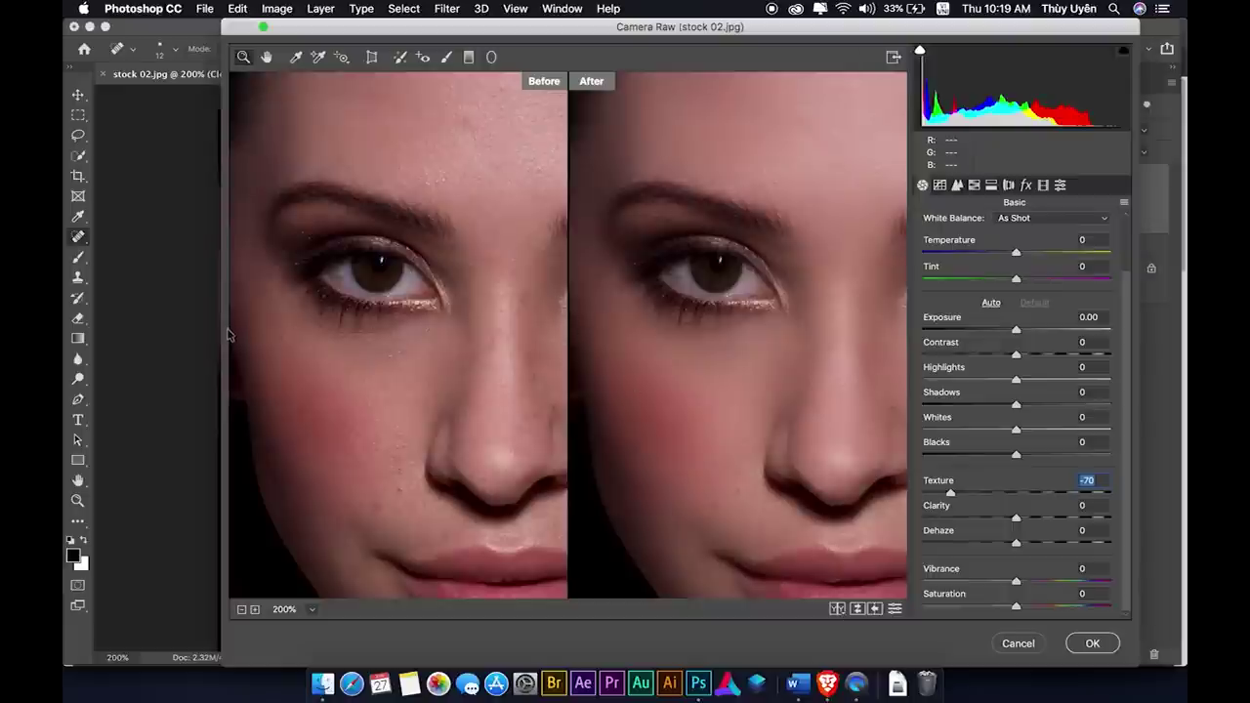
drag(218, 329, 72, 334)
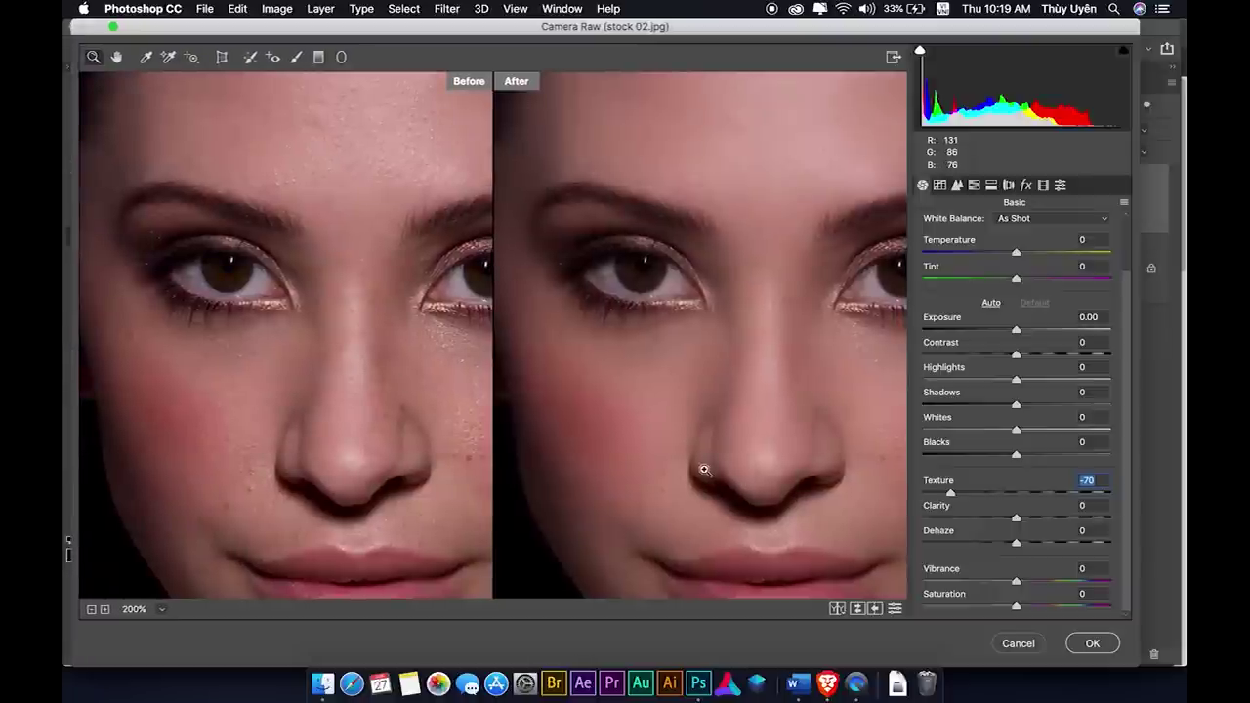
click(838, 612)
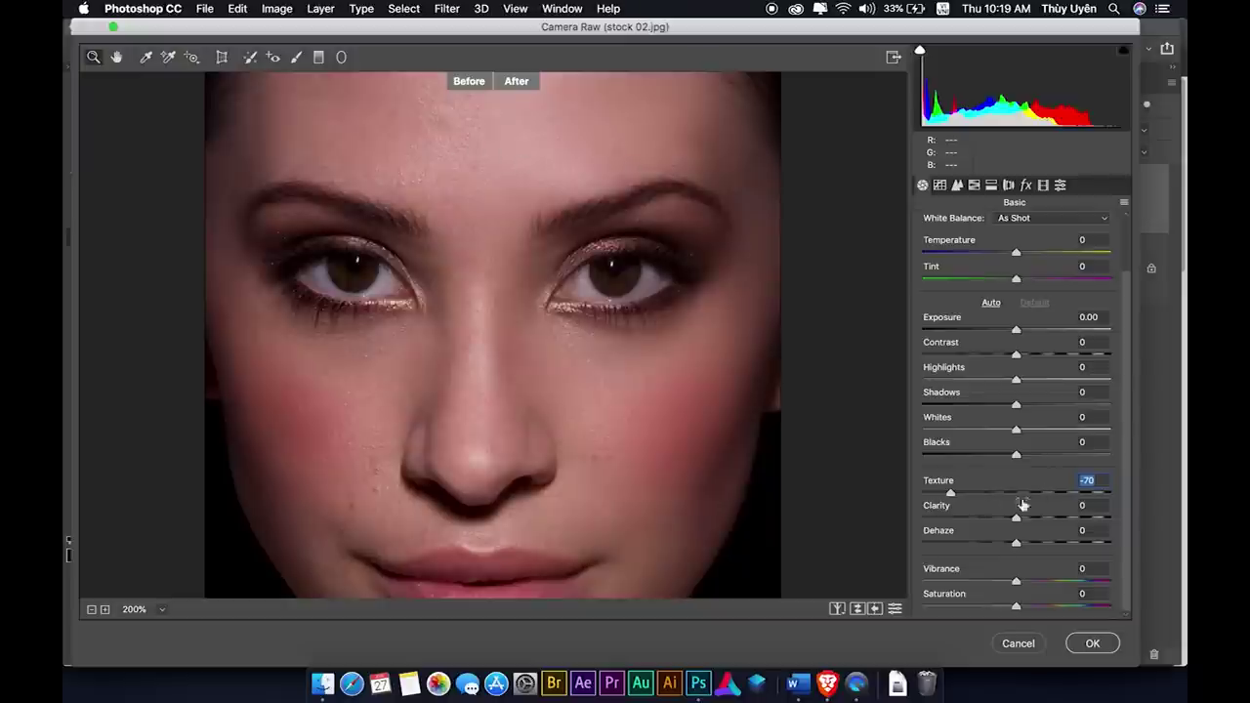
click(837, 612)
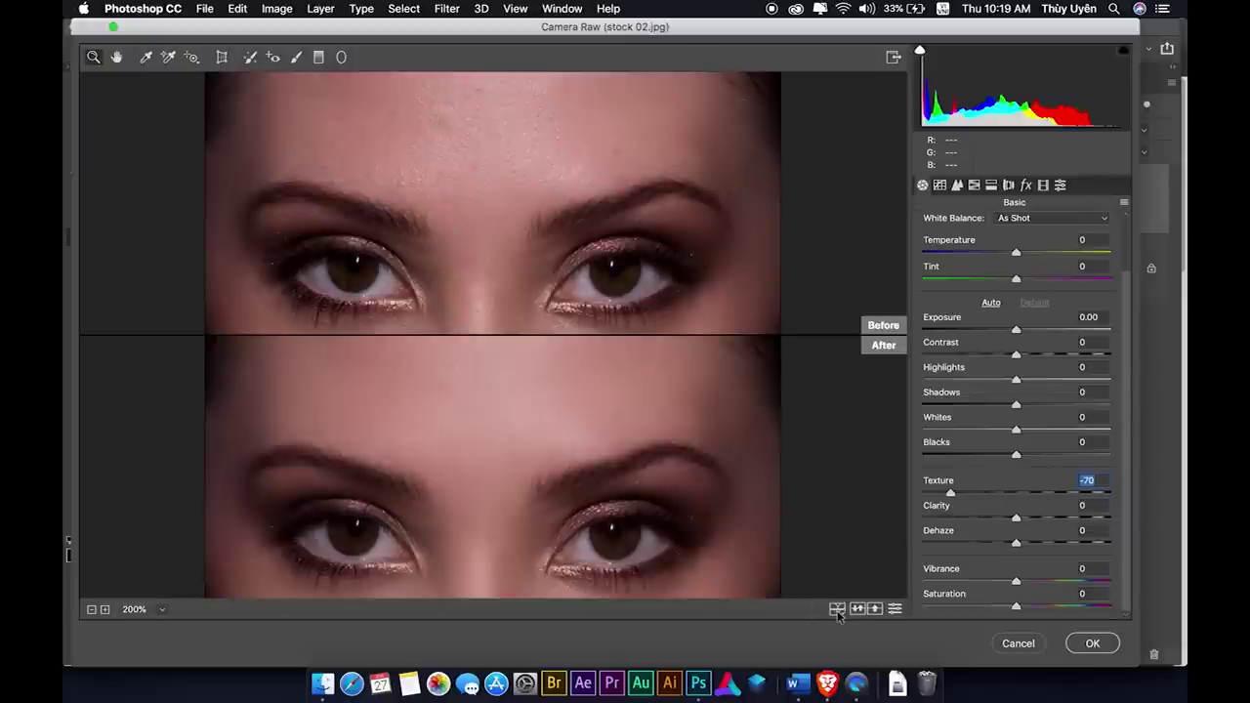
click(837, 612)
click(837, 608)
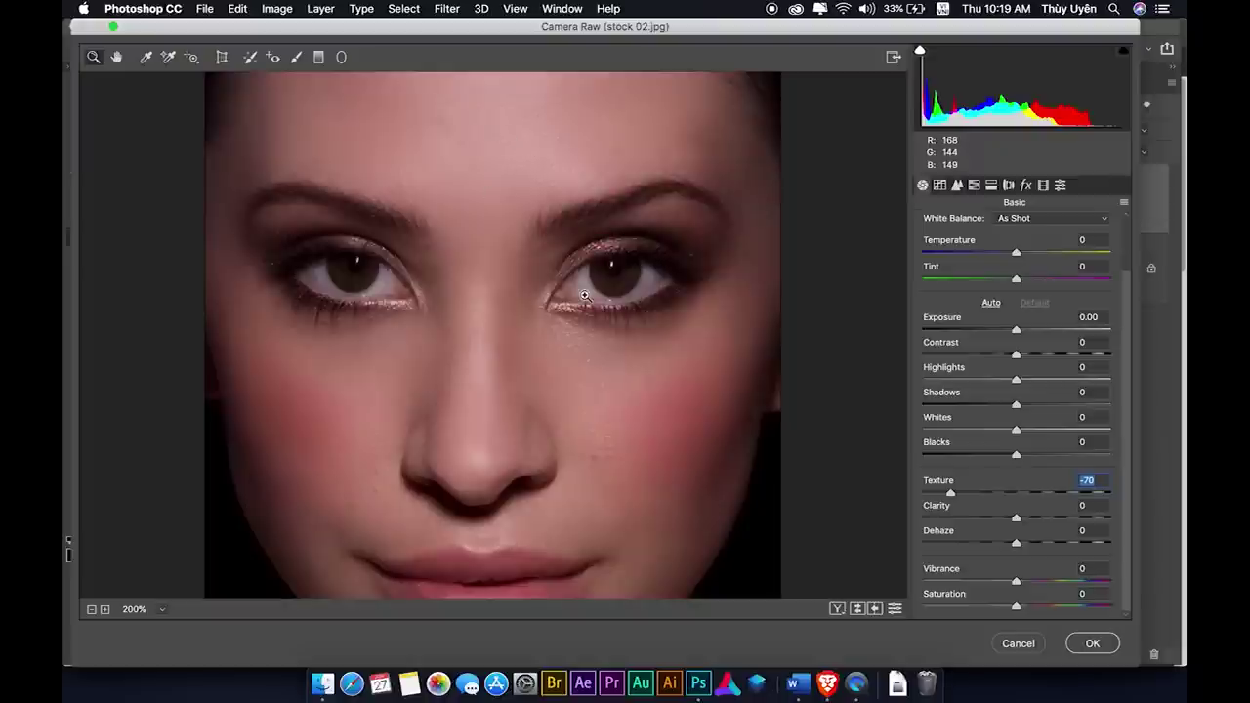
scroll(561, 321, down, 3)
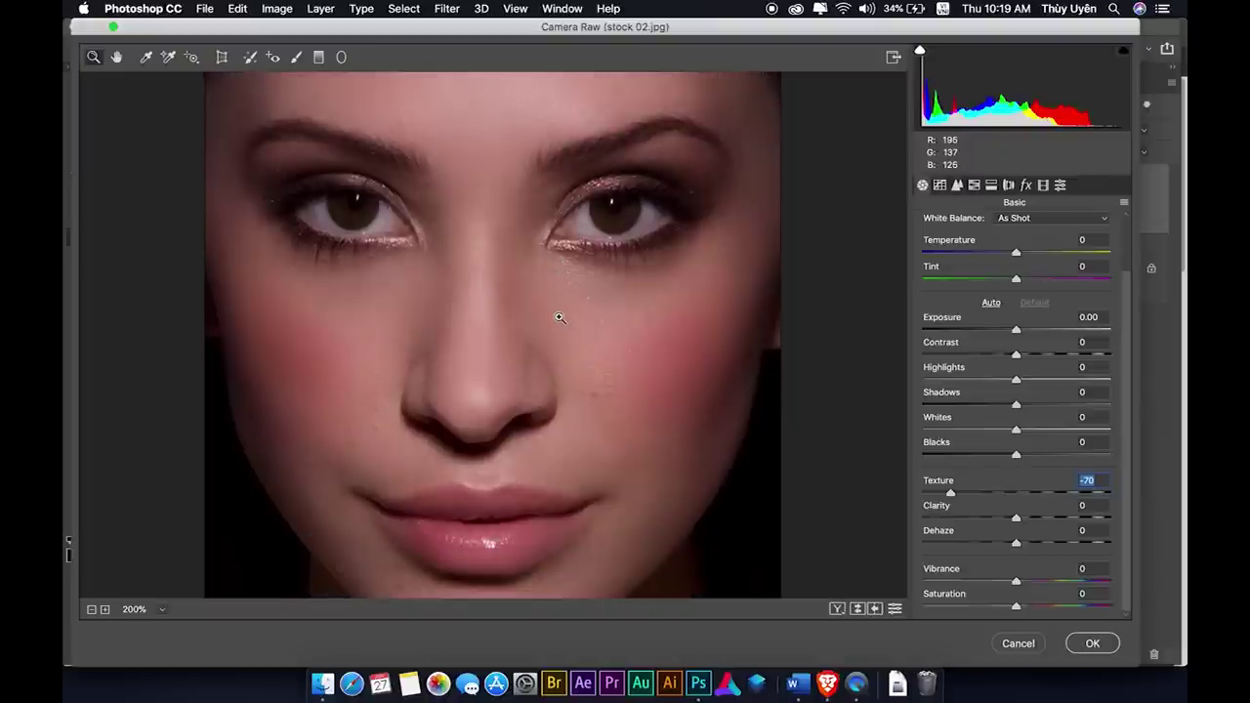
scroll(560, 318, up, 4)
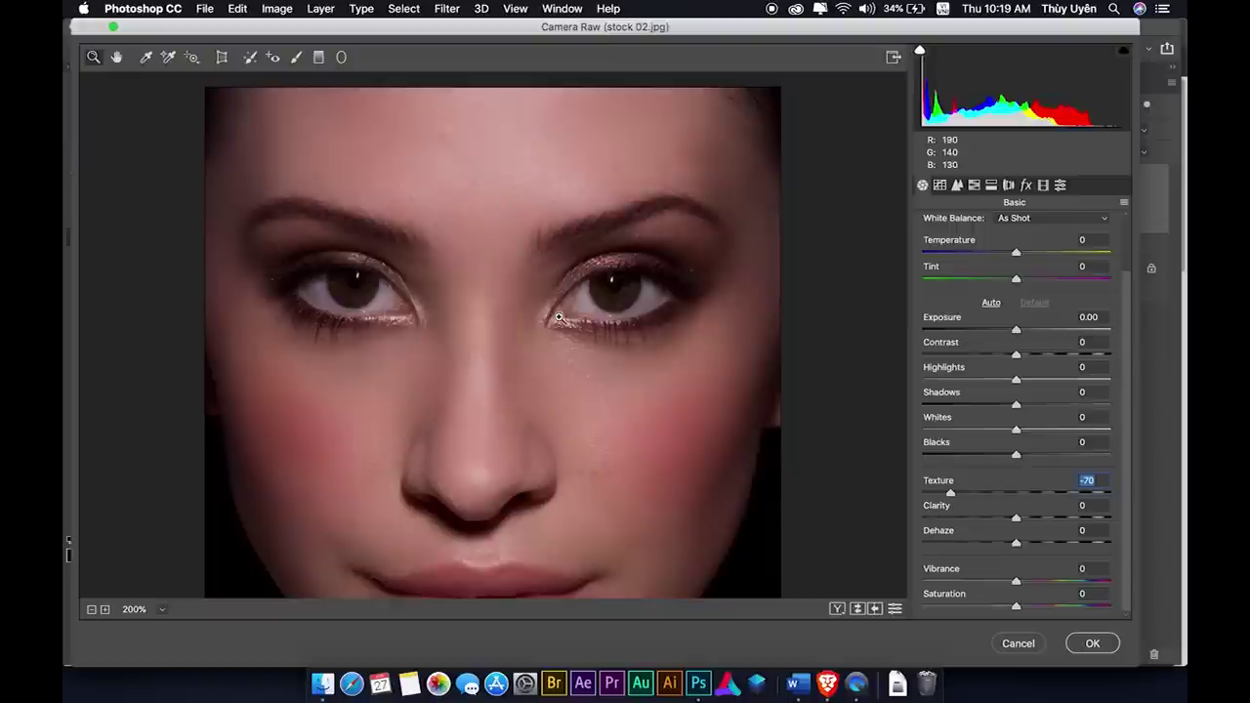
In the Detail panel set Sharpening Amount to 48, checking the eye at 400% and face at 200%.
click(990, 185)
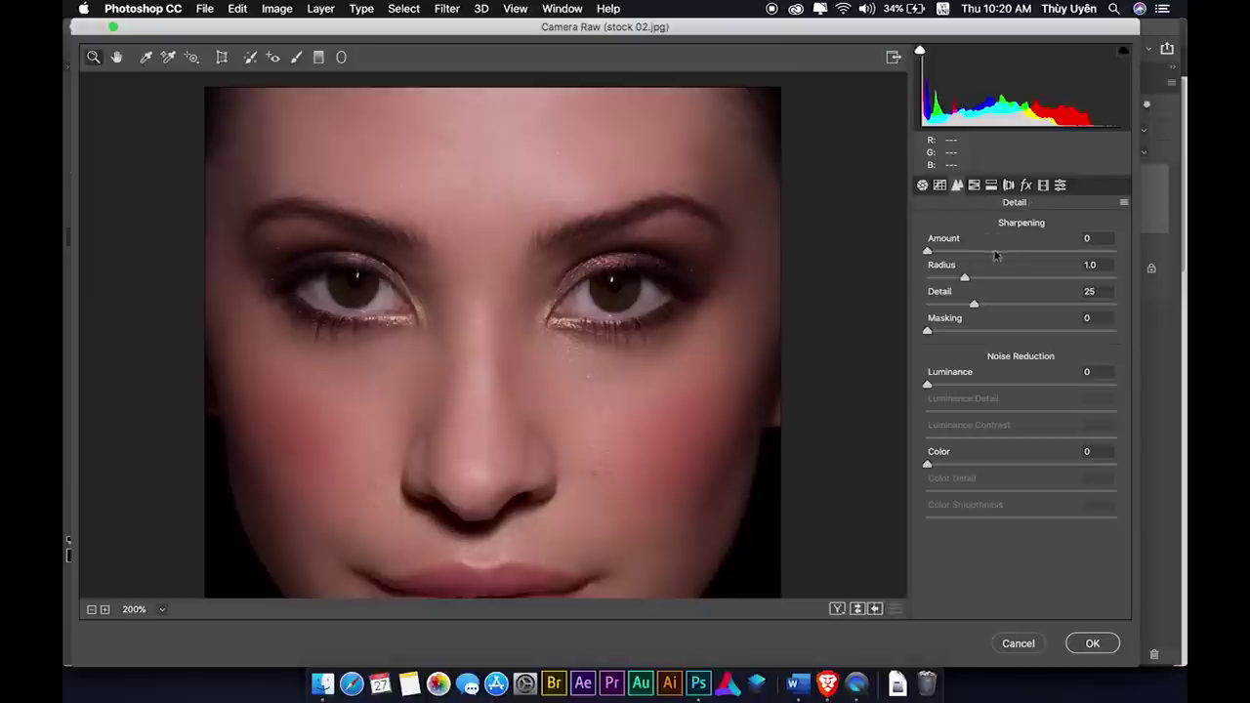
drag(928, 252, 943, 258)
mouse_move(943, 258)
mouse_down()
mouse_move(892, 257)
mouse_move(985, 257)
mouse_up()
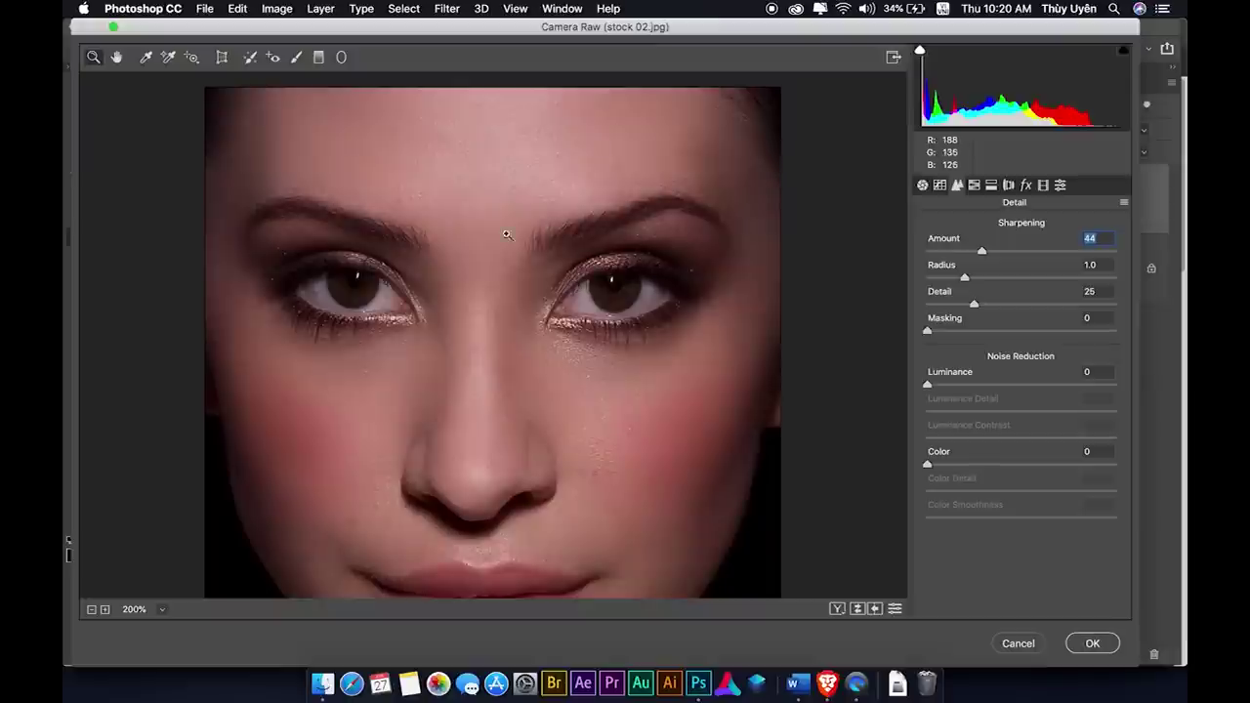
drag(983, 251, 909, 256)
click(617, 280)
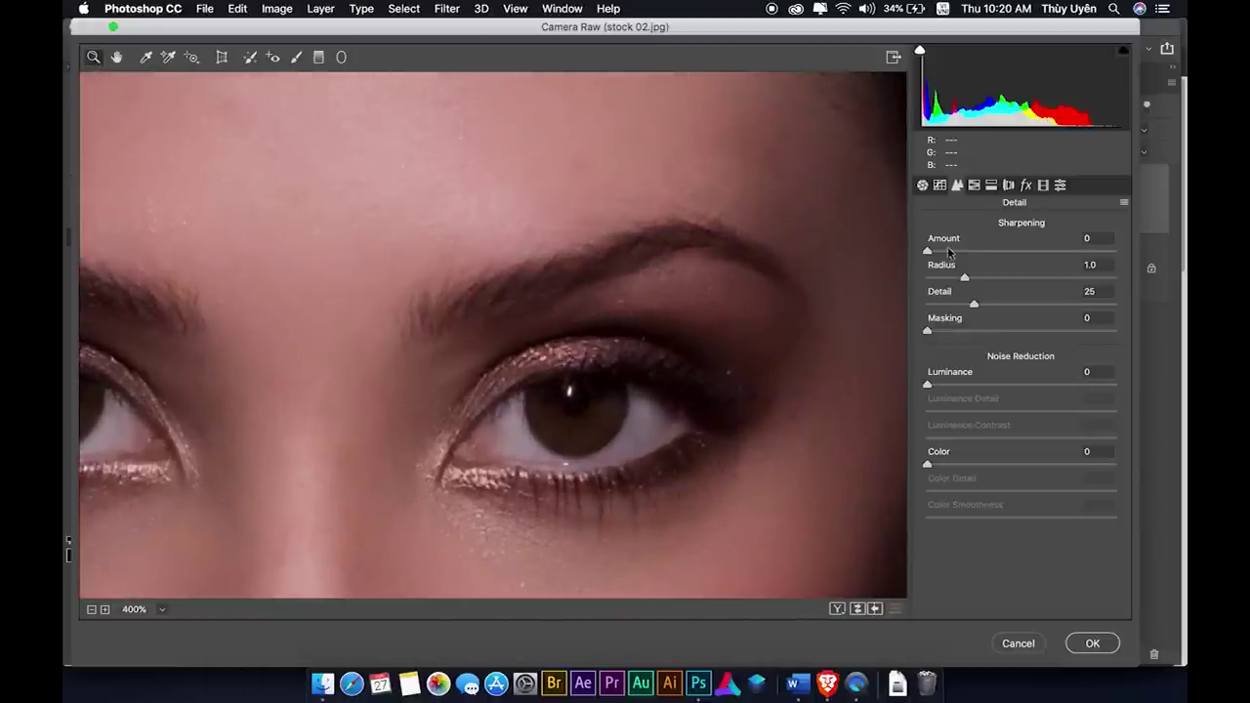
drag(927, 252, 1005, 251)
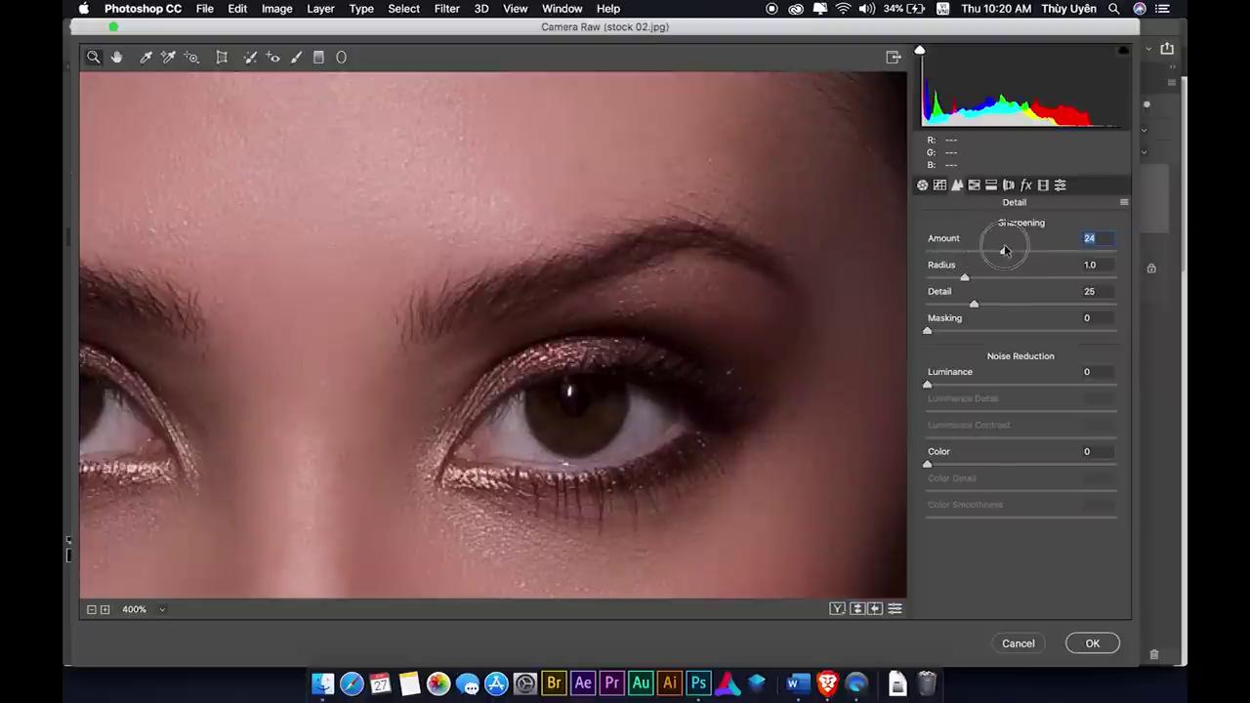
drag(1005, 251, 986, 252)
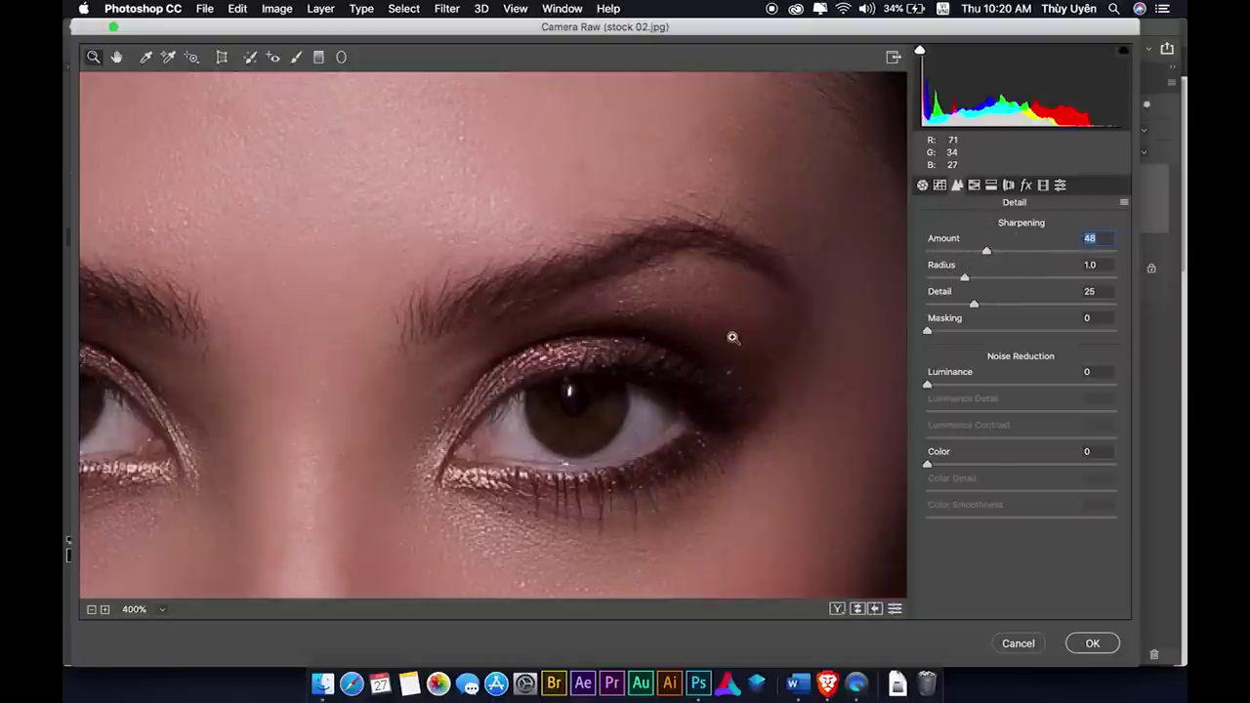
key(super+alt+0)
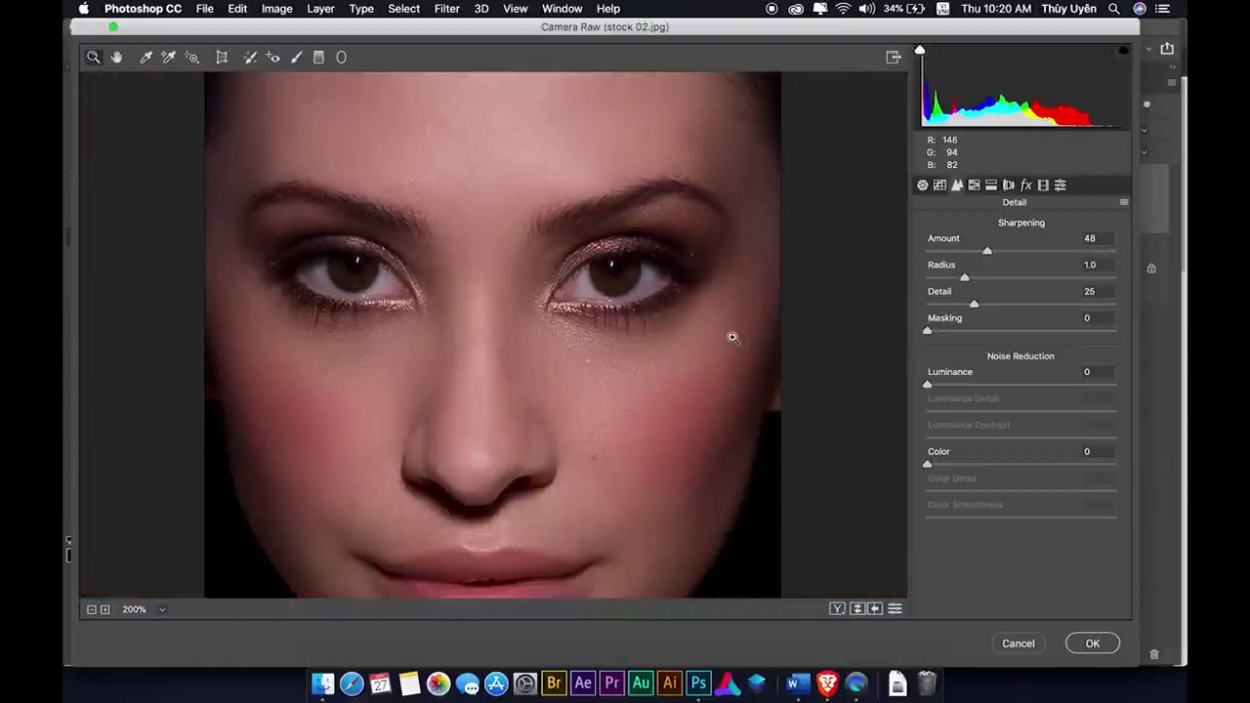
click(733, 337)
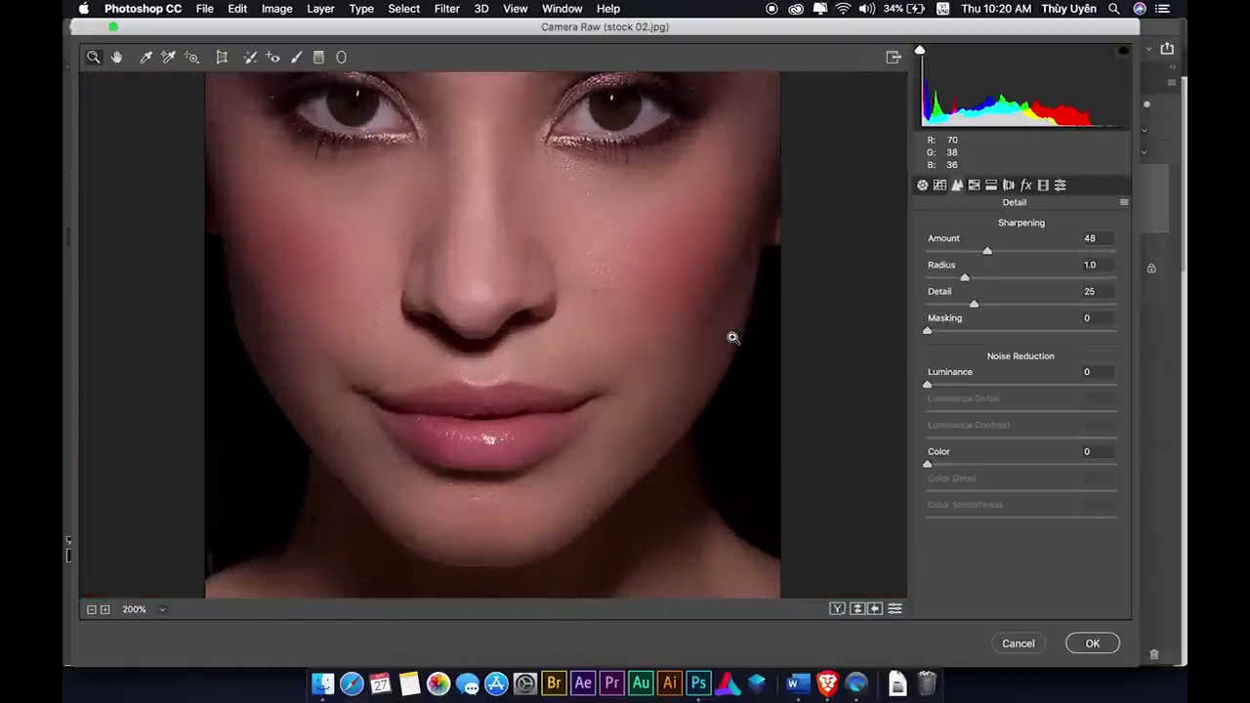
click(922, 186)
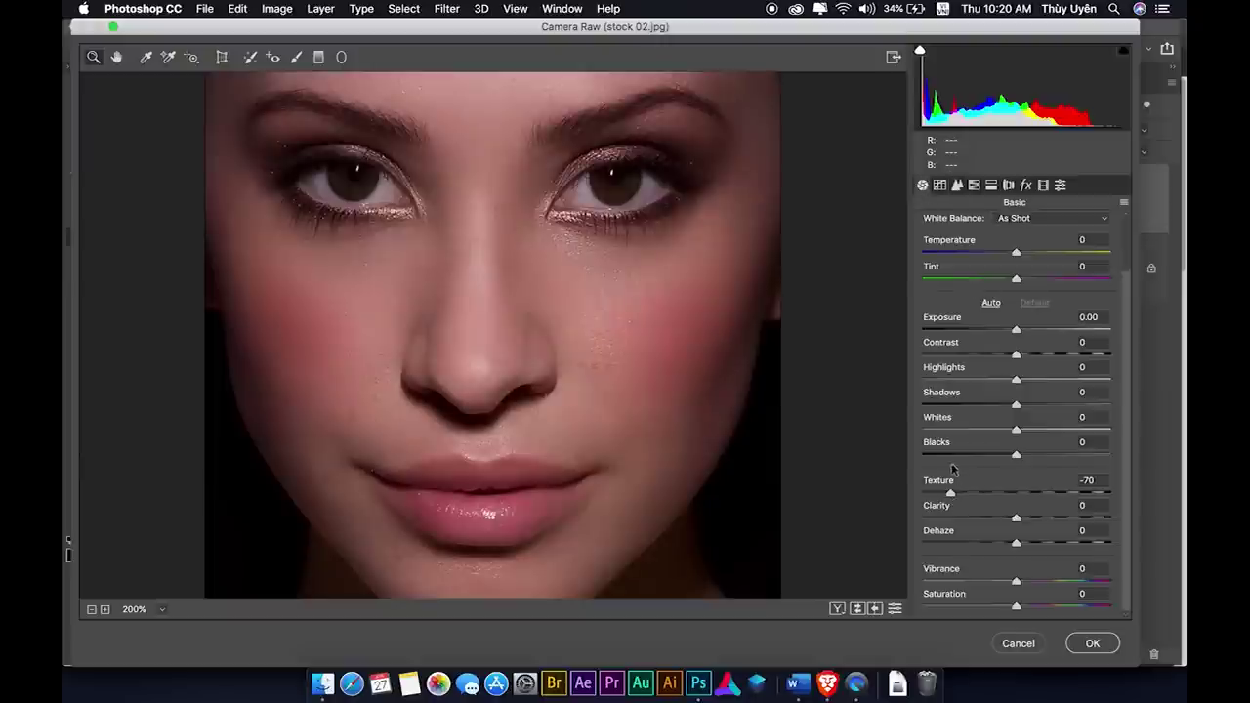
Lower Texture to -73, raise sharpening Masking to 73, and apply the Camera Raw filter.
drag(952, 496, 947, 496)
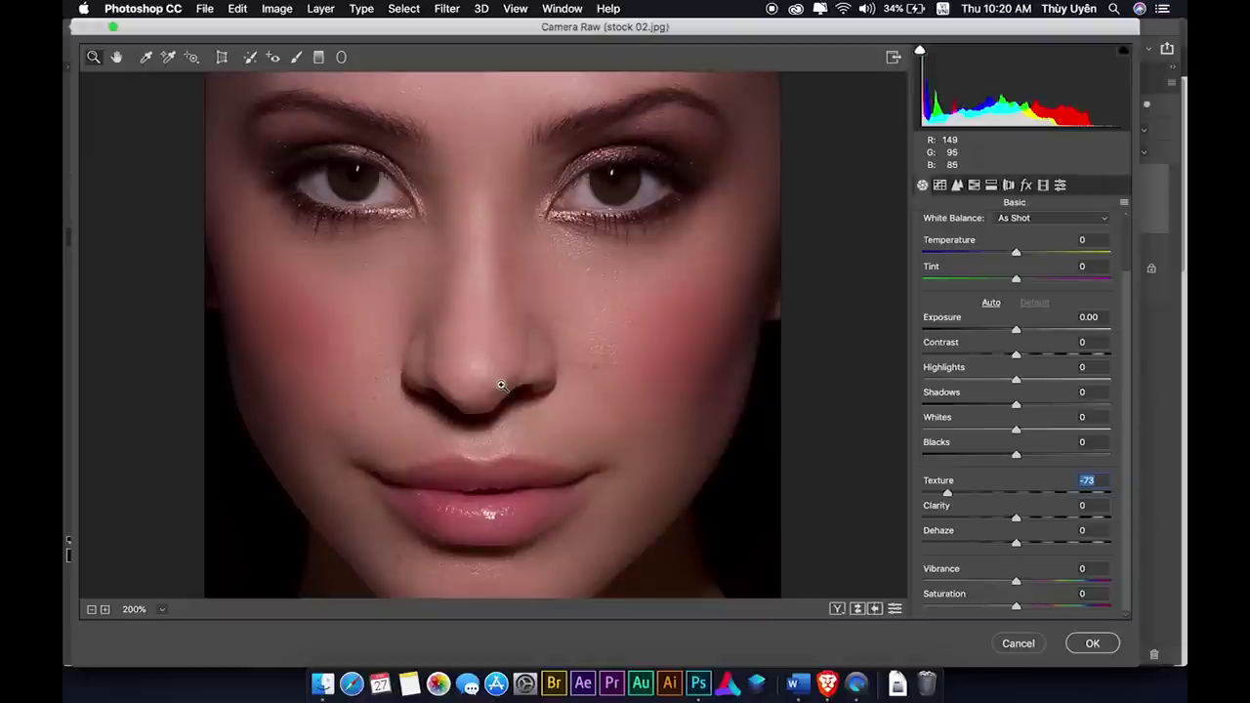
click(956, 186)
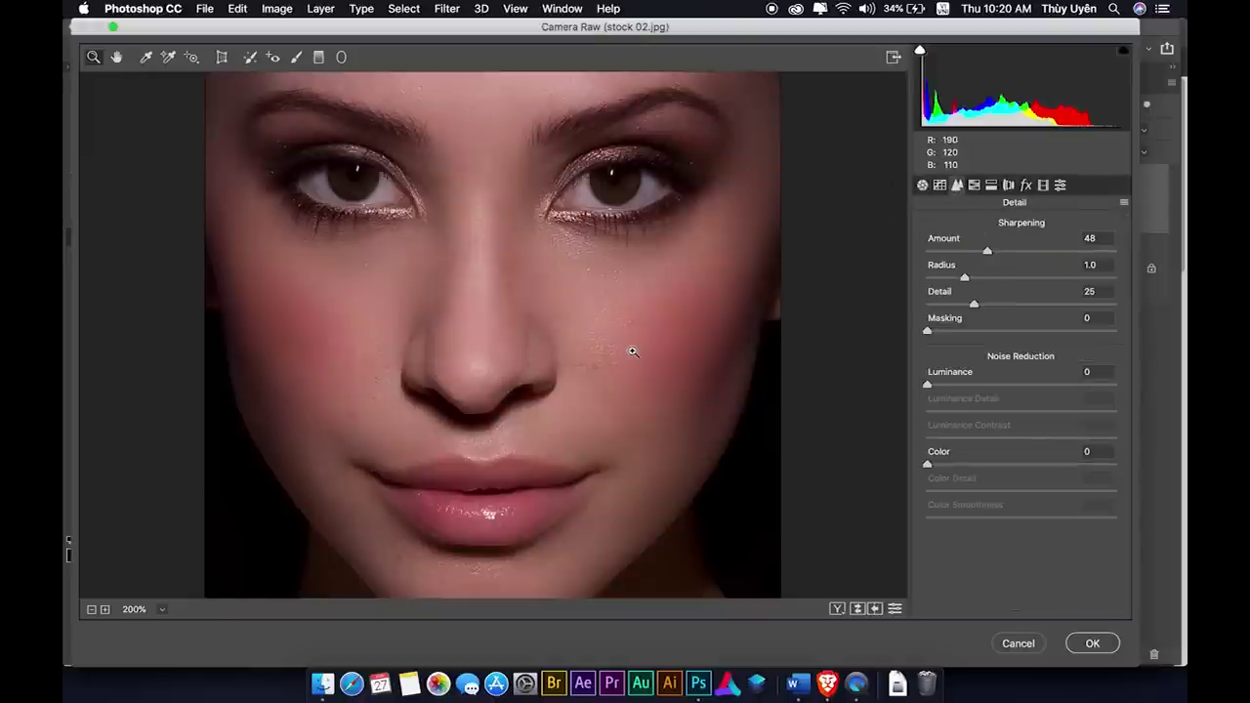
key(alt)
drag(927, 334, 1065, 334)
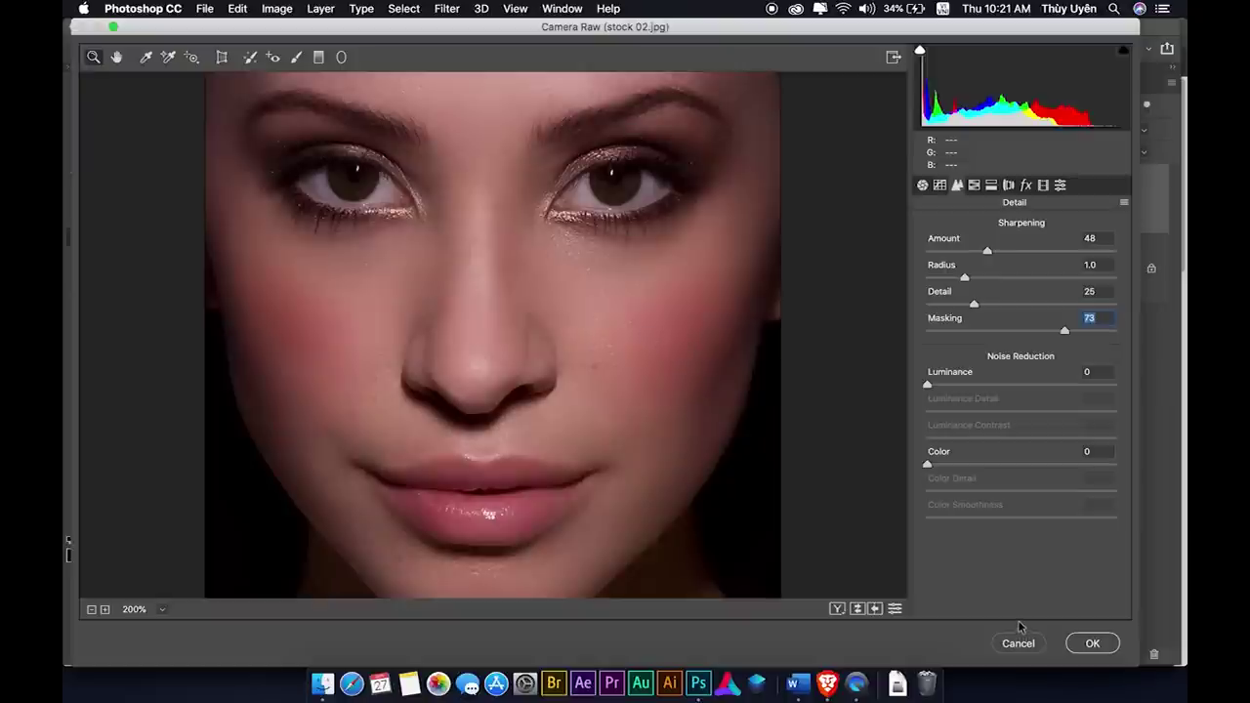
click(1106, 648)
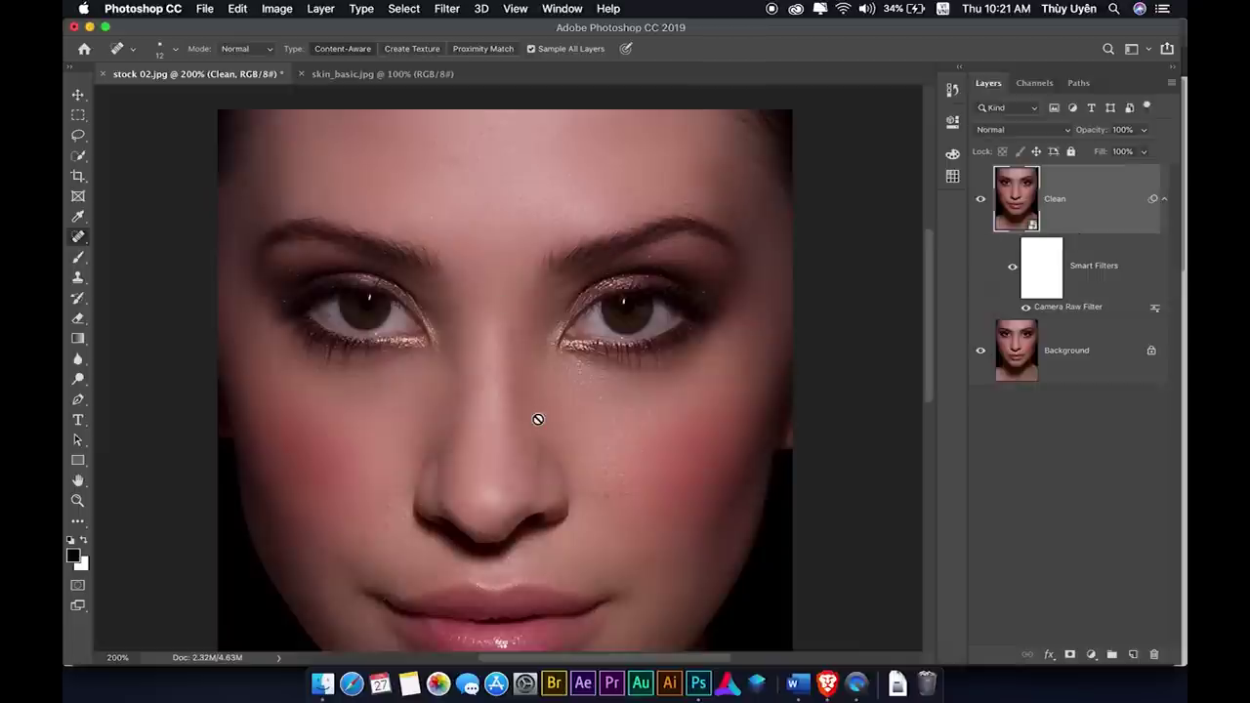
scroll(574, 424, down, 3)
scroll(577, 426, down, 1)
scroll(576, 426, down, 1)
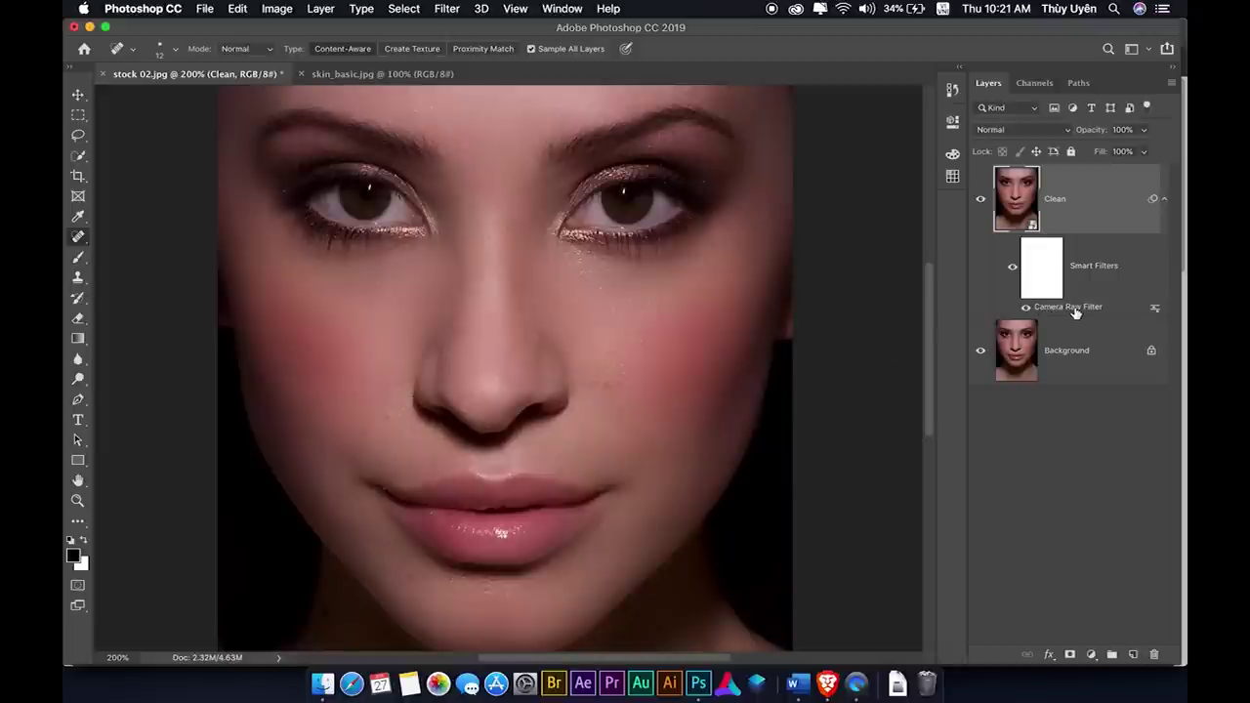
double_click(1074, 311)
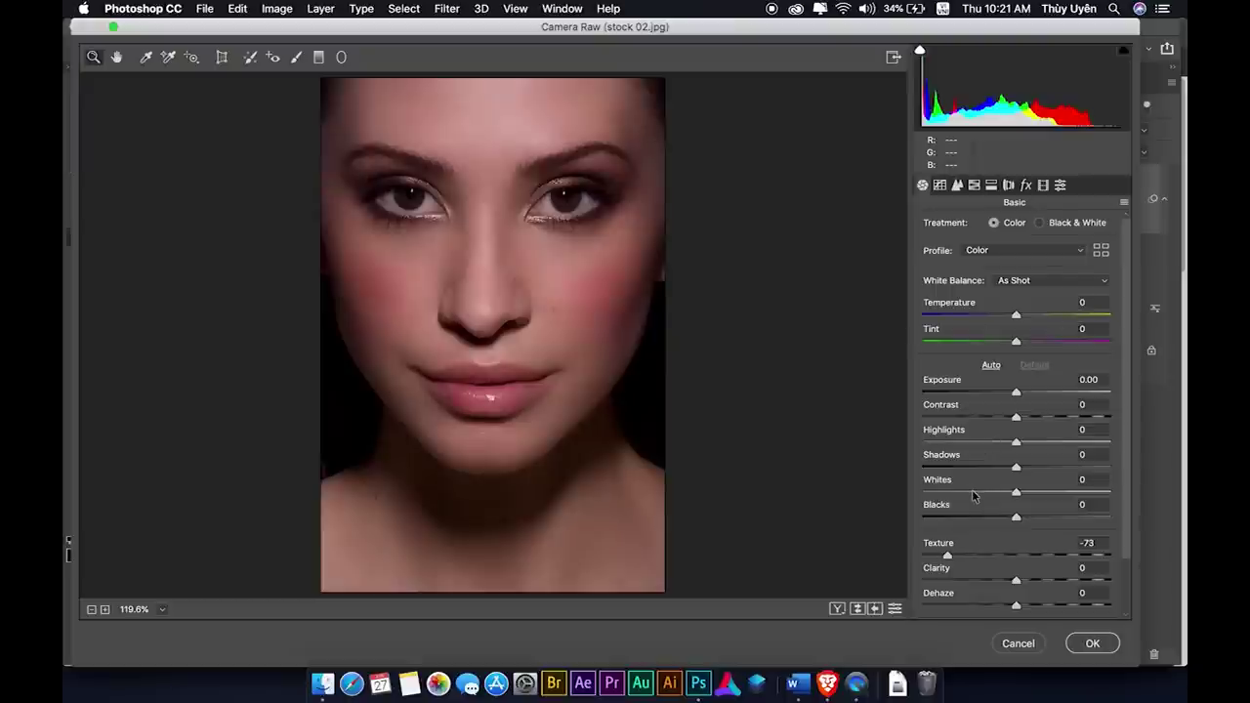
click(1091, 650)
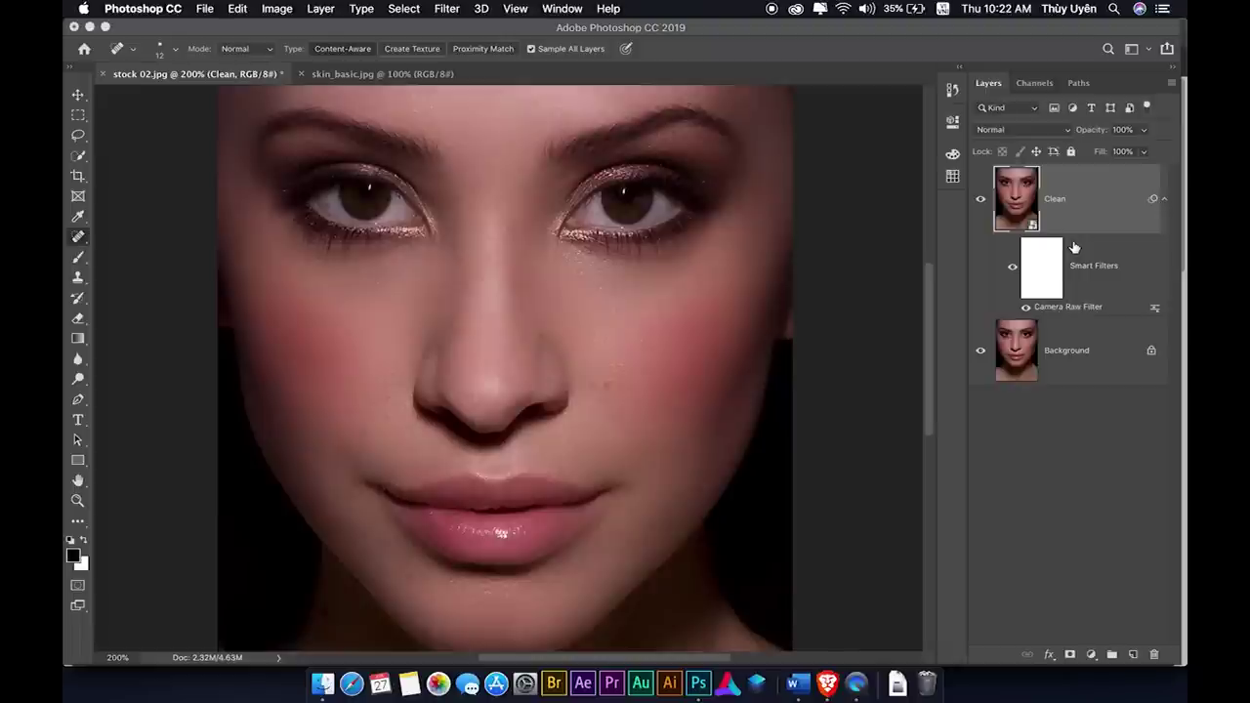
Collapse Clean's smart filters, toggle its visibility to compare, and add a layer mask to Clean.
click(1164, 198)
click(981, 199)
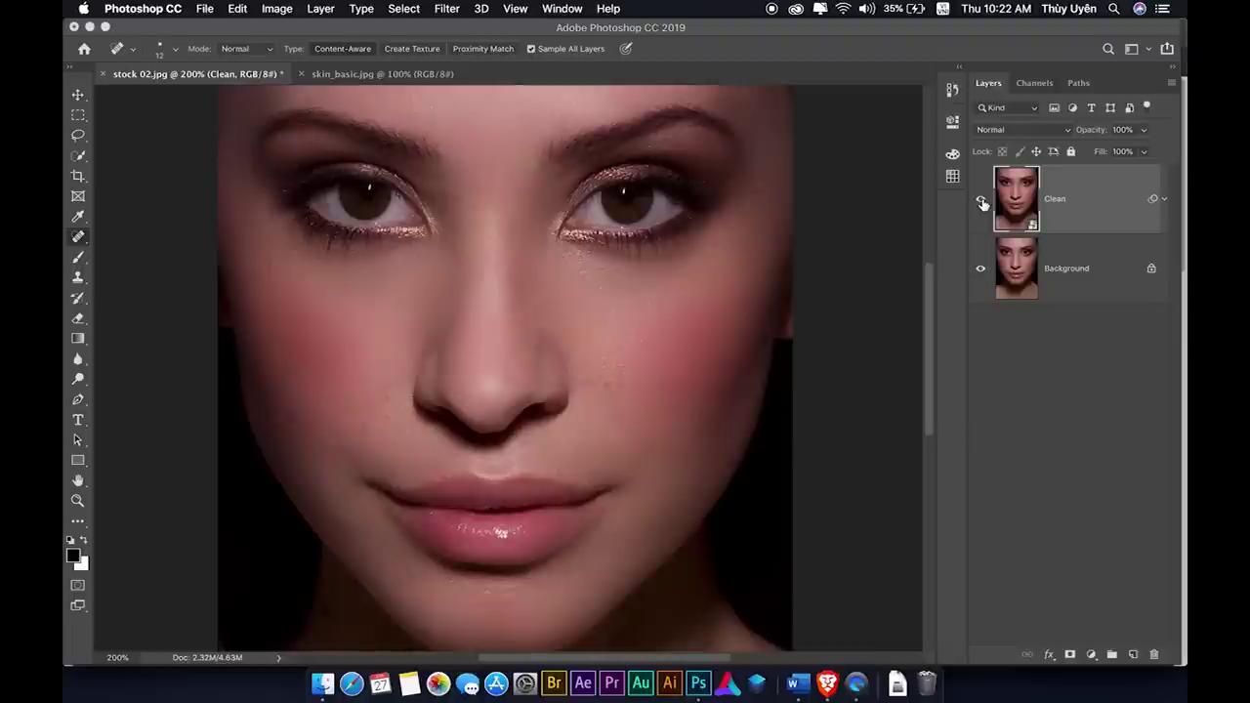
click(983, 205)
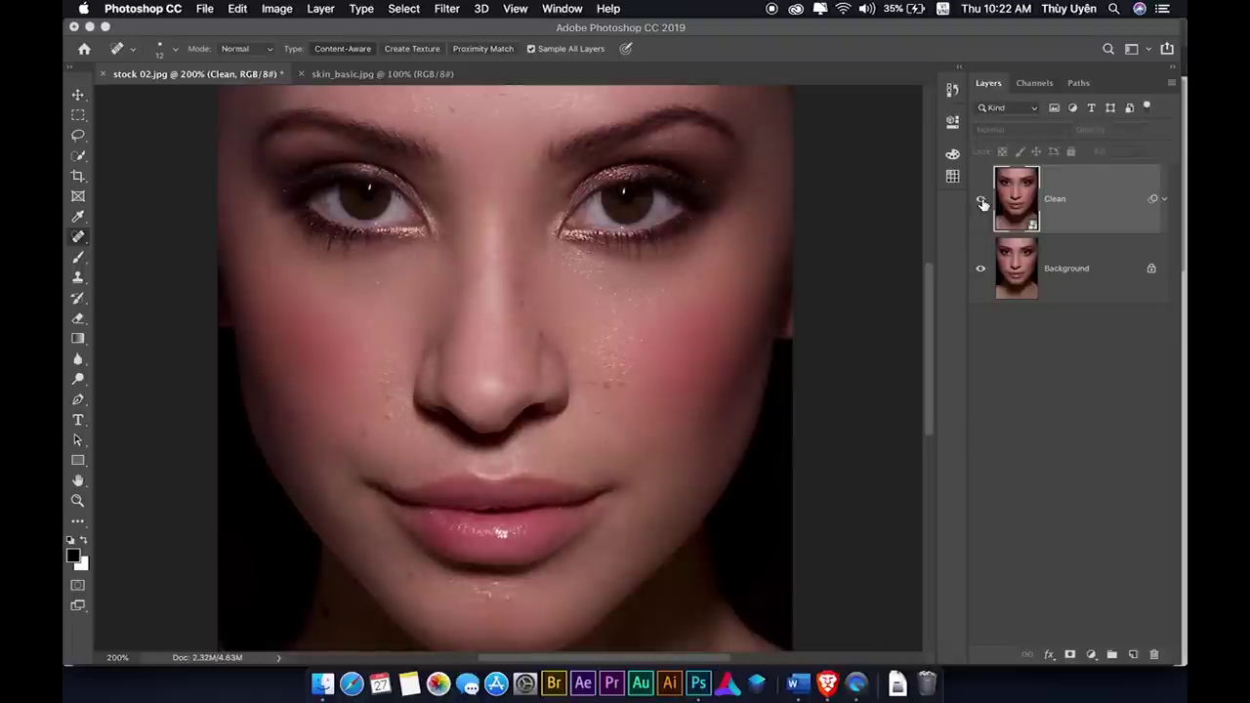
click(982, 200)
click(982, 201)
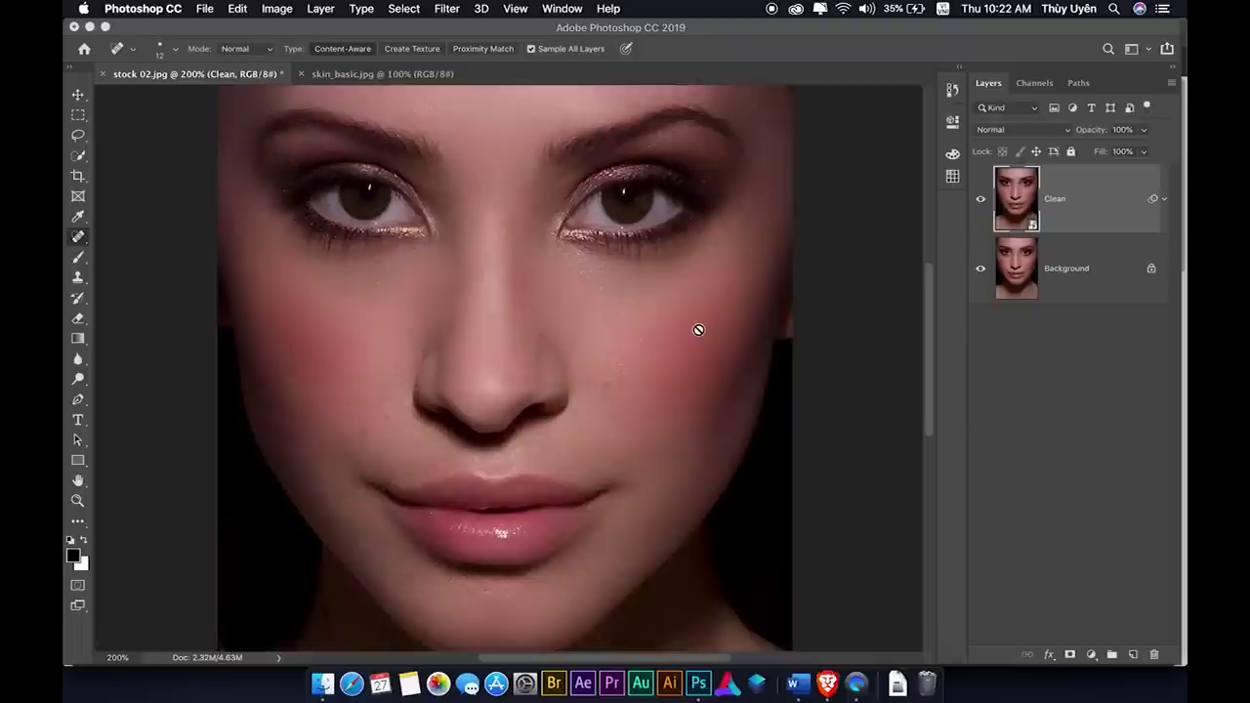
scroll(698, 330, up, 3)
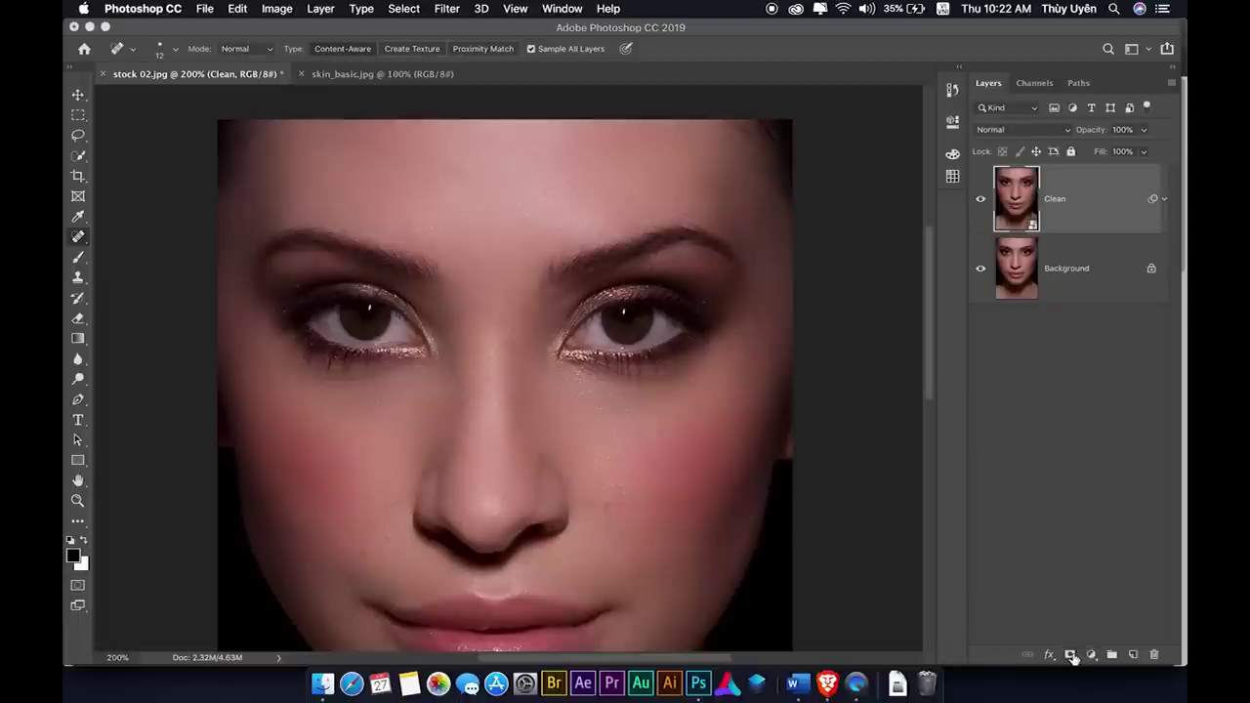
click(1070, 654)
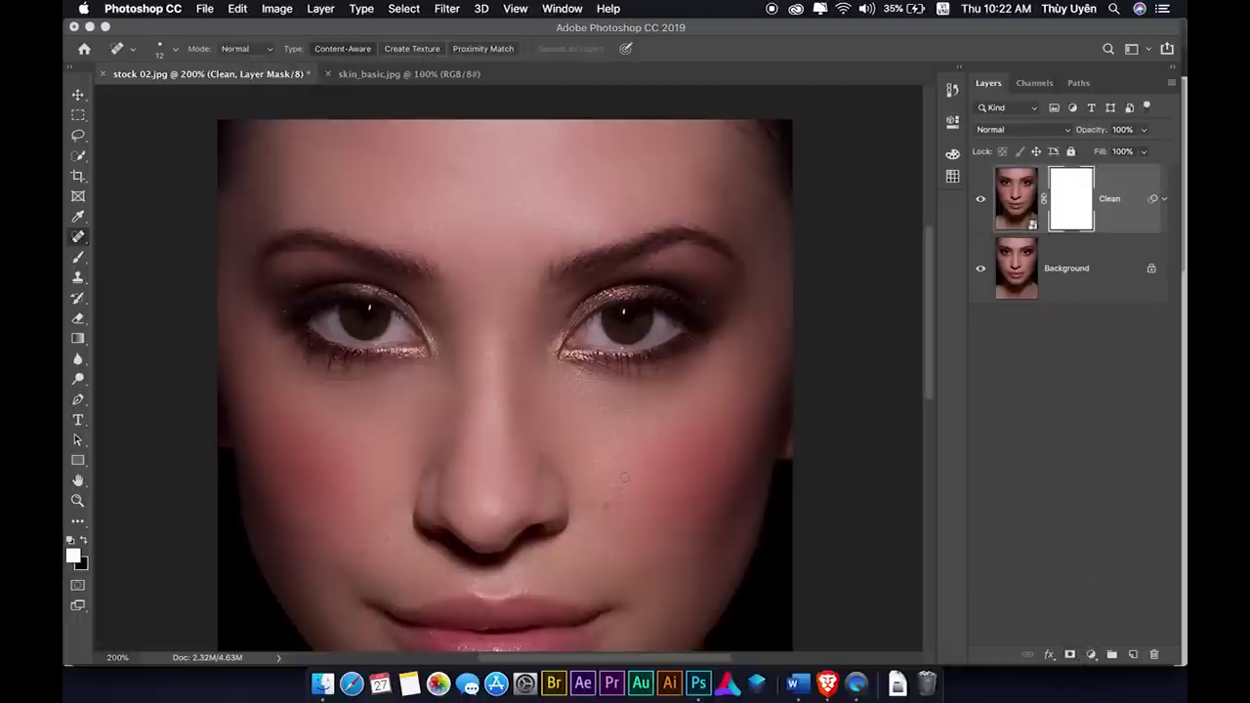
Paint black on the Clean mask over both eyes, then toggle the layer to compare.
key(b)
key(x)
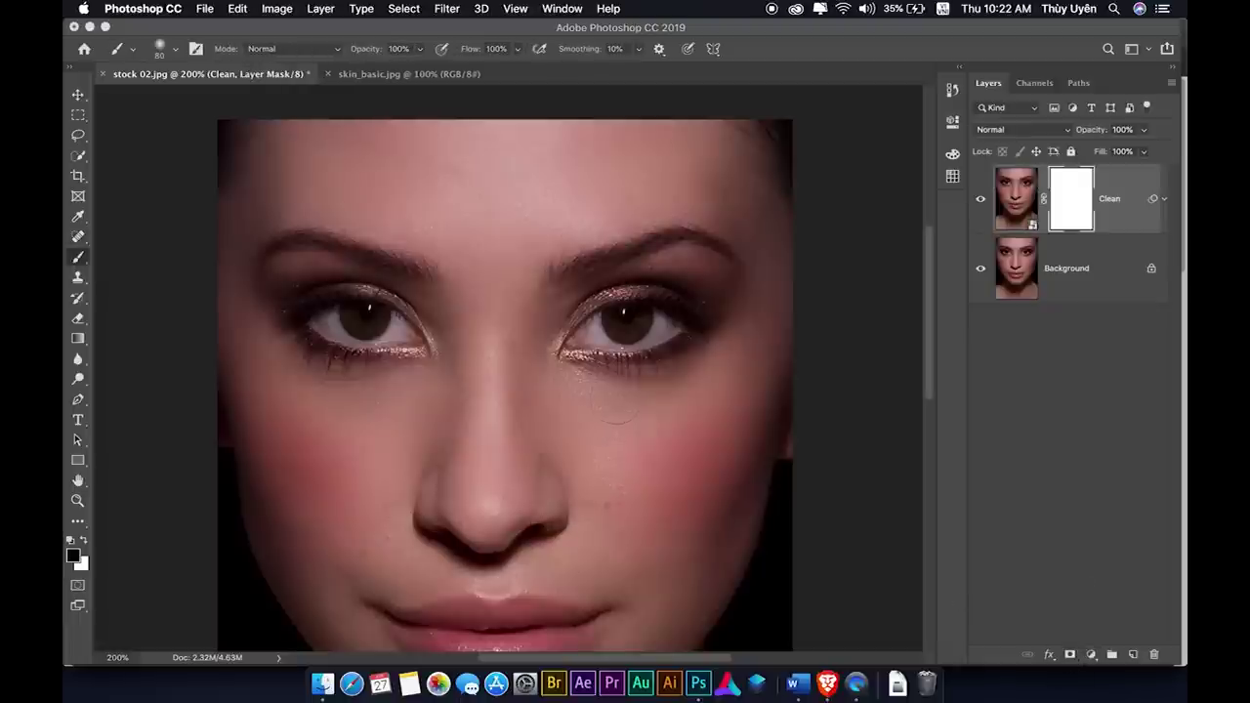
mouse_move(586, 341)
mouse_down()
mouse_move(625, 313)
mouse_move(670, 306)
mouse_up()
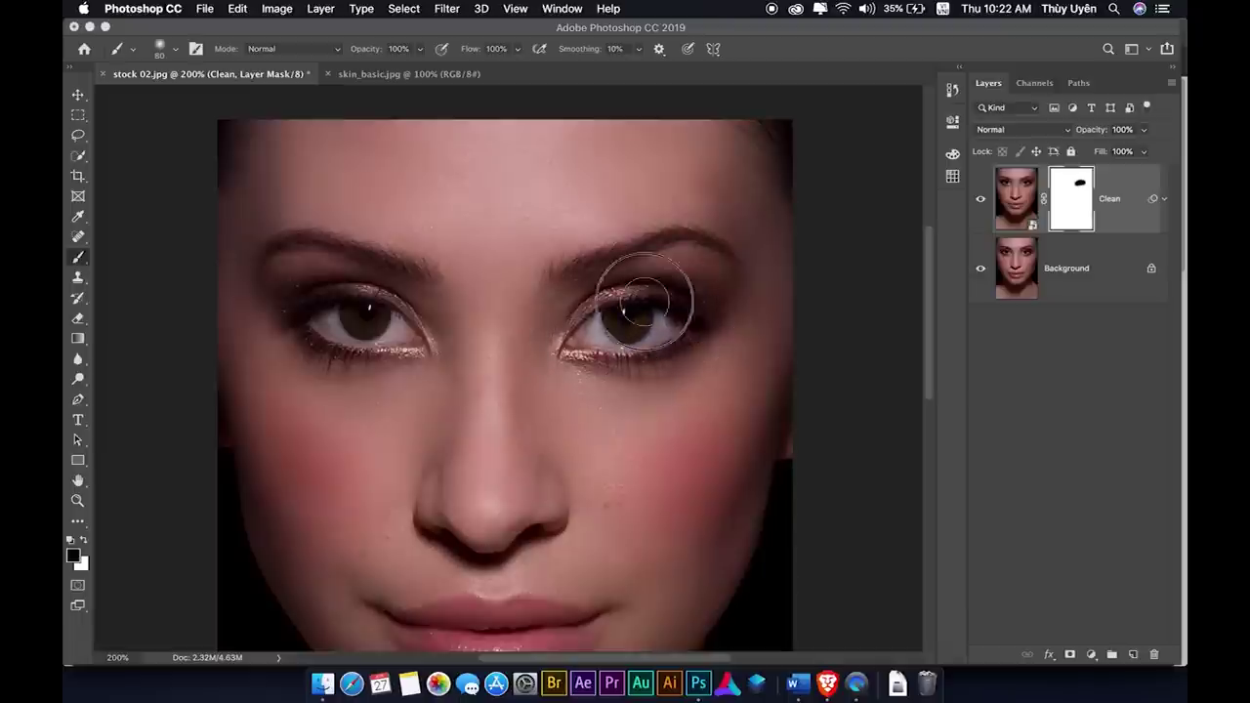
drag(411, 323, 329, 307)
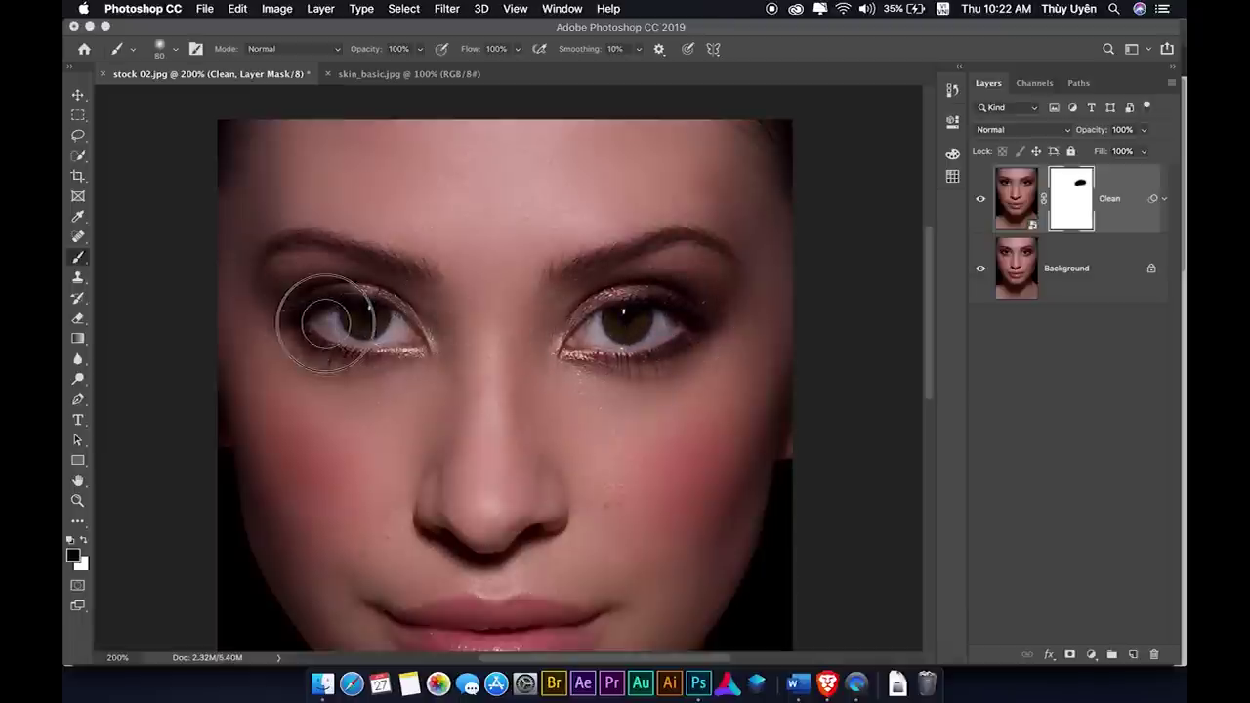
click(982, 199)
click(982, 199)
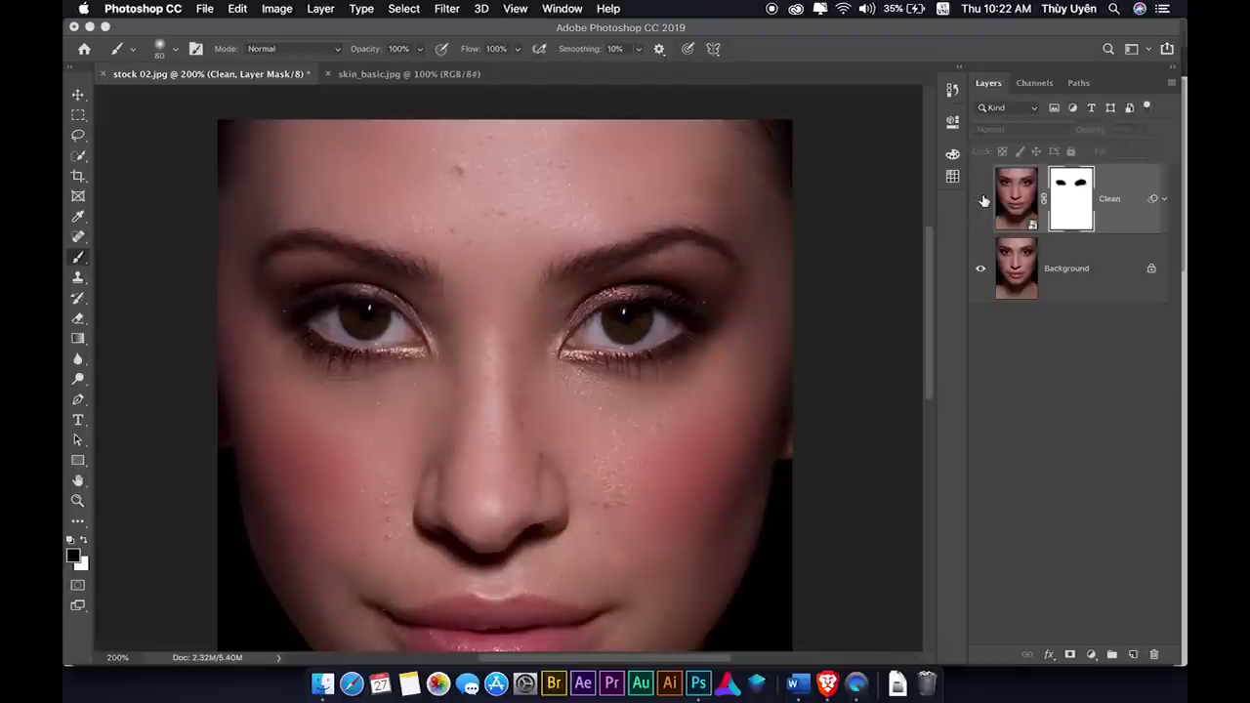
click(983, 199)
click(983, 199)
click(982, 199)
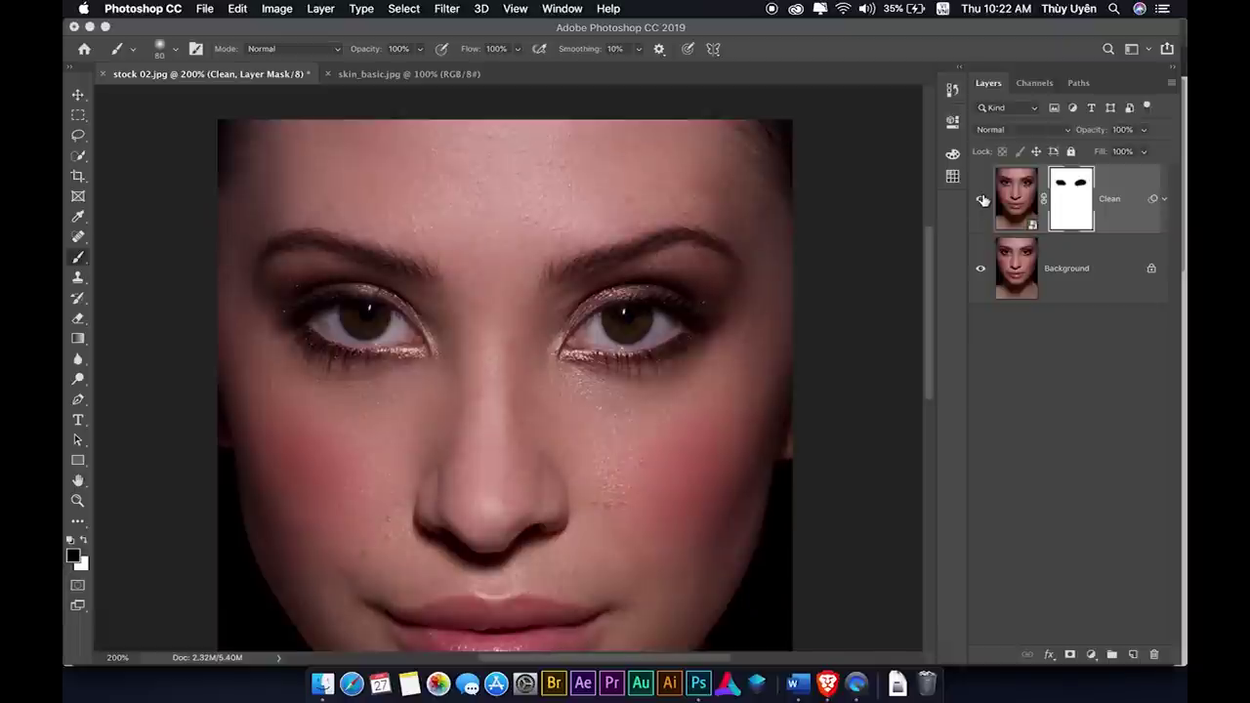
Switch to skin_basic.jpg and duplicate its Background layer as Layer 1.
click(79, 95)
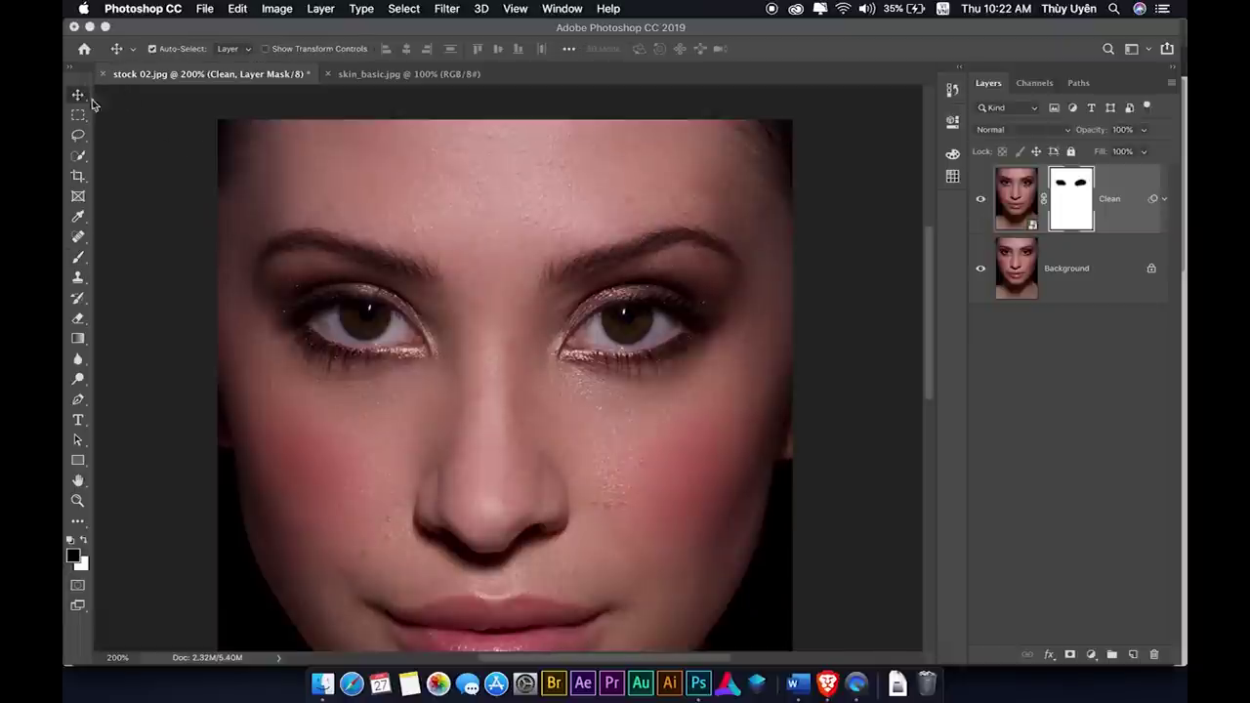
scroll(440, 313, down, 3)
scroll(442, 315, down, 2)
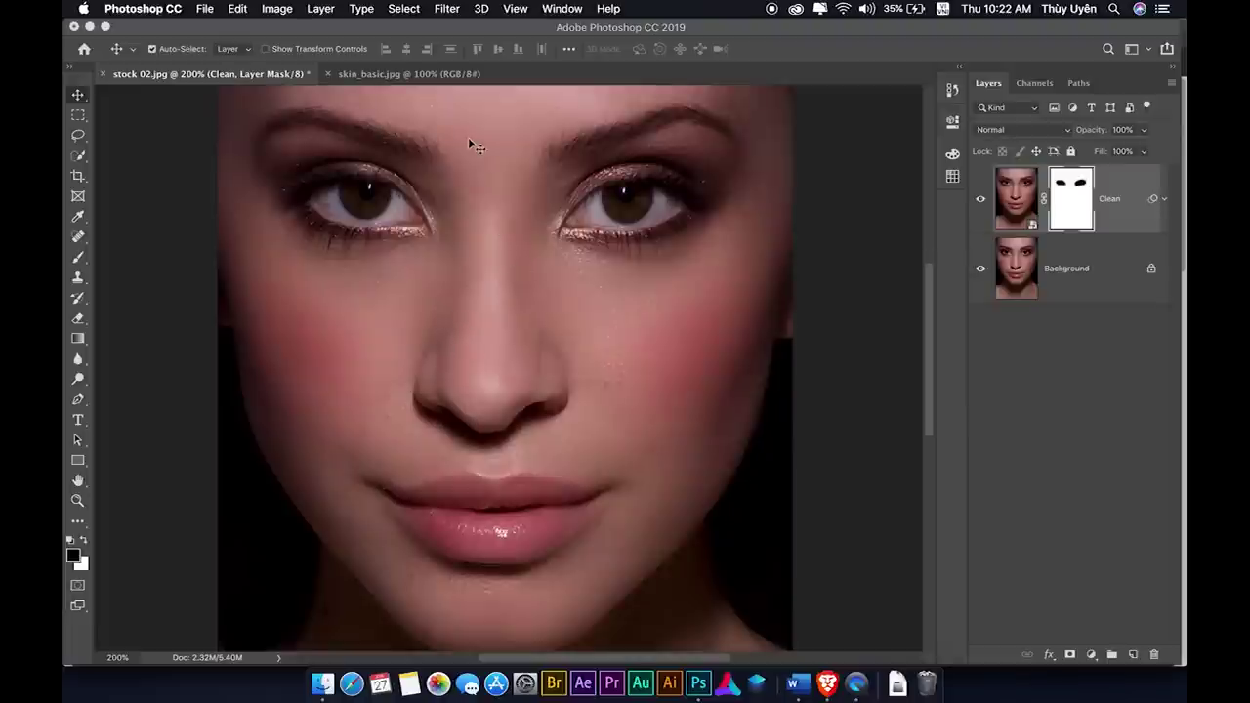
click(408, 77)
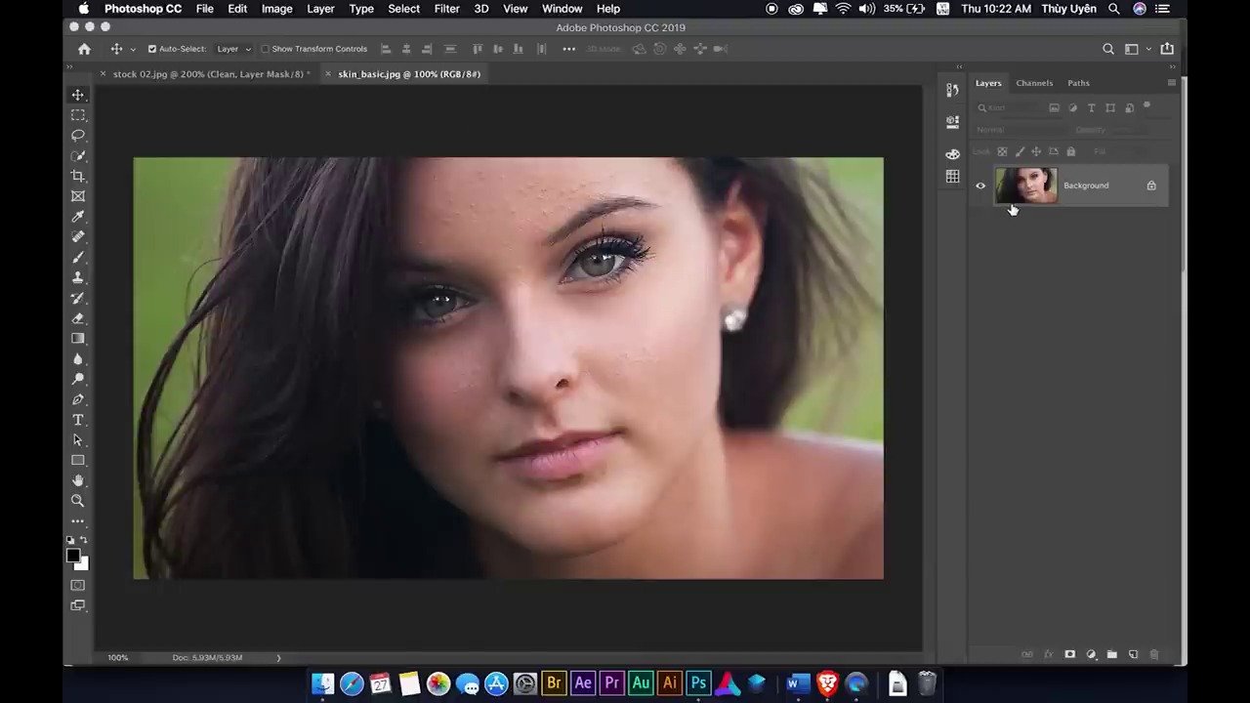
drag(1012, 209, 1011, 204)
key(super+j)
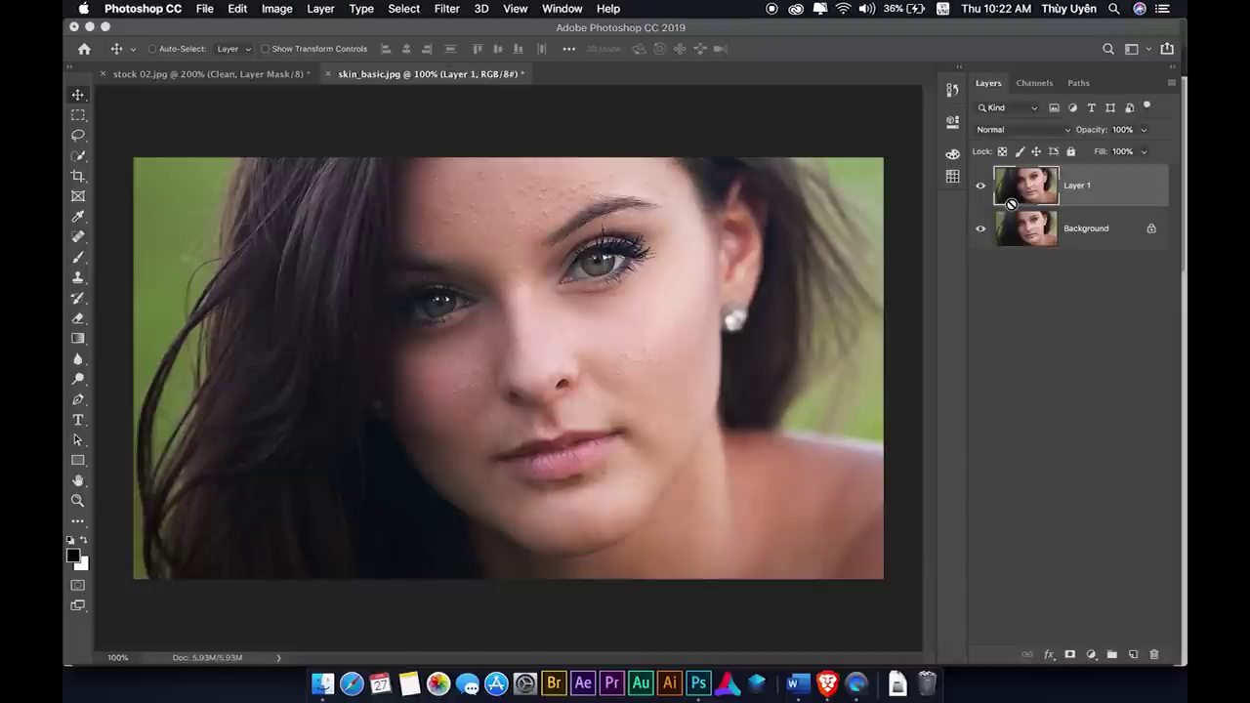
Duplicate the layer again, hide Layer 1 copy, and select Layer 1.
key(super+j)
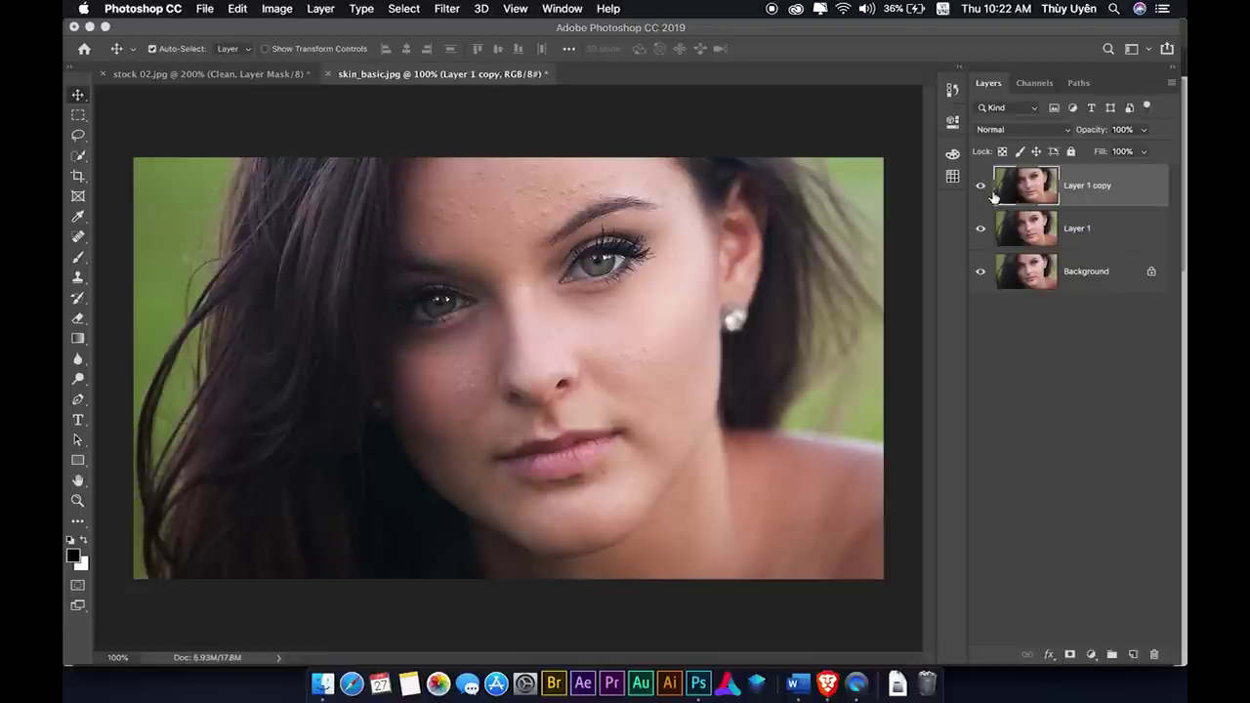
click(981, 190)
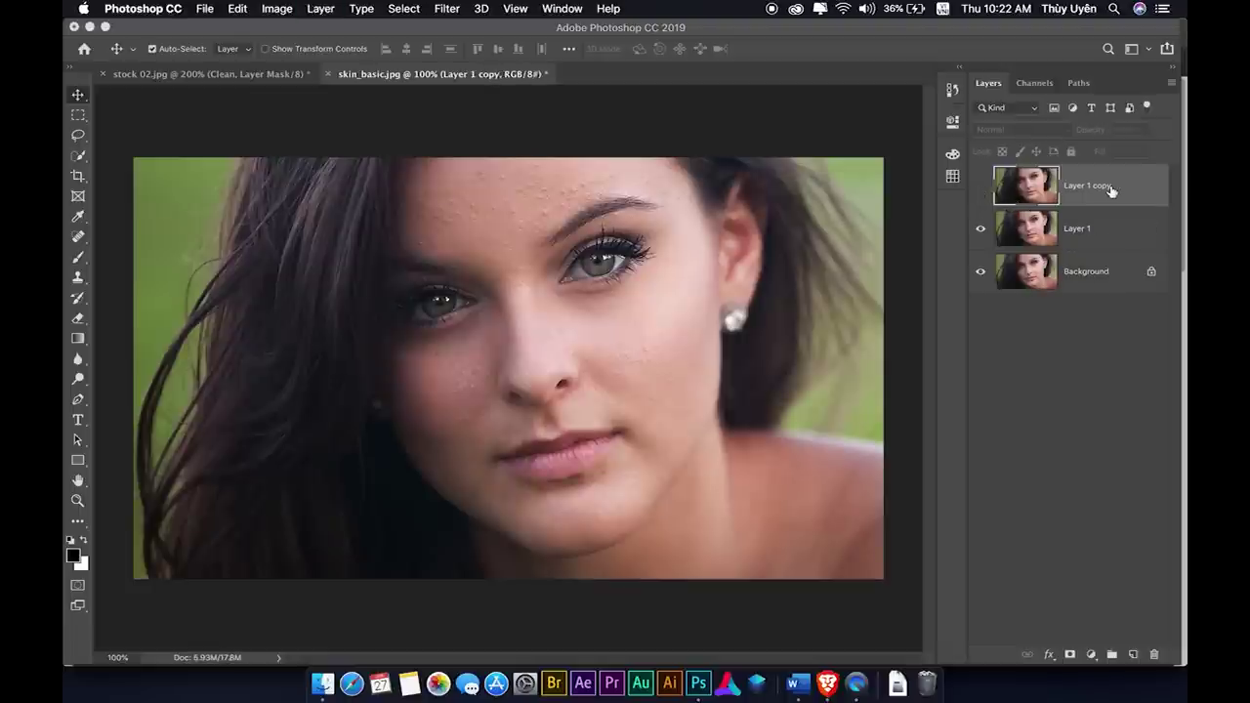
click(1107, 236)
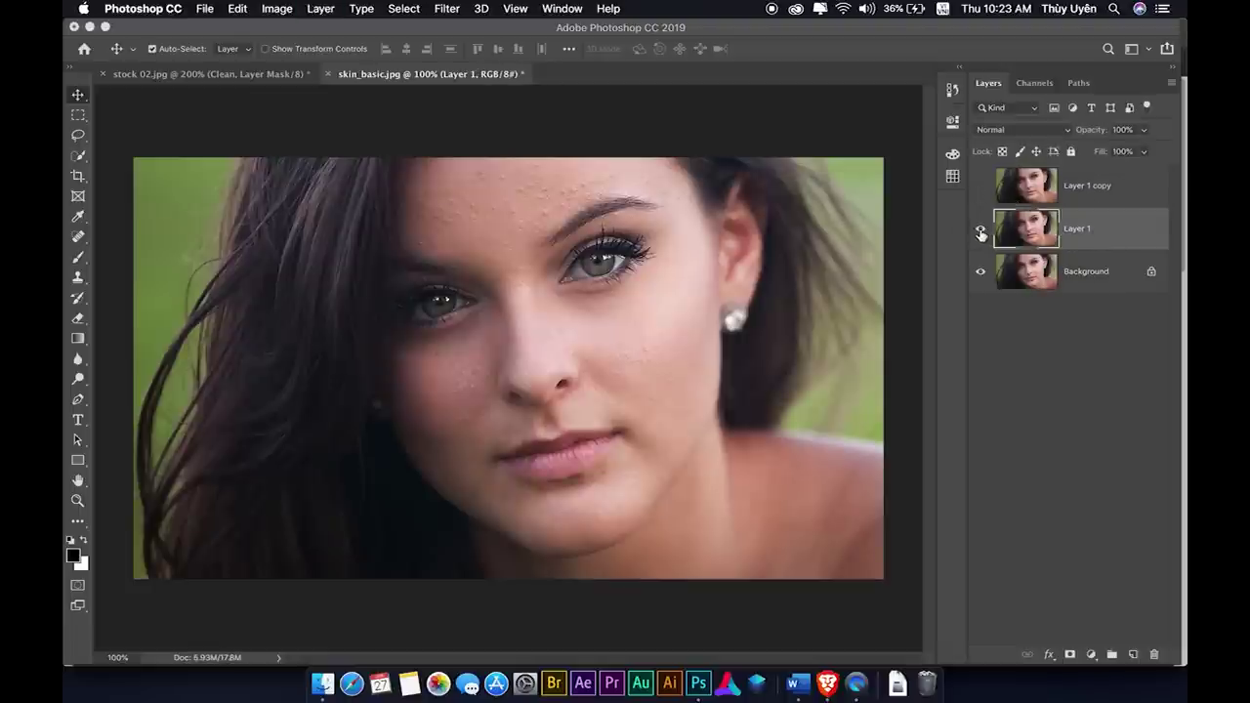
Convert Layer 1 to a Smart Object and open the Camera Raw Filter on it.
right_click(1103, 232)
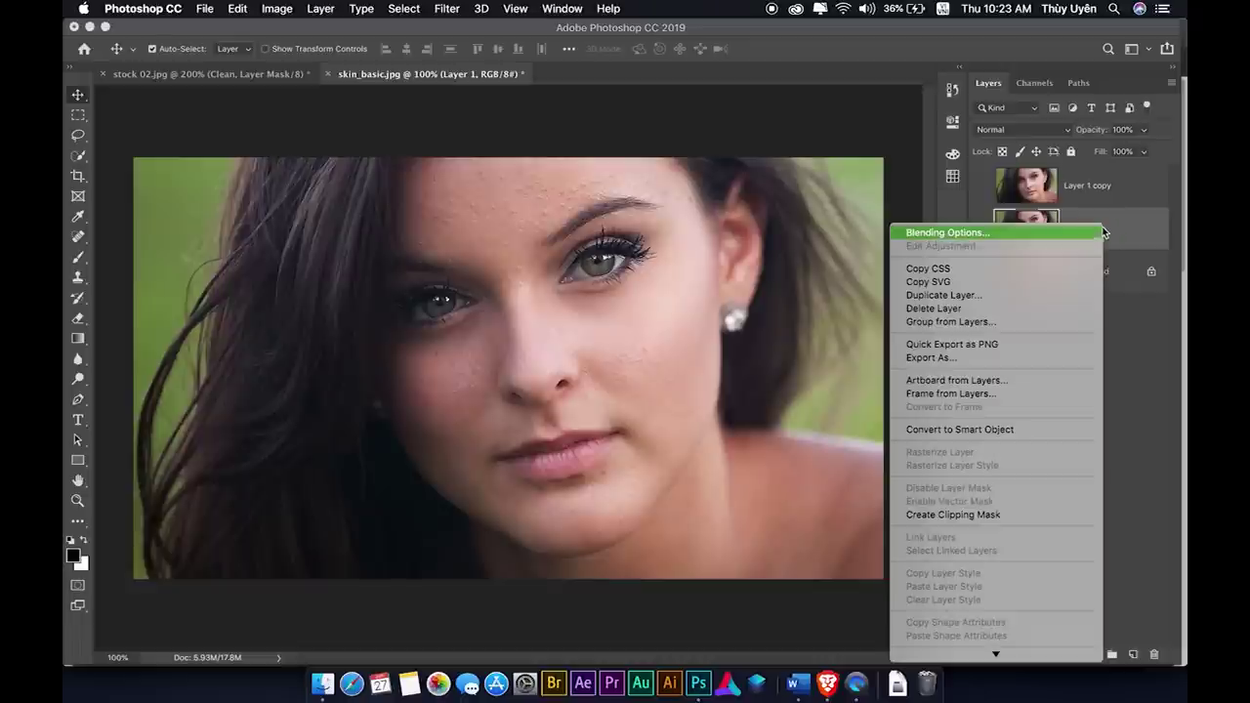
click(949, 431)
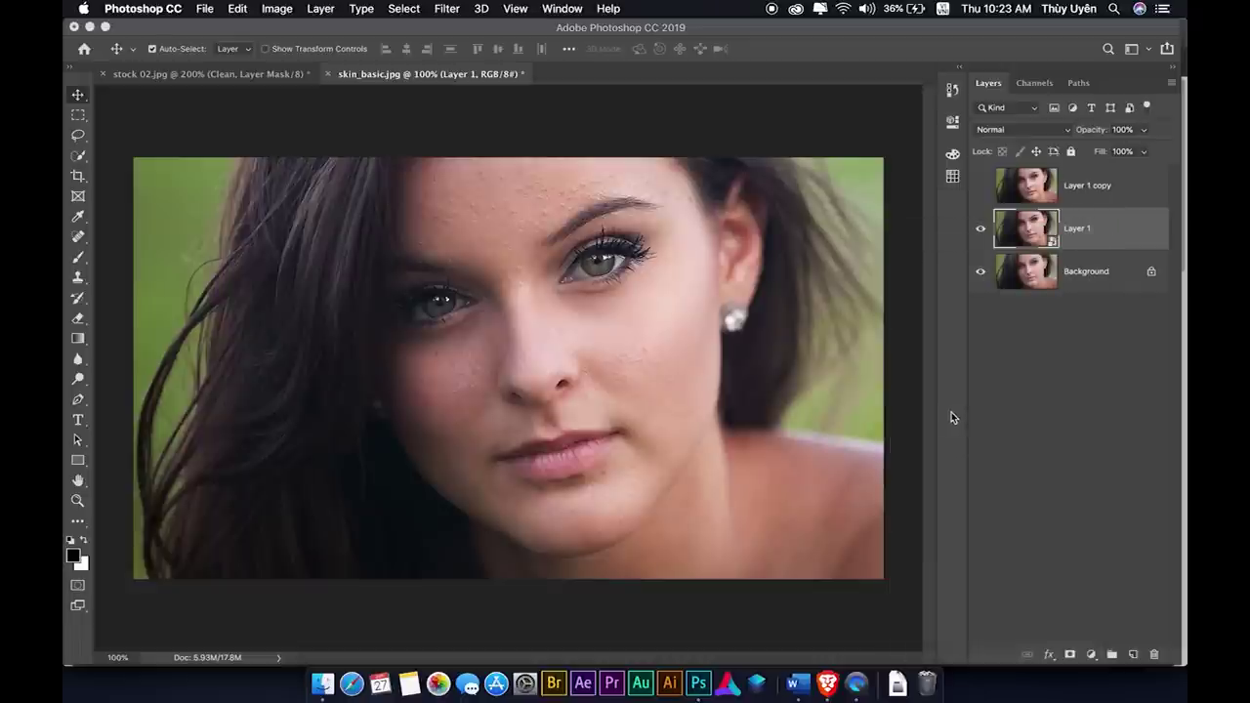
click(447, 8)
click(469, 105)
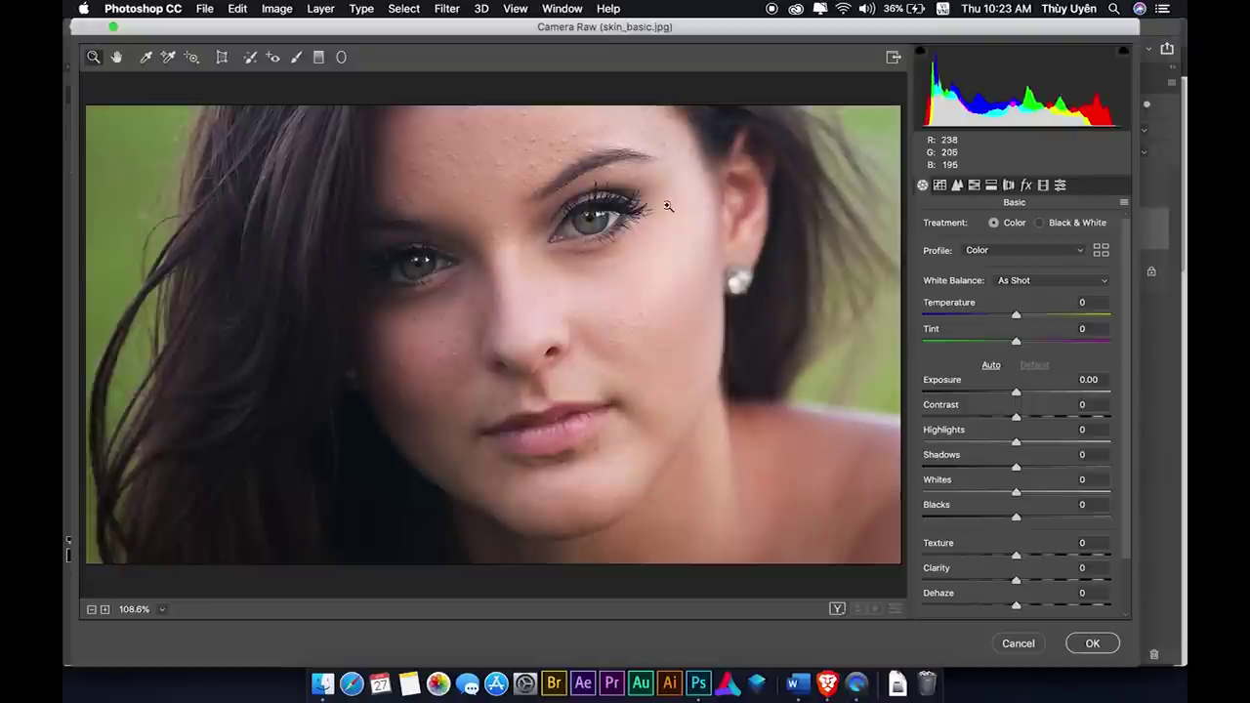
Zoom the preview to 200% on the face and lower Texture to -83.
click(532, 160)
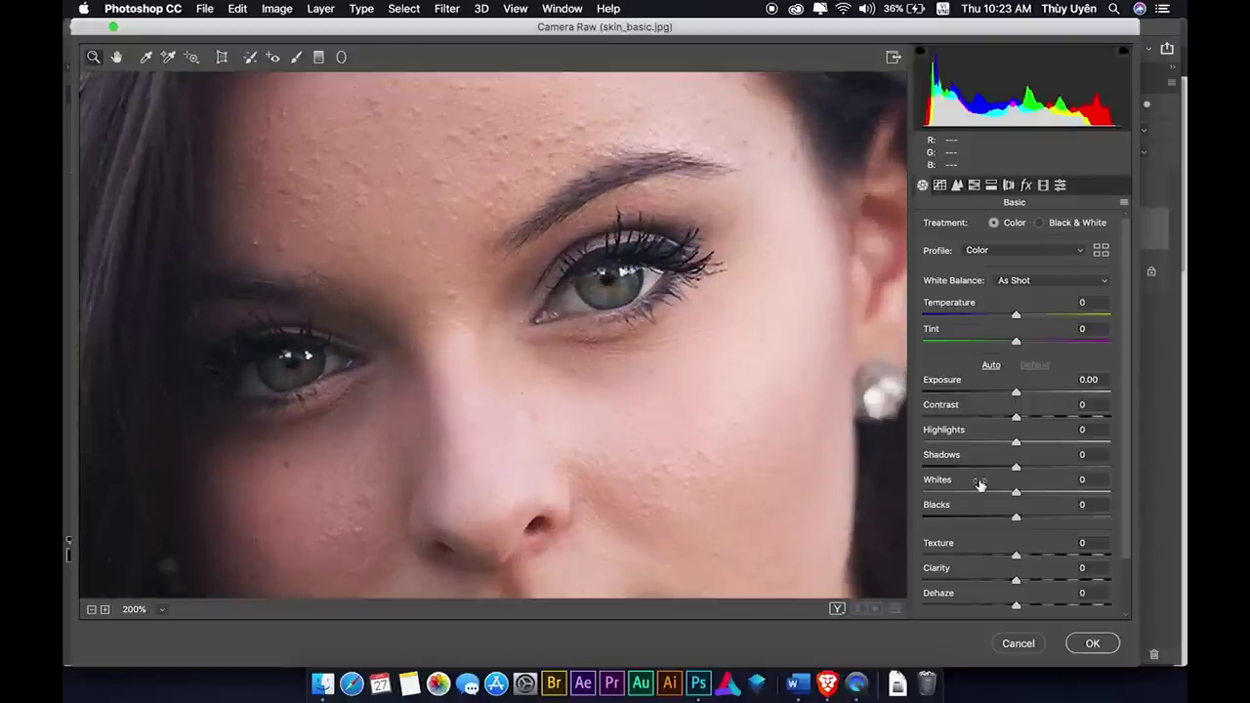
drag(1013, 552, 959, 556)
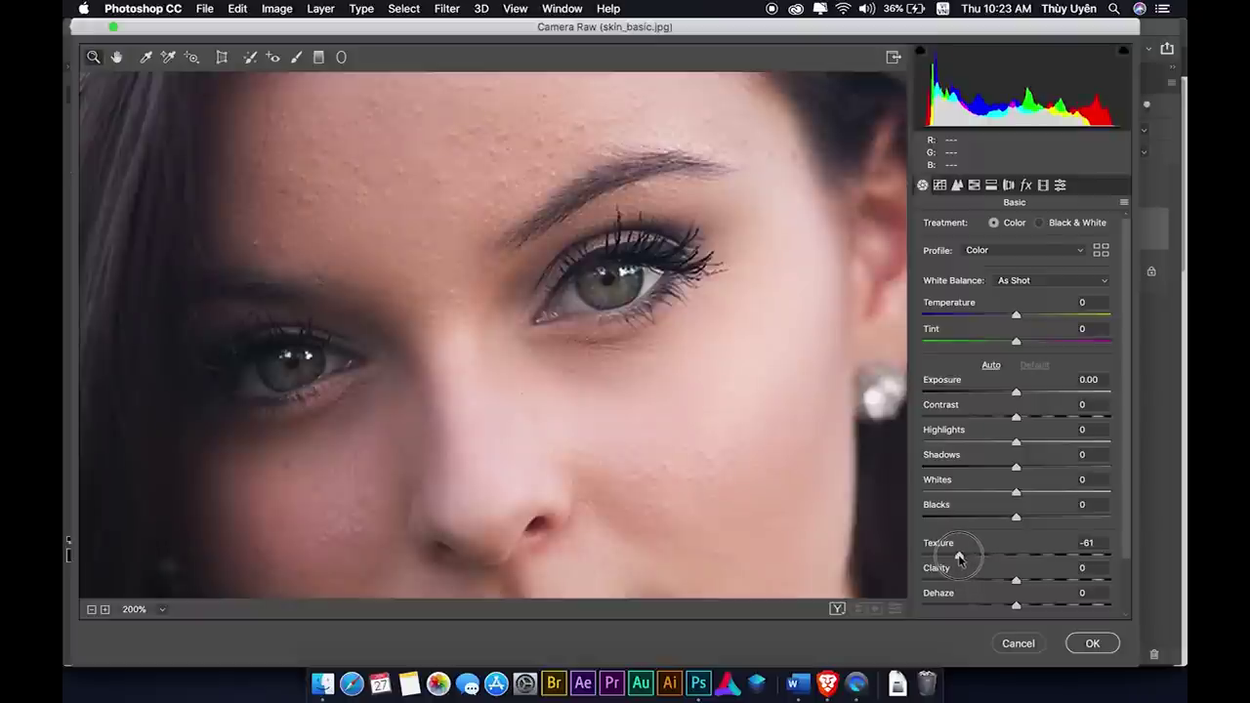
drag(959, 557, 963, 558)
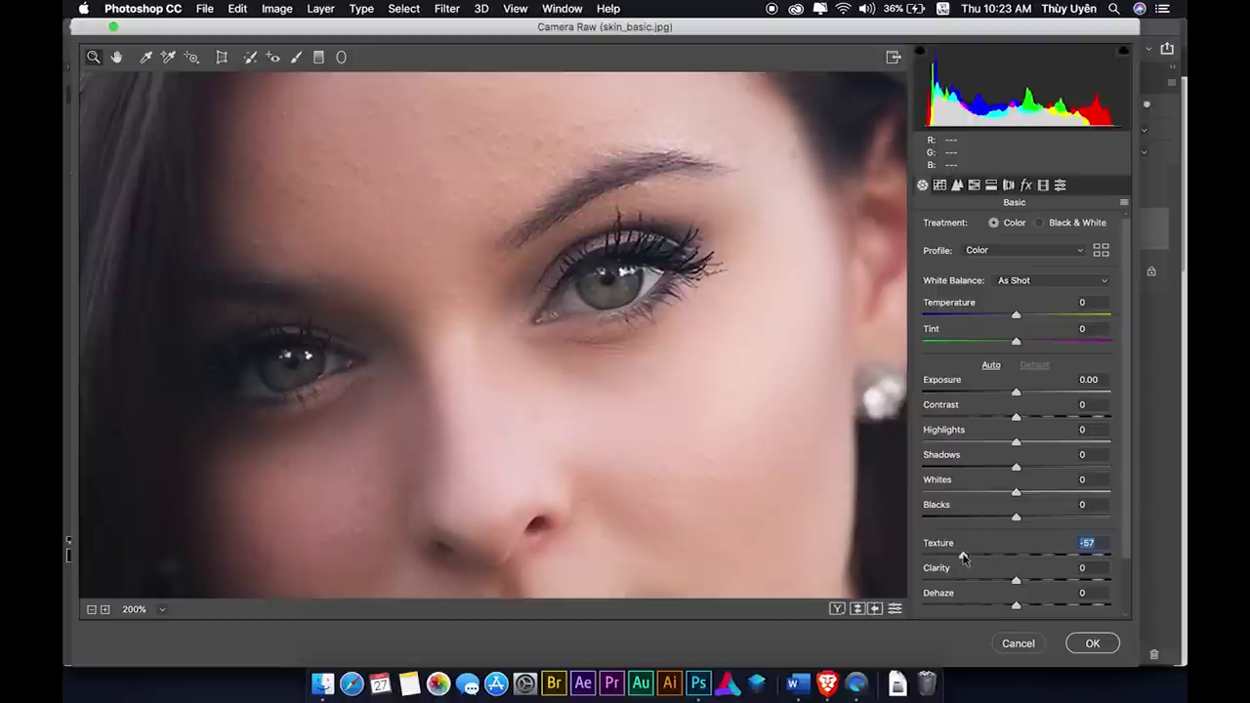
key(super+minus)
key(super+plus)
drag(963, 558, 940, 557)
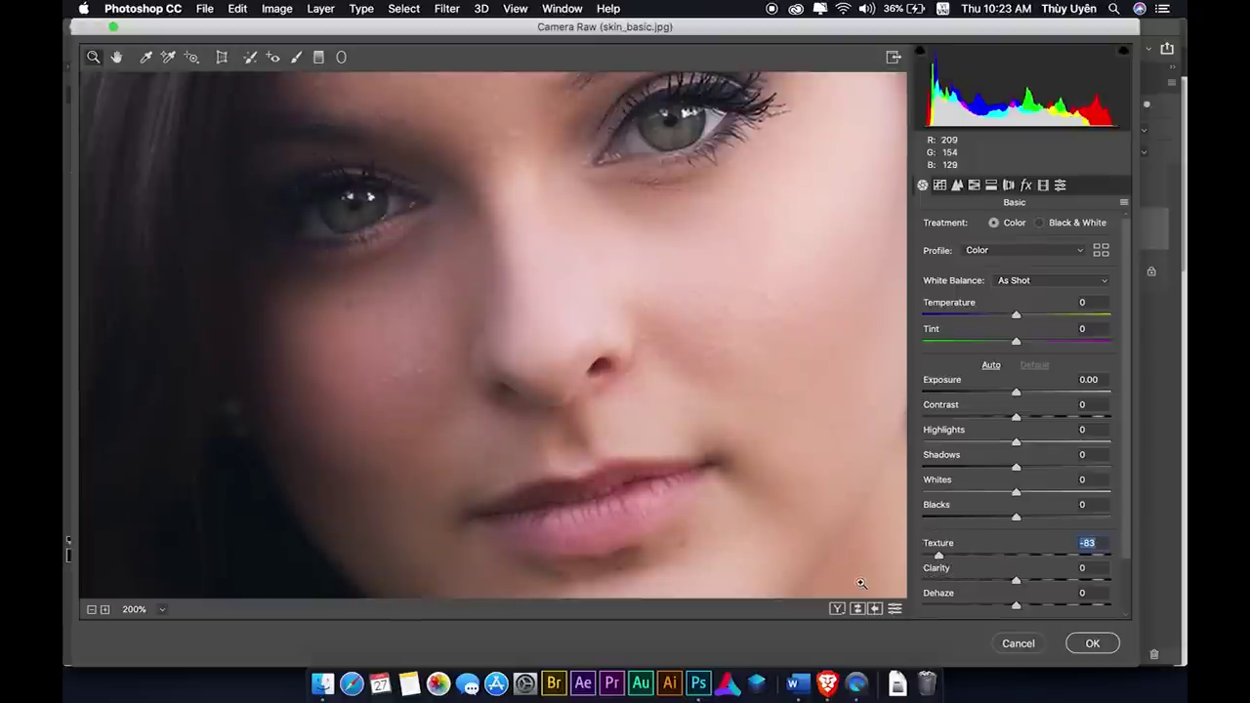
Compare the smoothed skin with the original, keeping Texture at -83.
key(p)
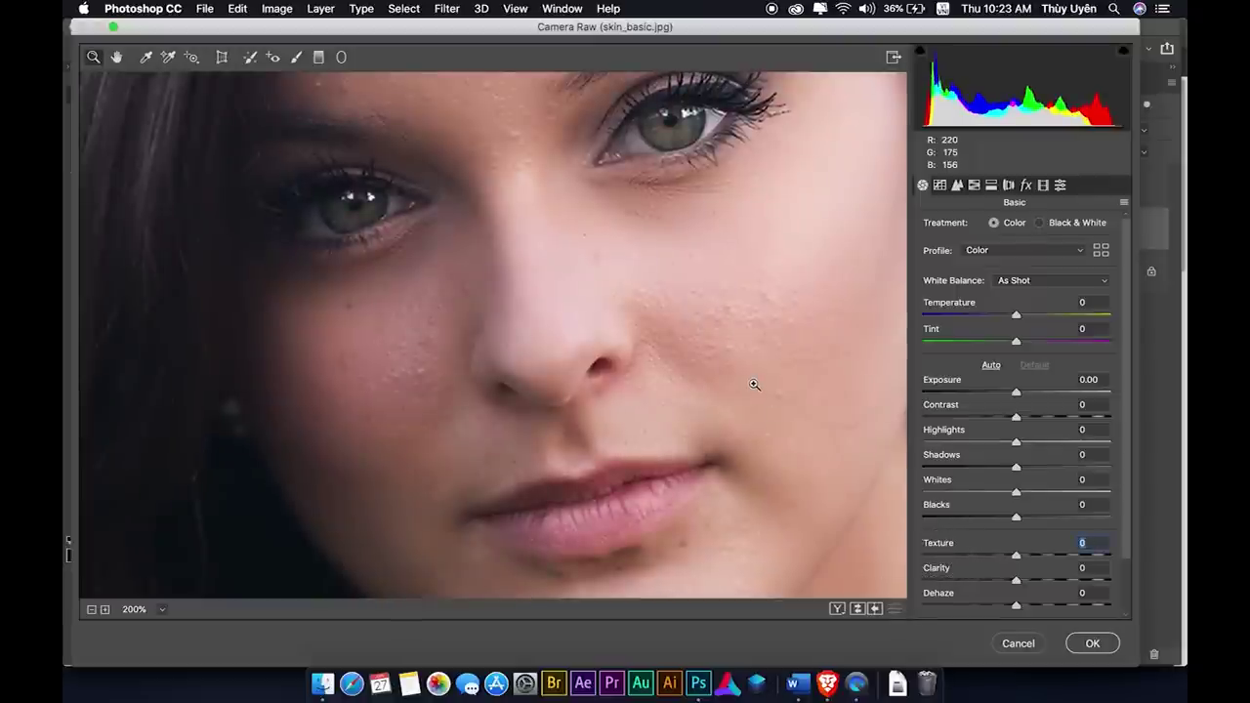
key(p)
key(p)
key(p)
key(p)
key(p)
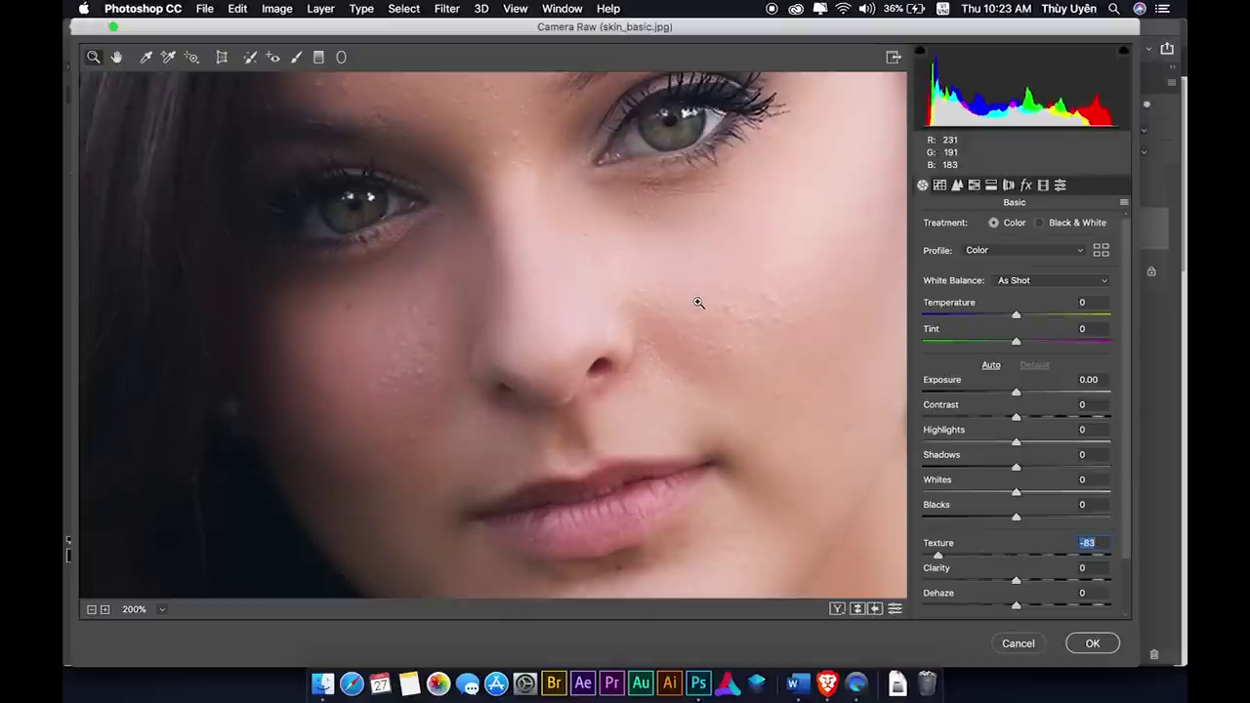
key(p)
key(p)
key(p)
key(p)
key(p)
key(p)
key(p)
text(p0)
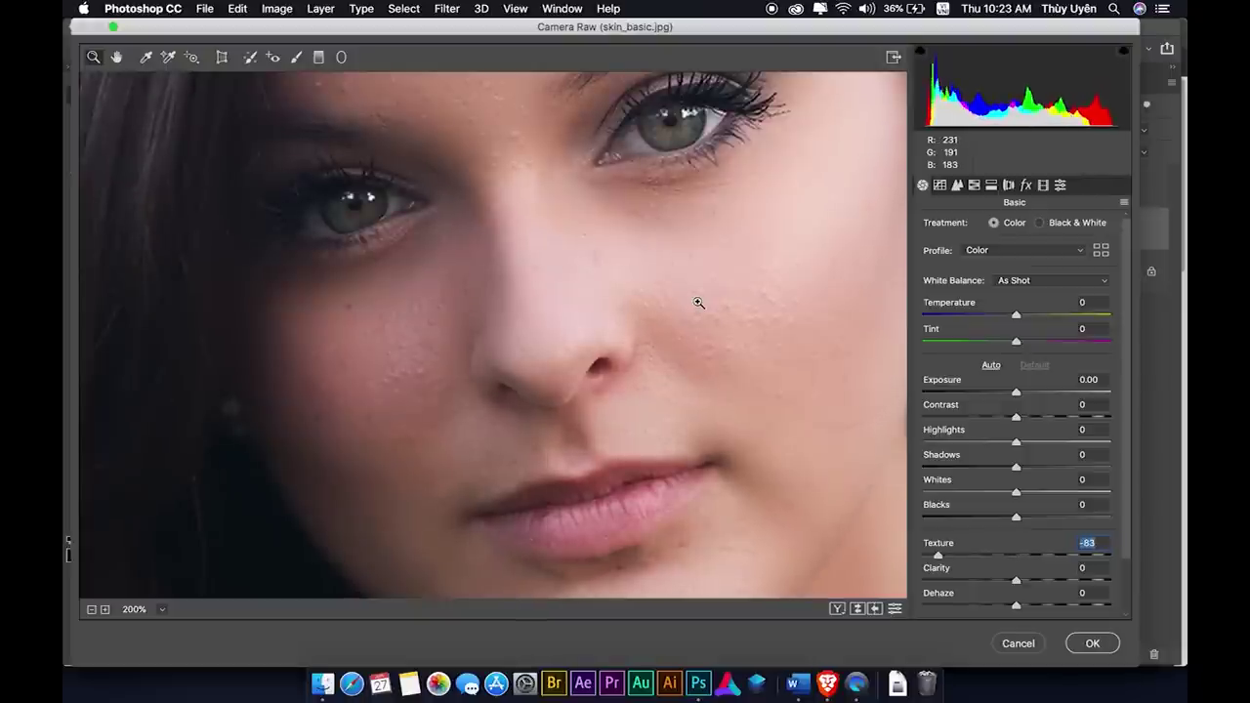
key(super+z)
key(super+z)
key(super+z)
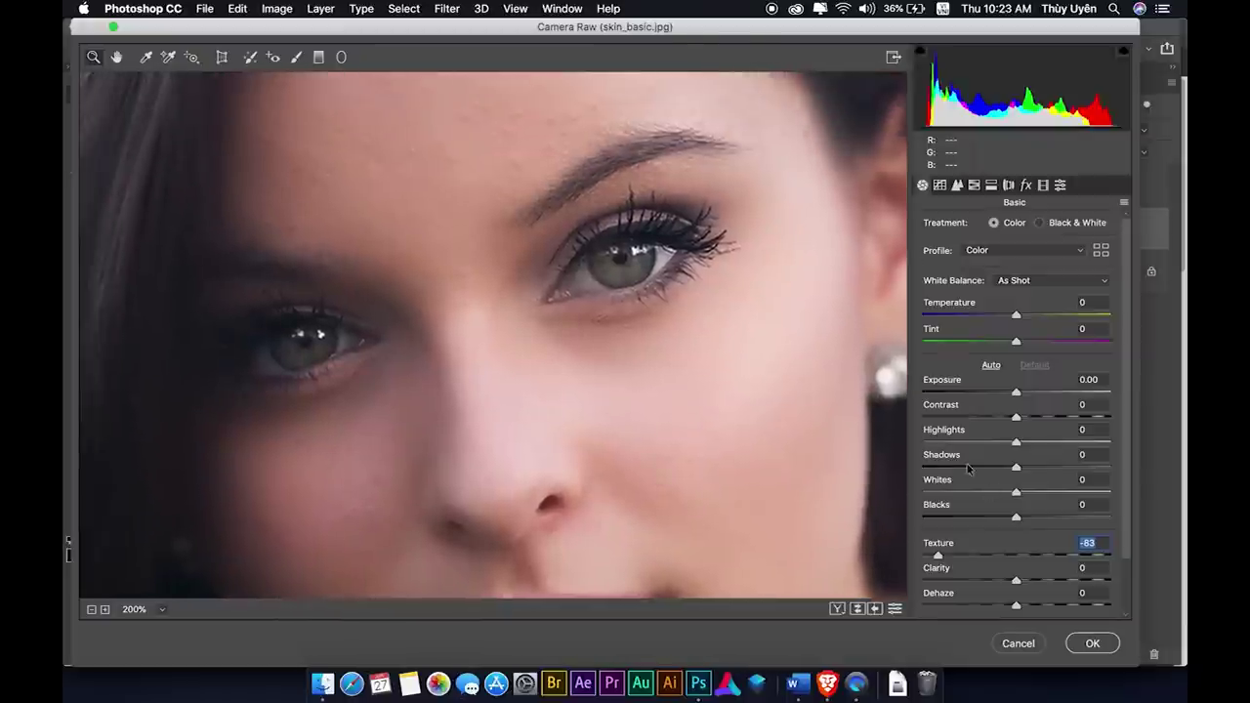
Raise Dehaze to +5 in the Basic panel.
scroll(971, 527, down, 1)
scroll(976, 547, down, 1)
drag(1017, 569, 1051, 570)
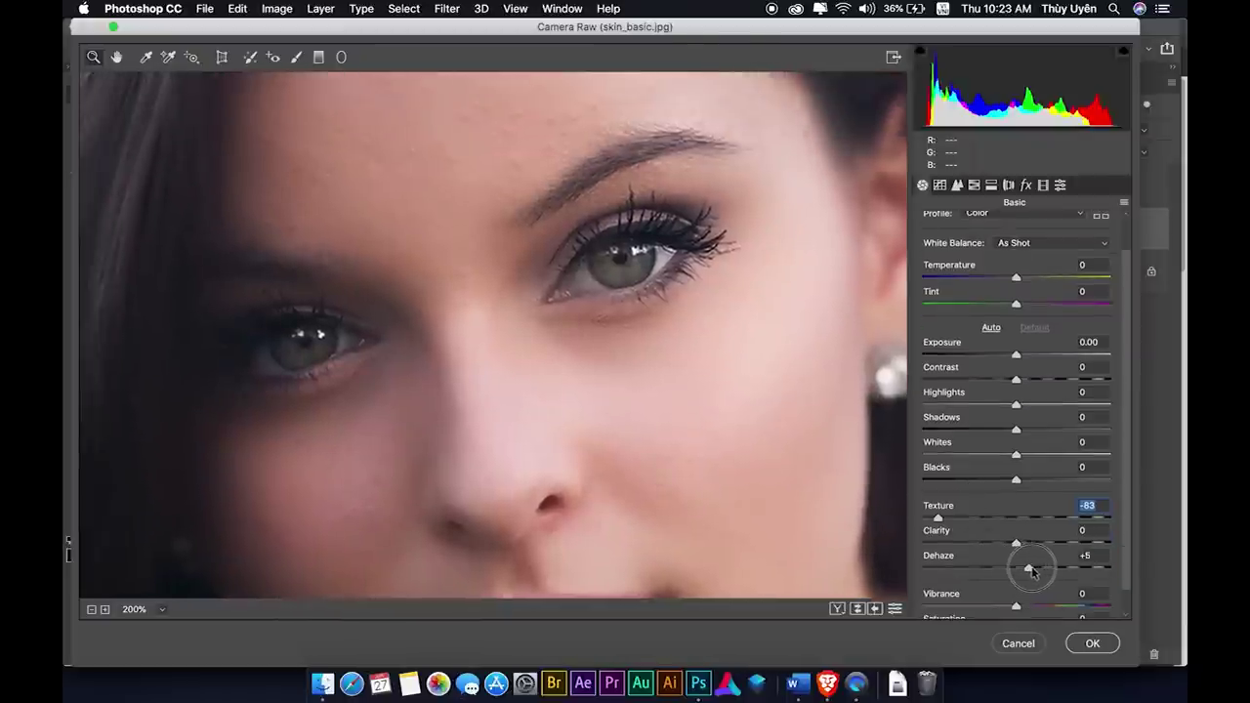
Fine-tune Dehaze and compare the result against the unedited photo.
drag(1051, 573, 1052, 575)
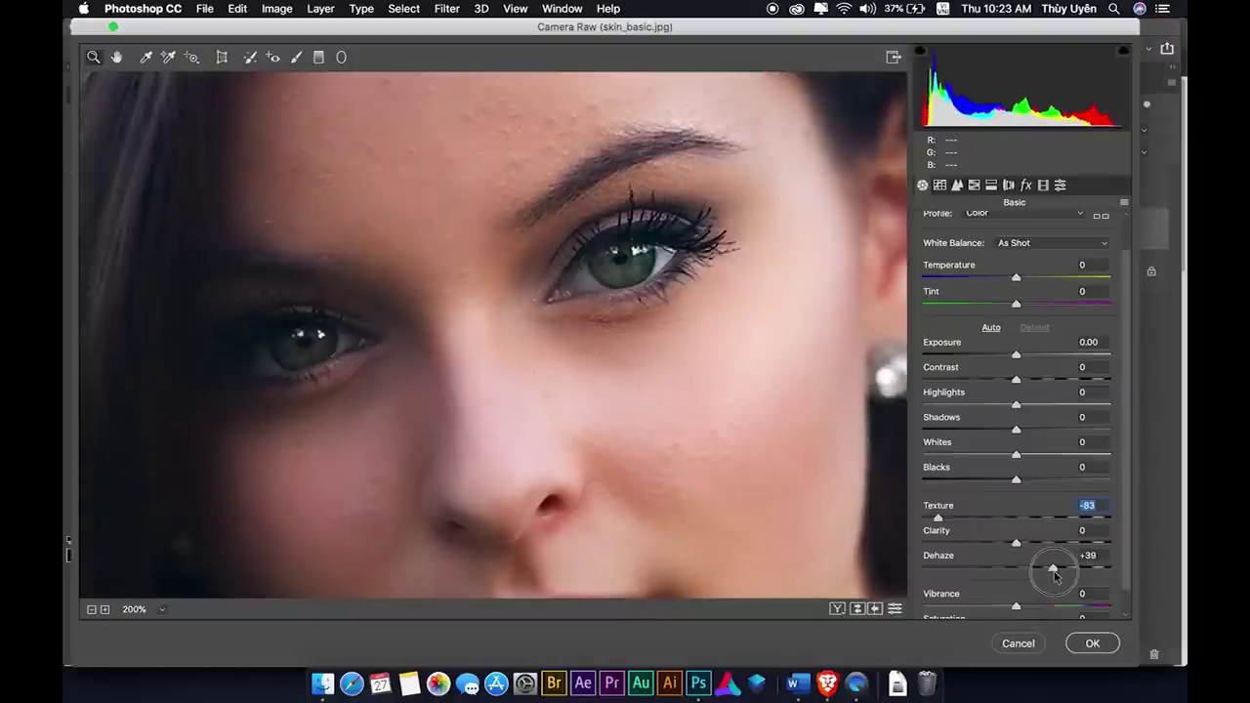
drag(1052, 576, 1050, 576)
key(ctrl+minus)
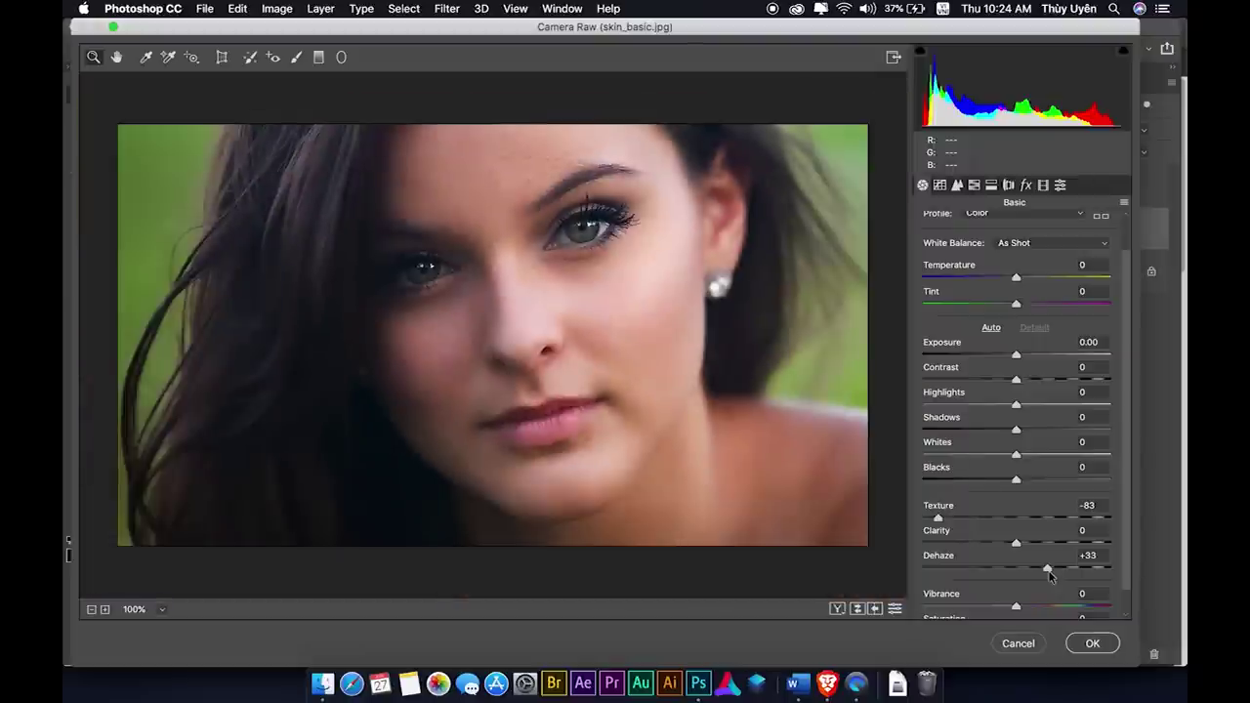
key(p)
key(p)
key(p)
key(p)
key(p)
key(p)
key(p)
key(p)
key(p)
key(p)
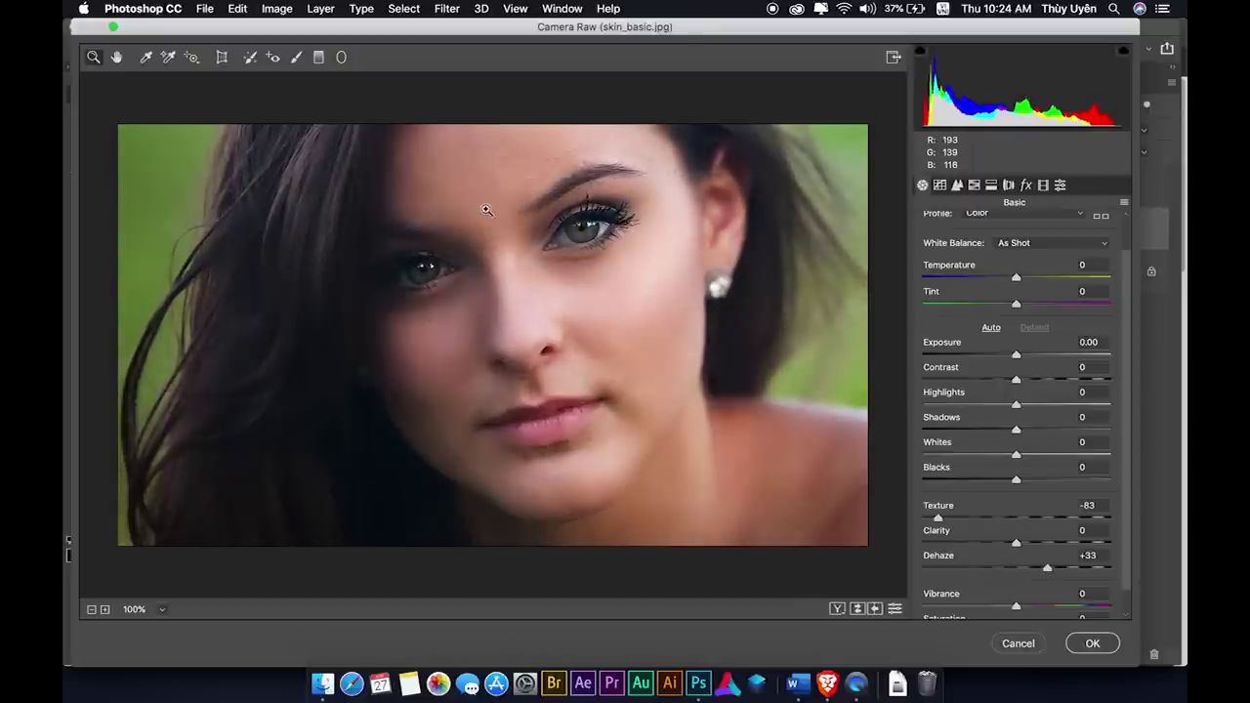
Push Texture to -100 and set Dehaze to +39.
click(490, 173)
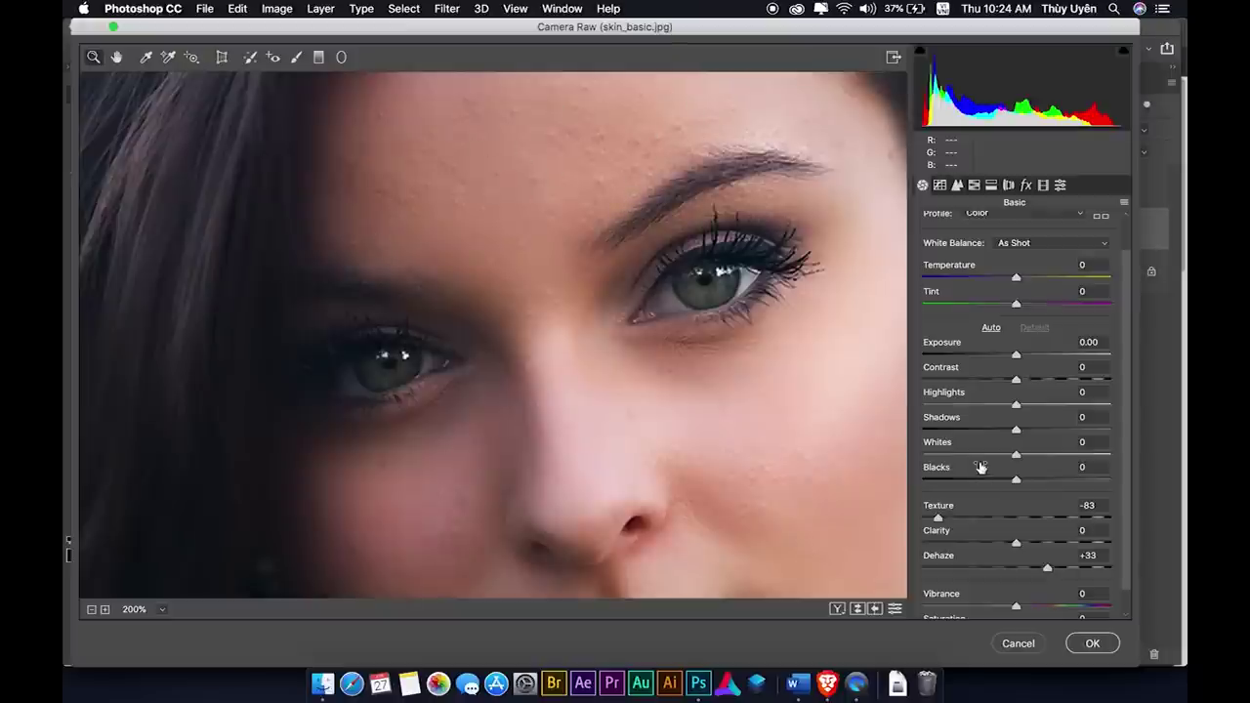
click(939, 518)
drag(938, 518, 922, 517)
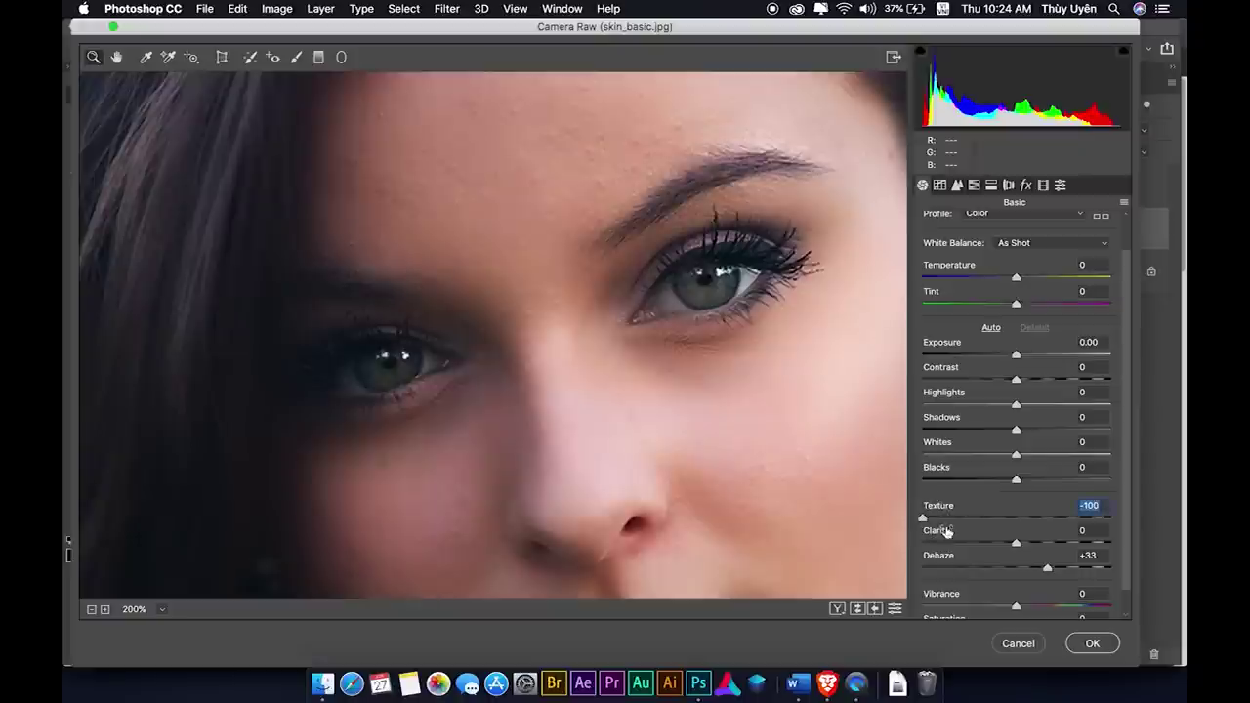
alt+click(565, 149)
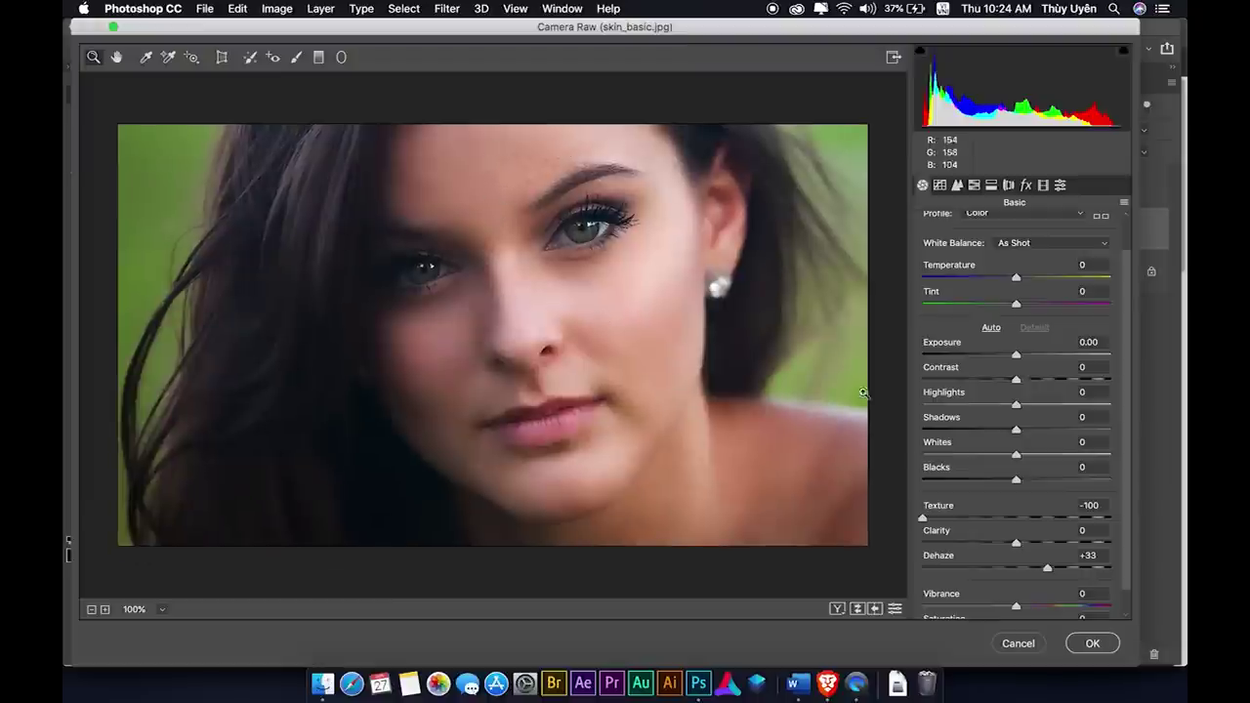
click(1048, 570)
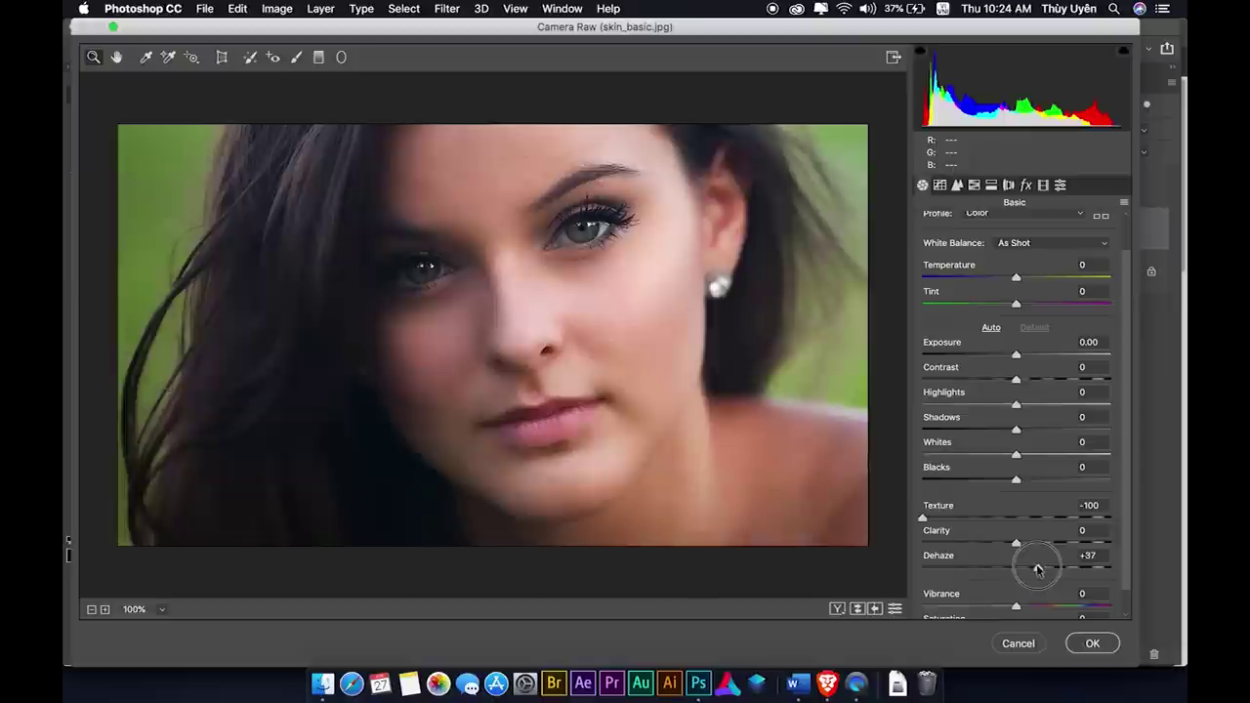
drag(1048, 570, 1053, 571)
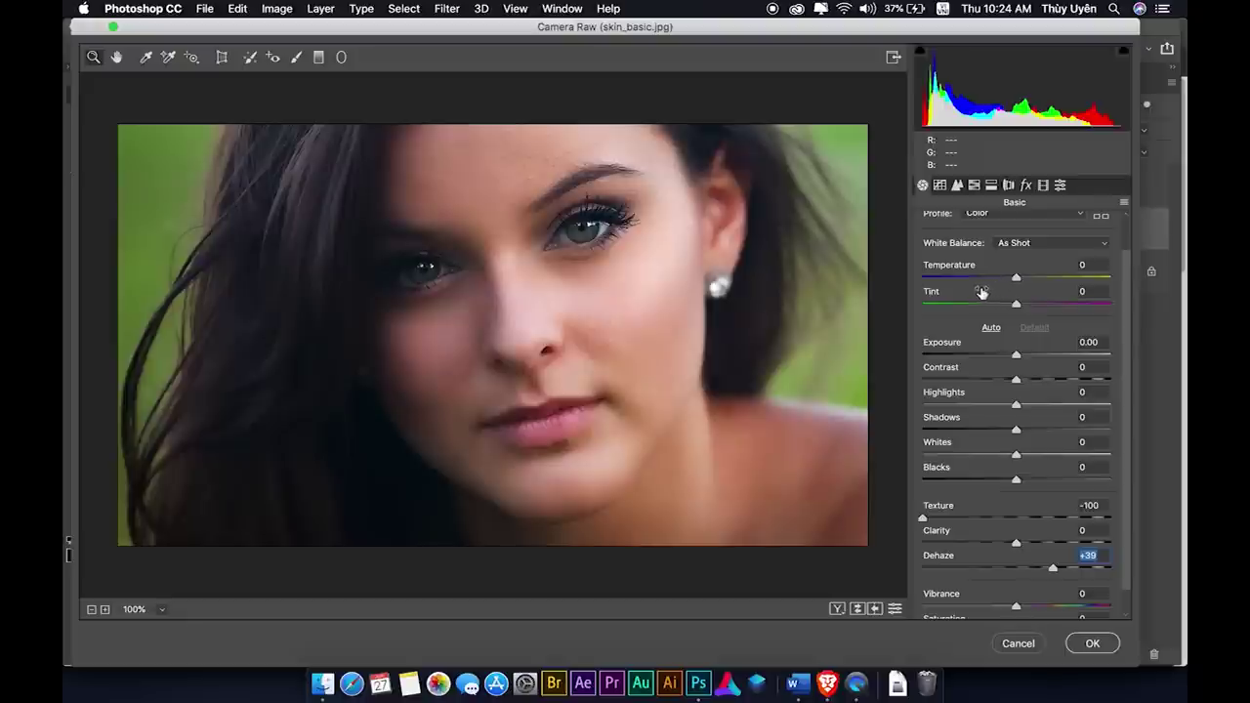
Set Temperature -2 and Tint -5, and lower Oranges and Yellows saturation in HSL.
drag(1017, 282, 1012, 306)
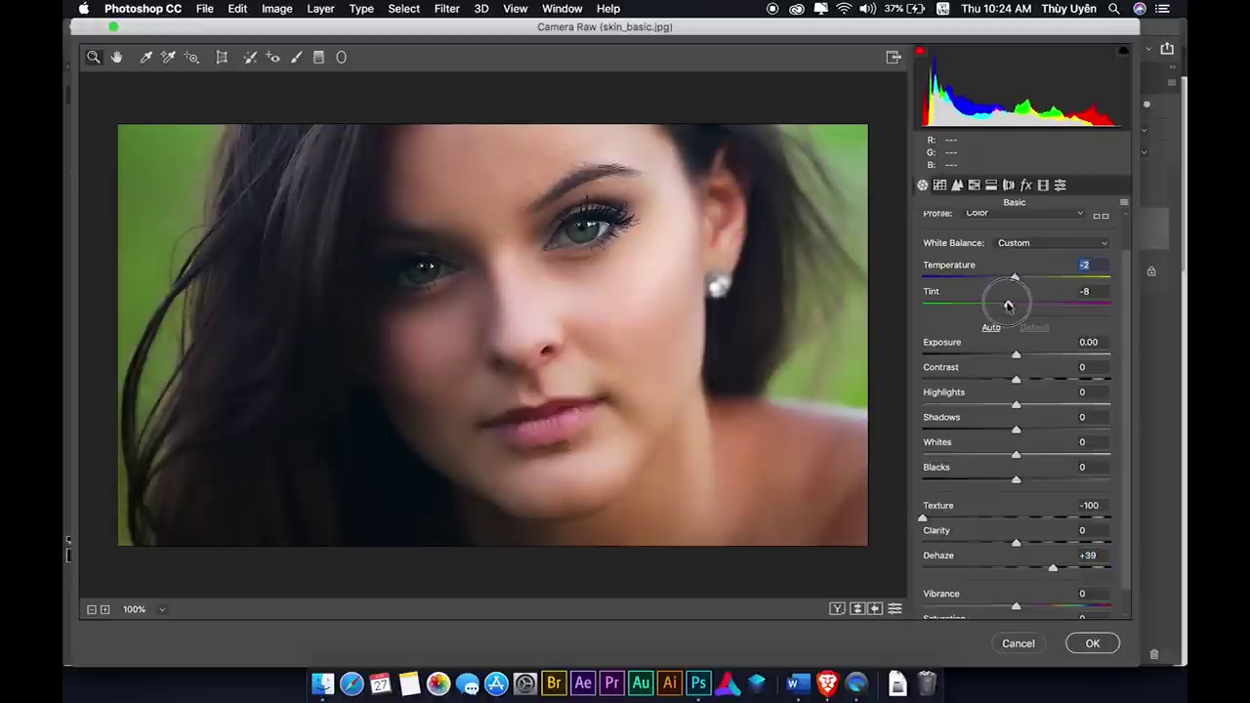
click(974, 185)
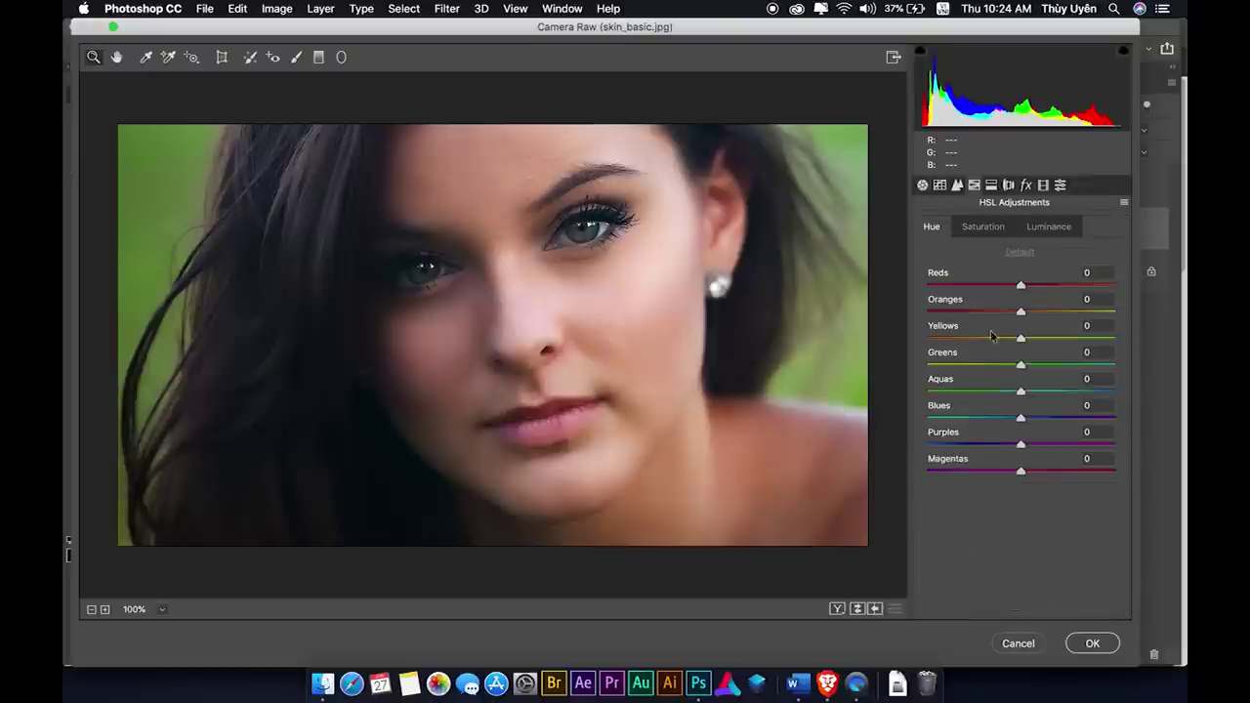
click(984, 228)
mouse_move(1021, 312)
mouse_down()
mouse_move(1006, 312)
mouse_move(1012, 344)
mouse_up()
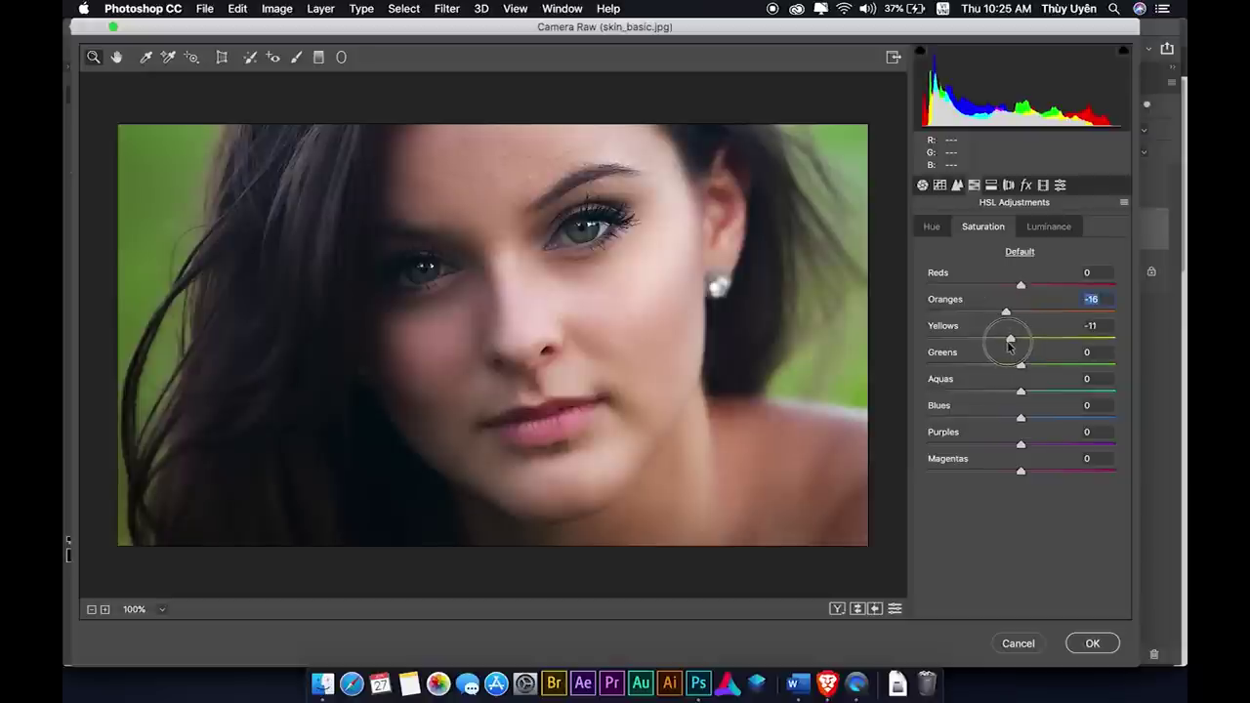
Shift the Yellows hue to -33 and apply the Camera Raw filter to Layer 1.
key(ctrl+alt+shift+h)
drag(1018, 332, 984, 335)
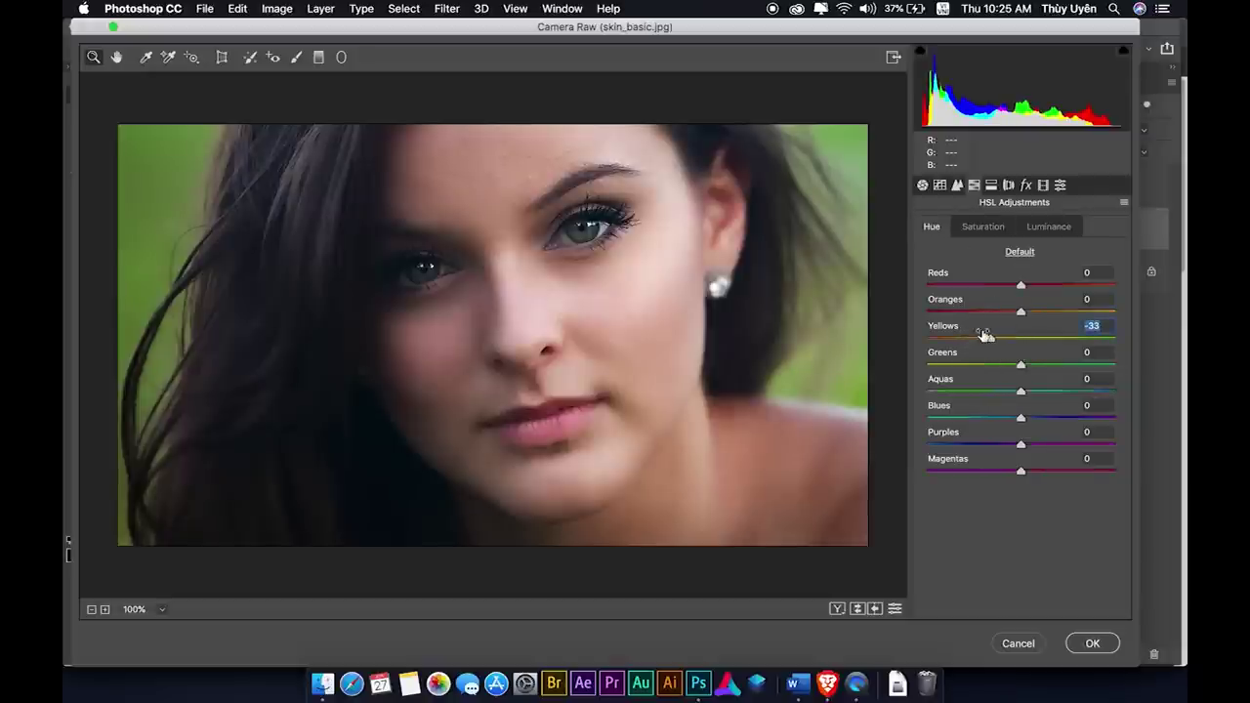
click(922, 185)
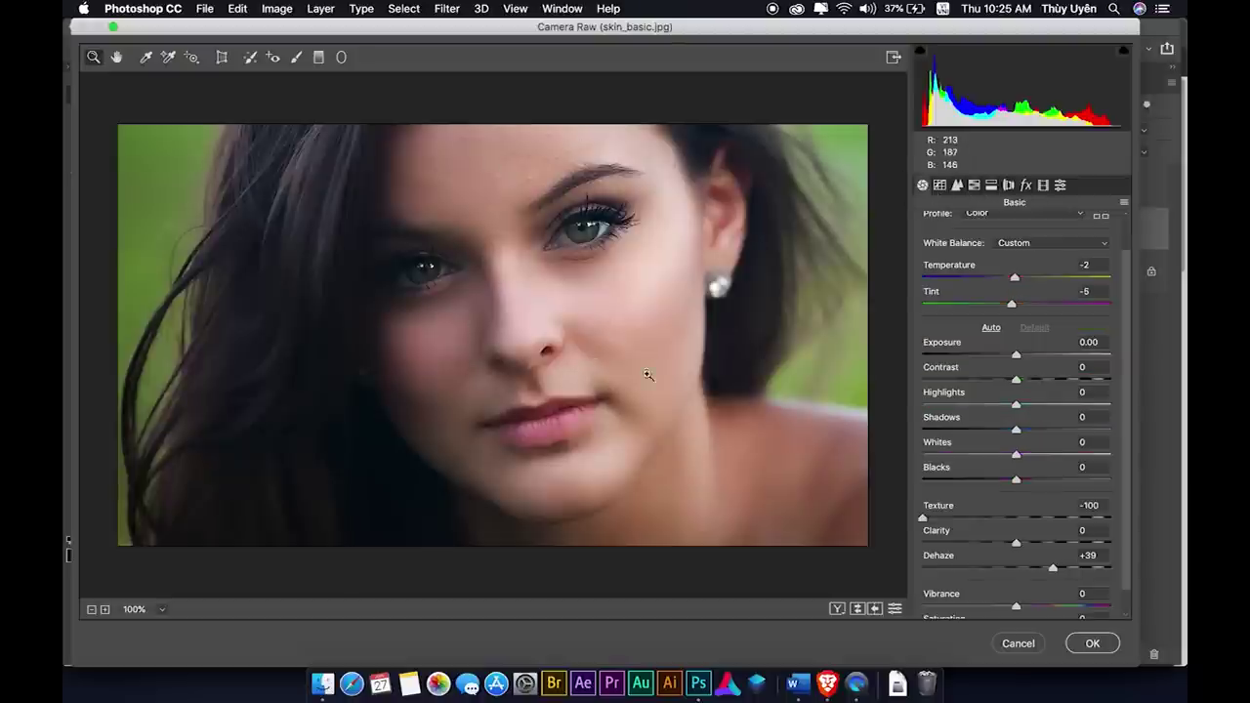
click(1092, 643)
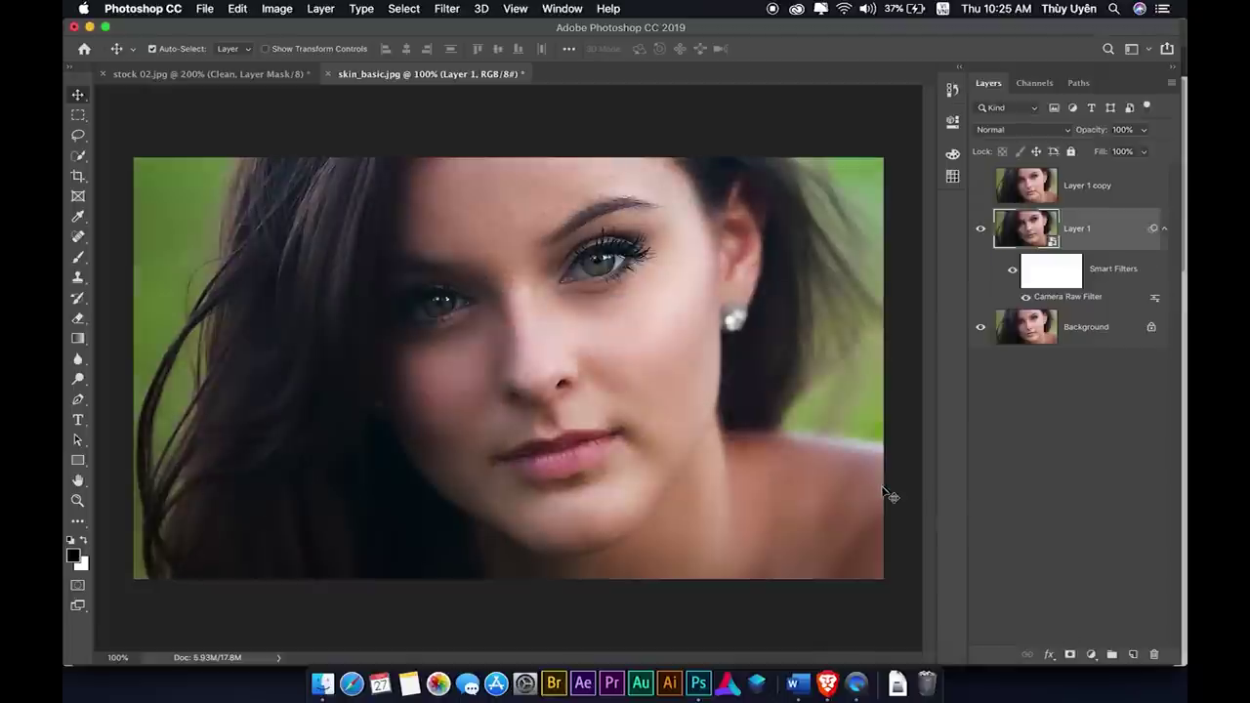
Add a black hide-all mask to Layer 1 and set up a white brush.
click(1164, 231)
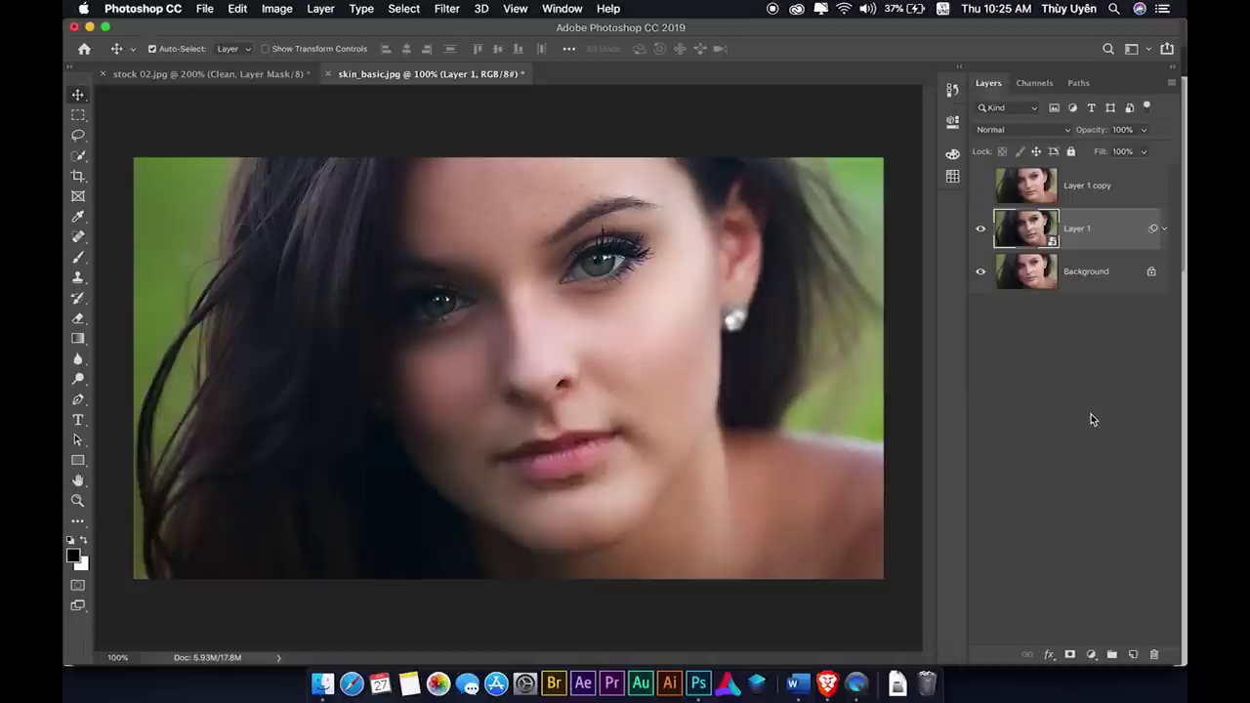
alt+click(1070, 655)
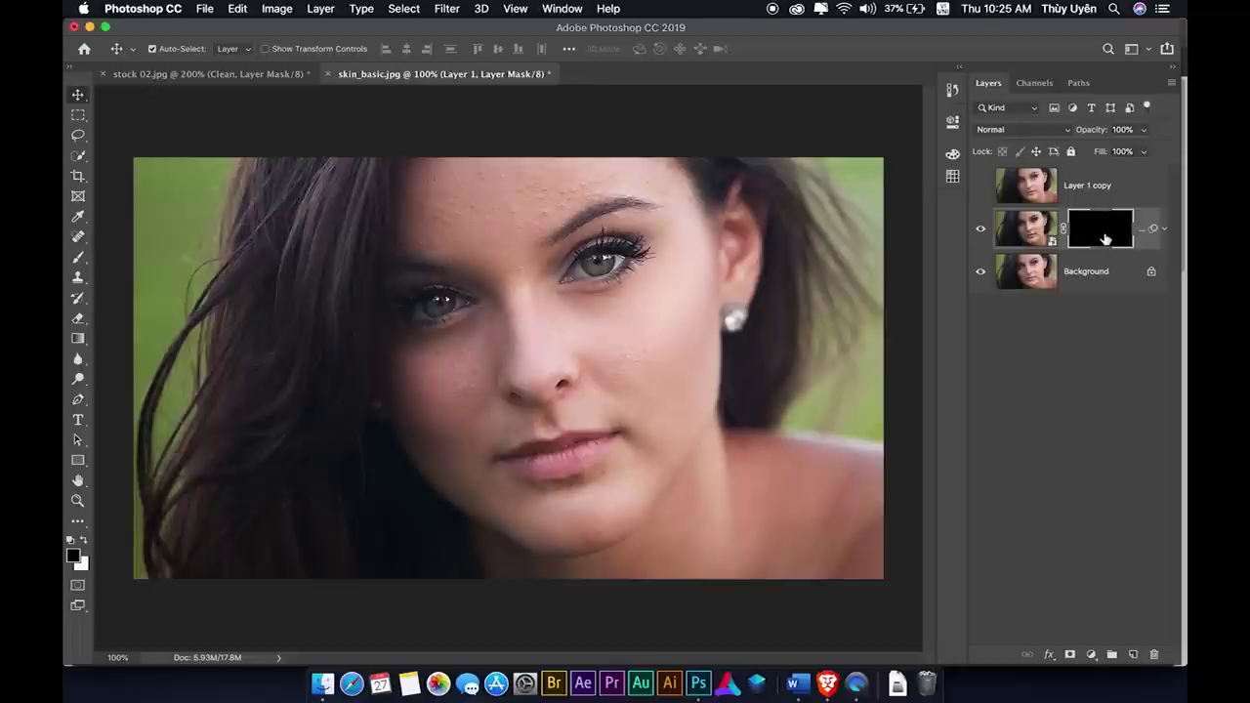
key(b)
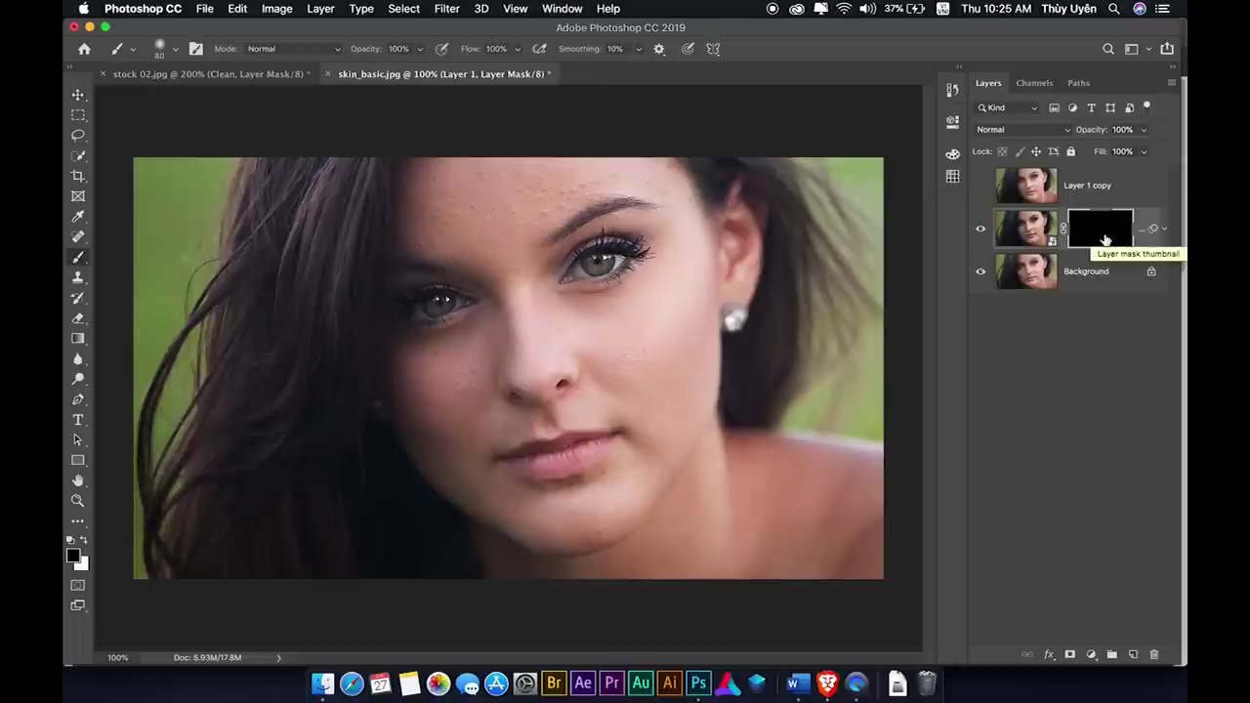
key(x)
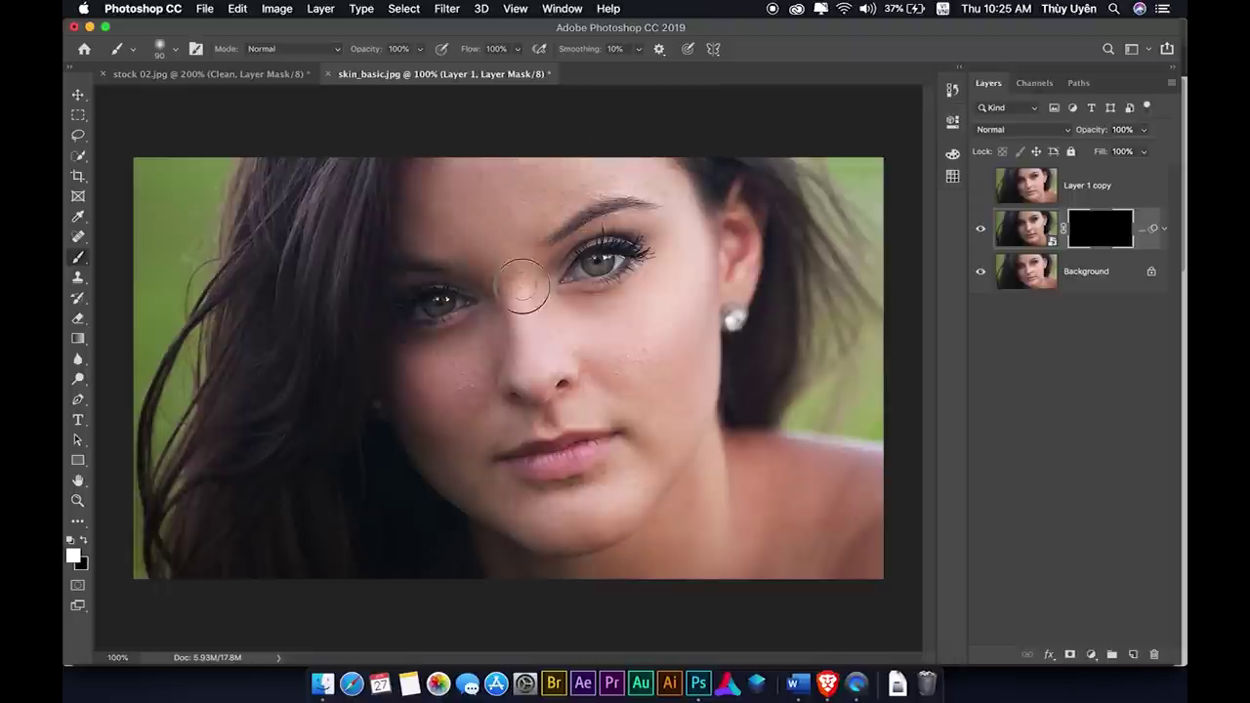
Paint the mask white over cheeks, nose, chin and neck with a 175 brush.
mouse_move(681, 241)
mouse_down()
mouse_move(670, 343)
mouse_move(538, 315)
mouse_move(536, 371)
mouse_move(627, 367)
mouse_up()
key(bracketright)
key(bracketright)
key(bracketright)
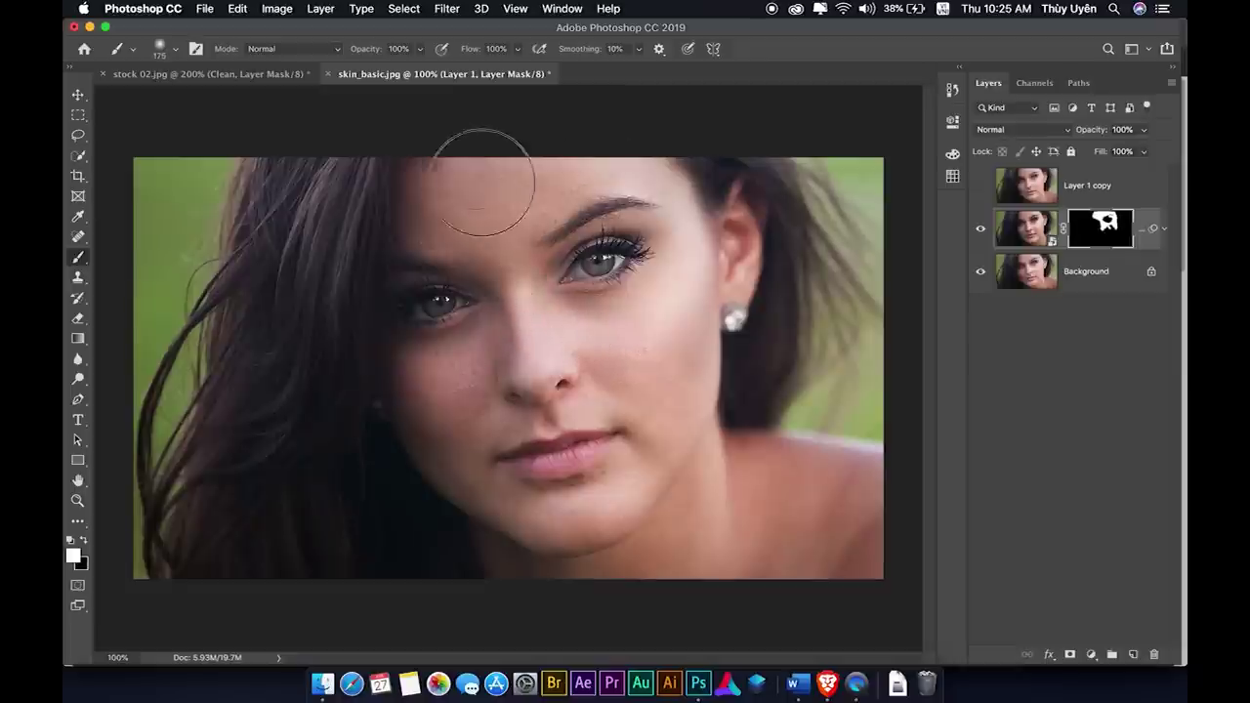
drag(468, 347, 427, 378)
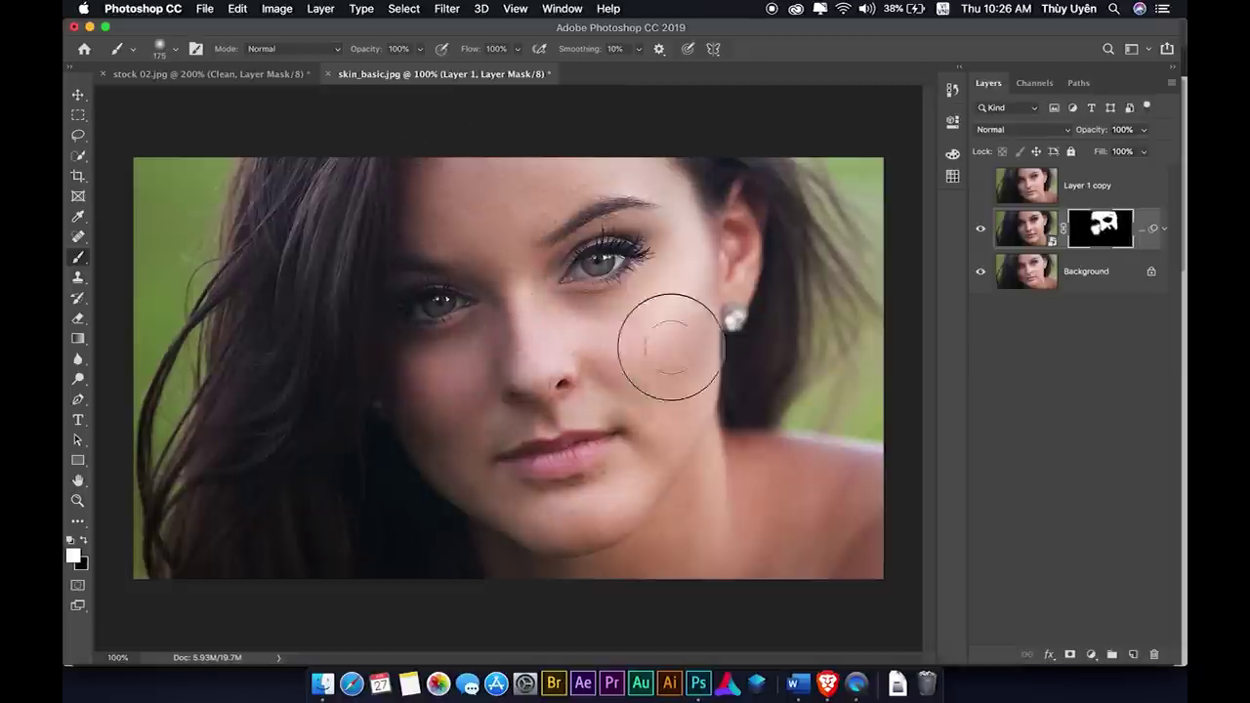
mouse_move(576, 552)
mouse_down()
mouse_move(698, 447)
mouse_move(753, 502)
mouse_move(759, 550)
mouse_up()
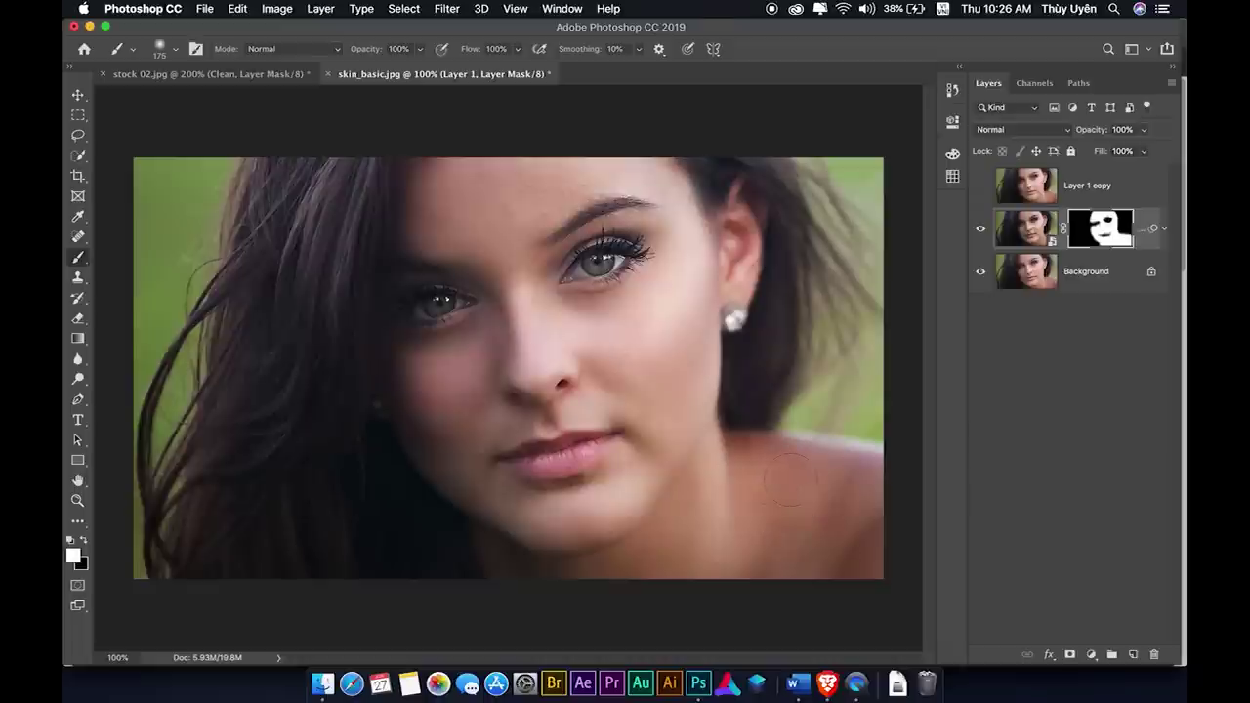
Add a new empty Layer 2 above the masked Layer 1.
key(v)
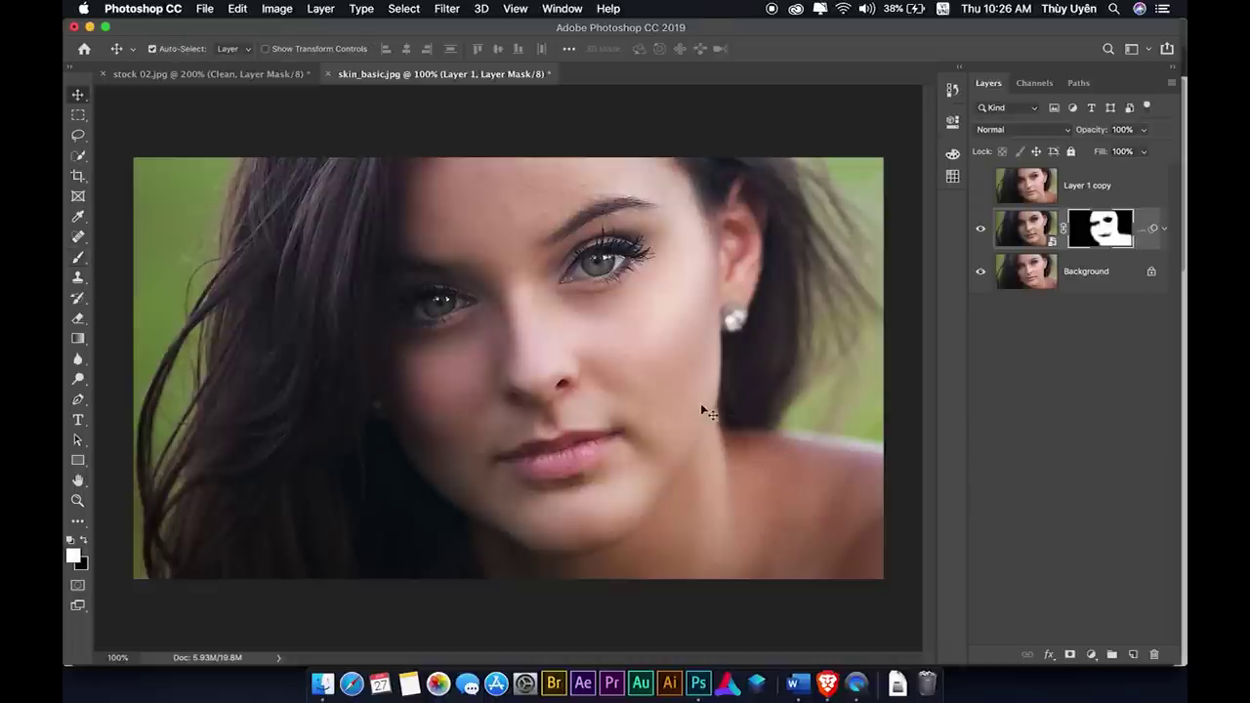
scroll(521, 212, up, 3)
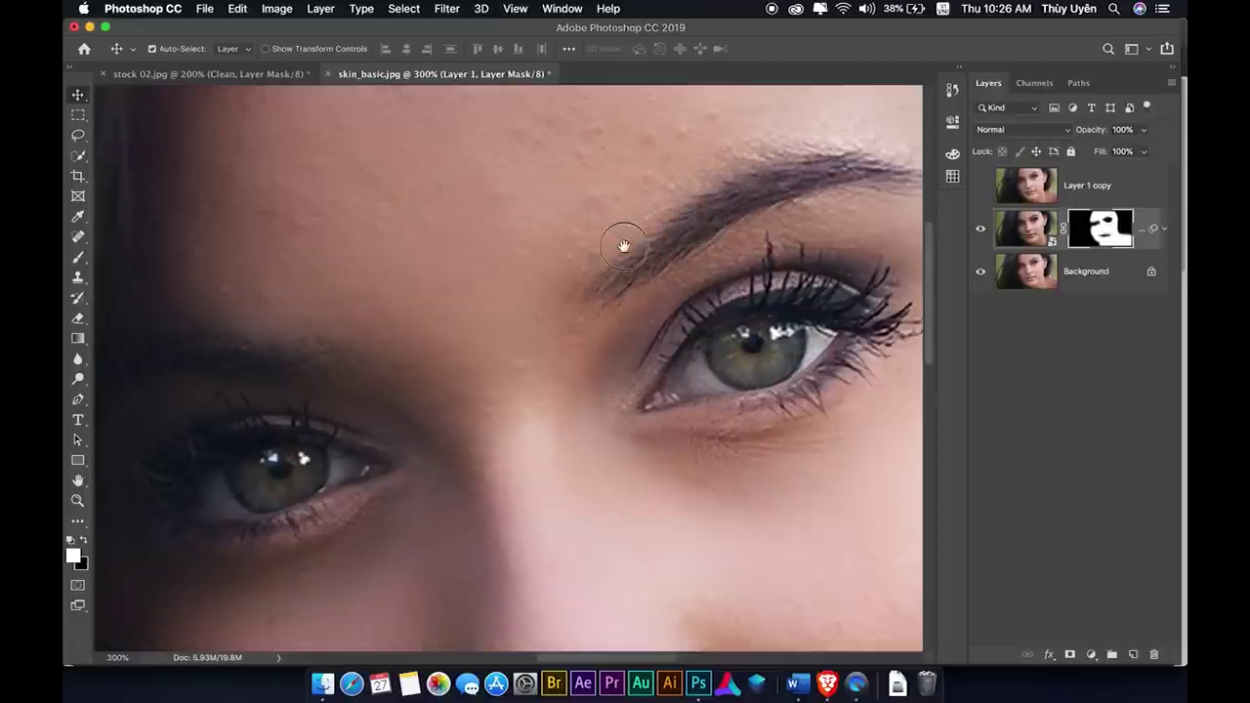
scroll(863, 437, up, 1)
click(1133, 656)
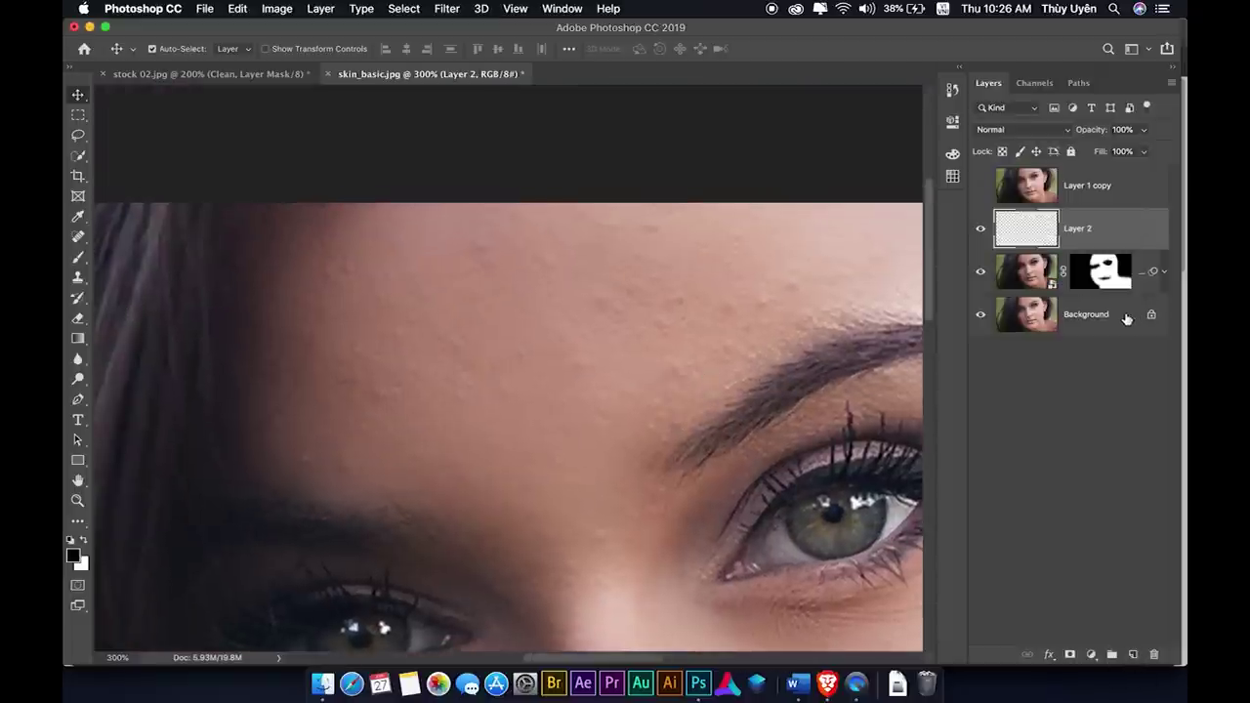
Spot-heal five forehead blemishes, including the dark mole, onto Layer 2.
click(76, 238)
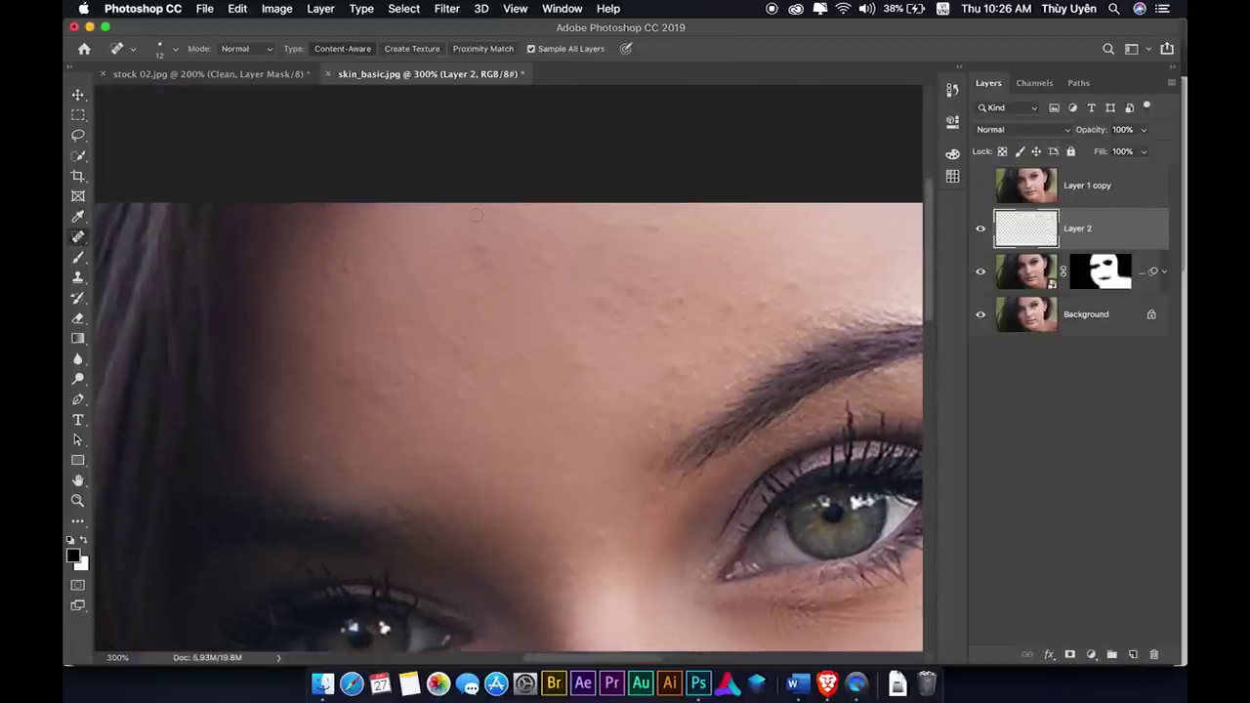
click(604, 296)
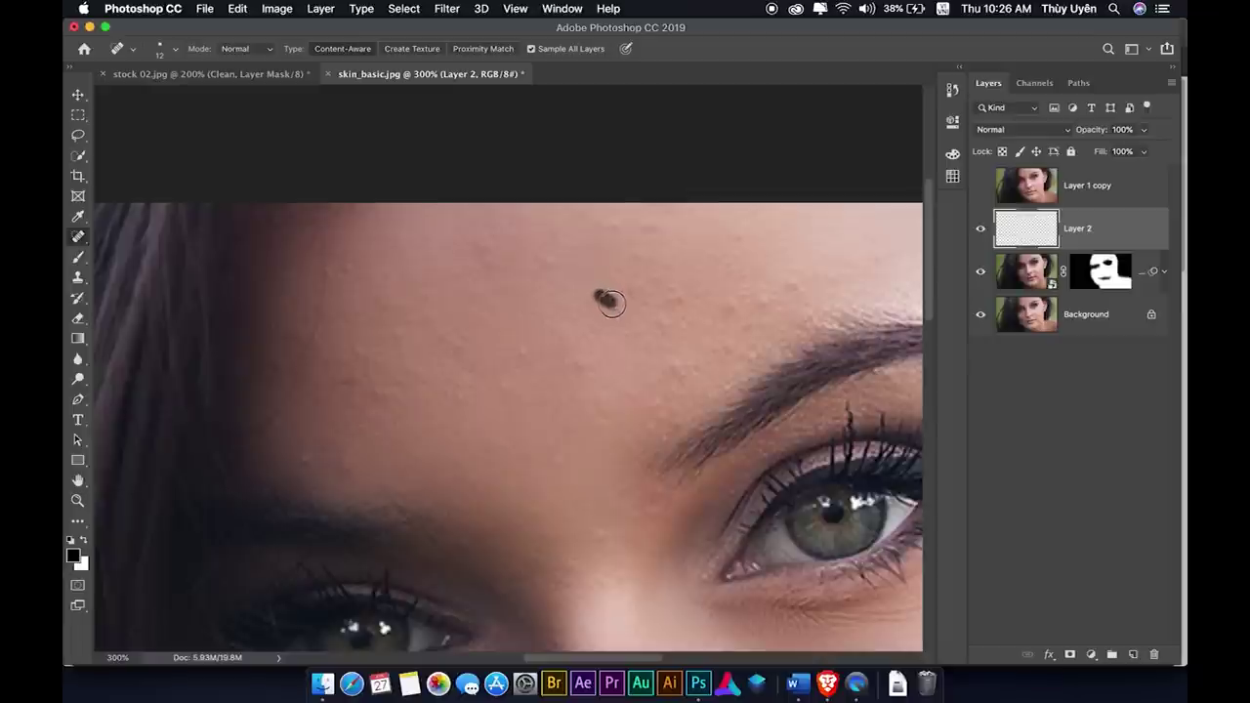
click(730, 306)
click(745, 330)
click(543, 261)
click(346, 464)
View the portrait at 100% and make Layer 1 copy visible again.
key(super+minus)
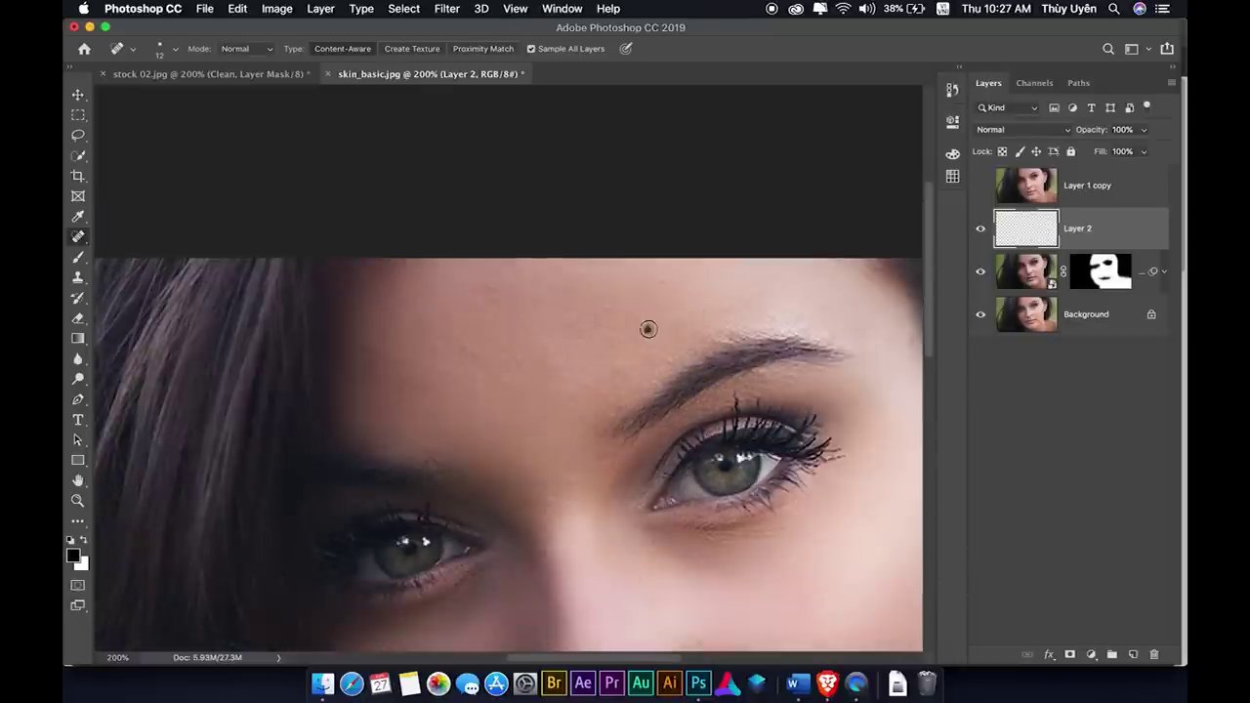
scroll(676, 283, down, 3)
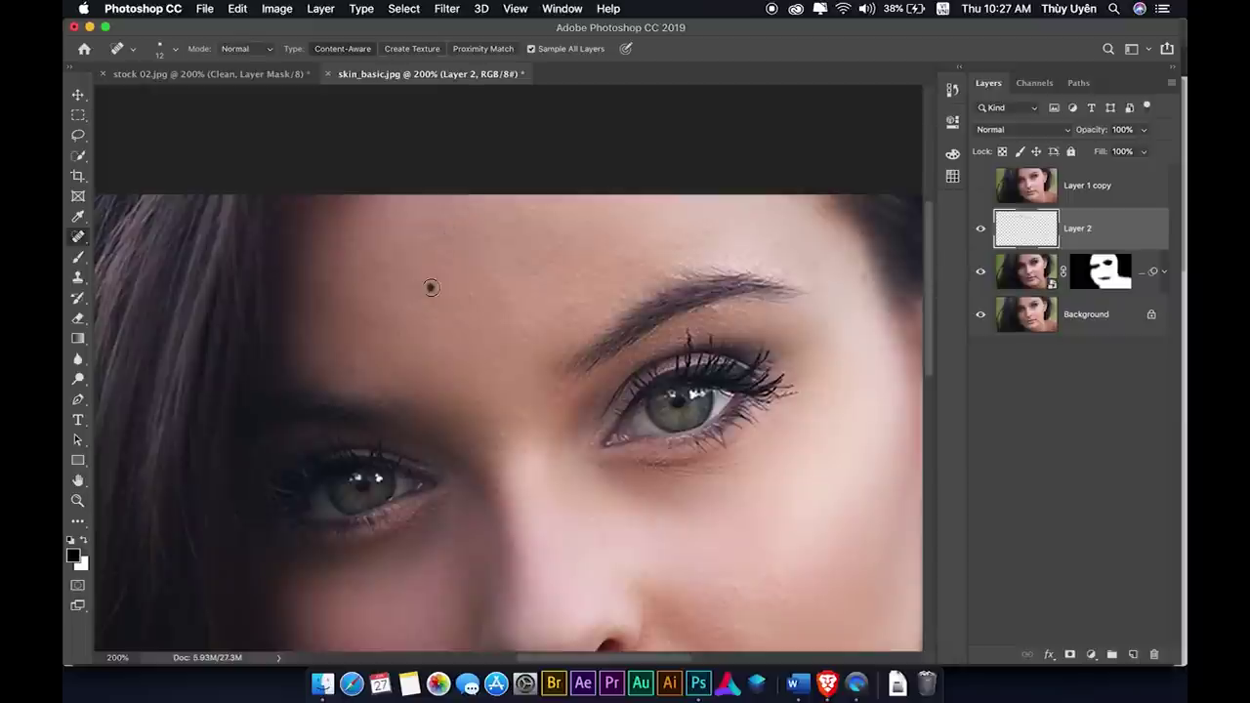
key(super+minus)
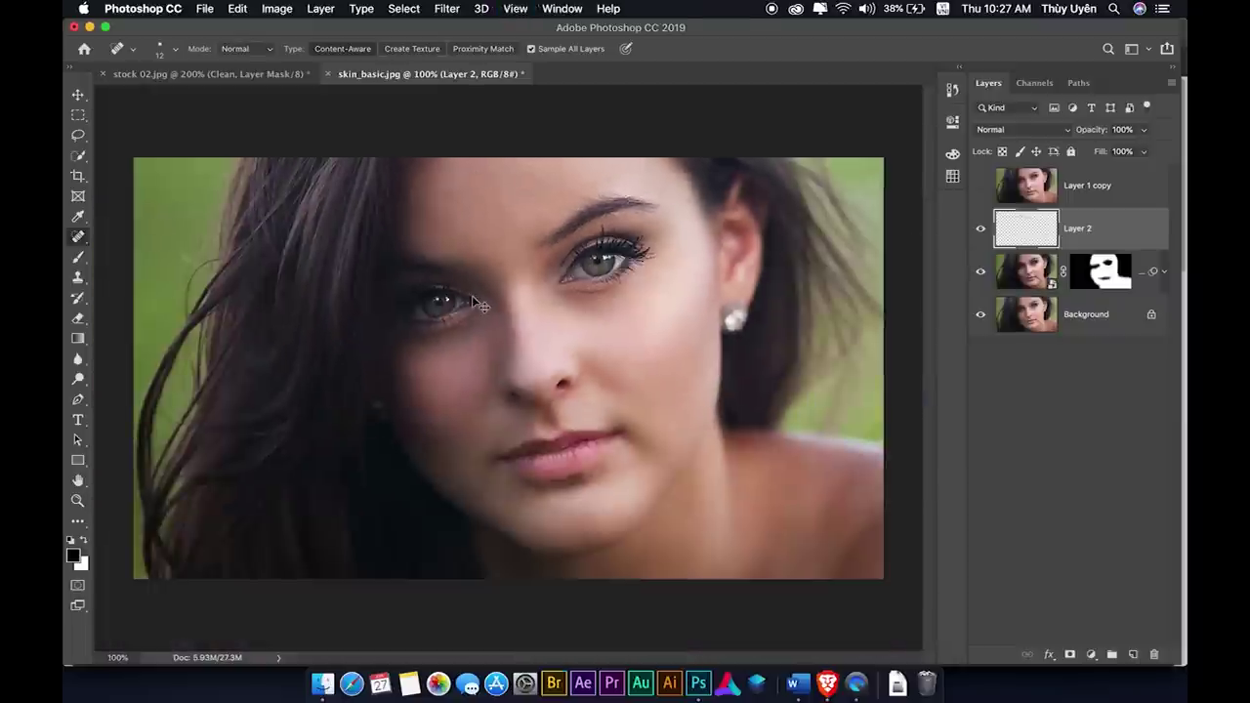
key(super+minus)
key(v)
key(super+1)
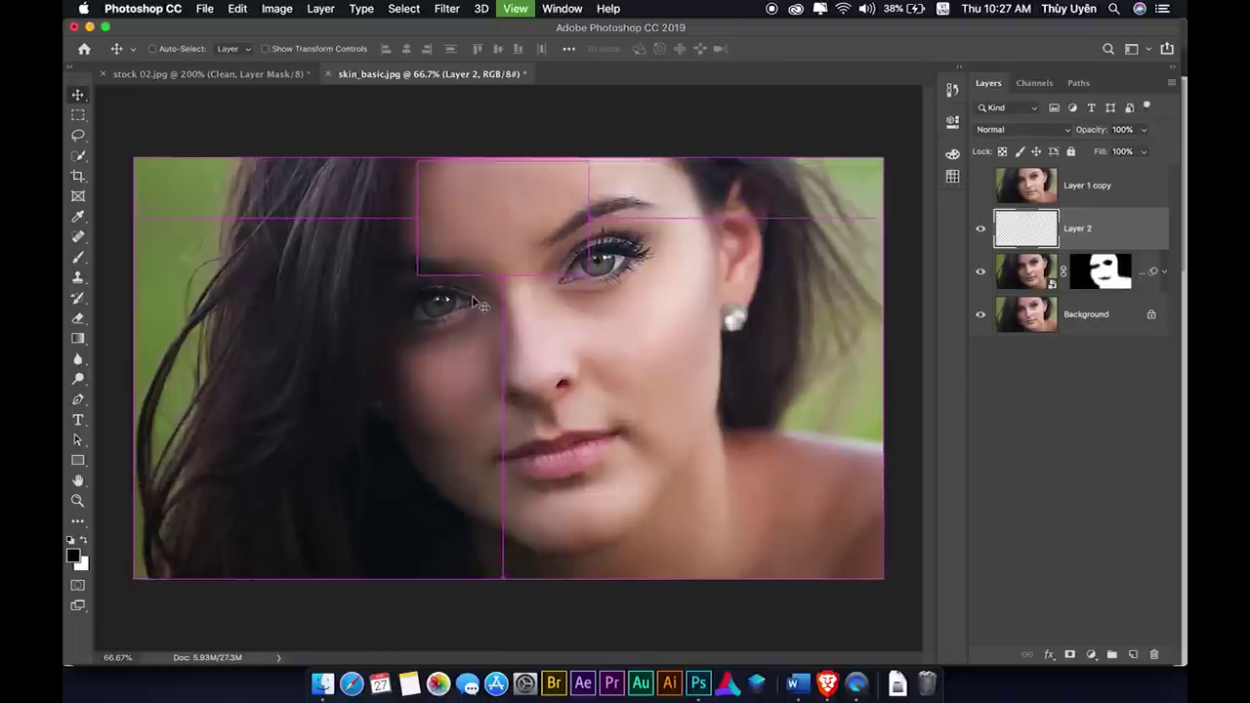
click(981, 193)
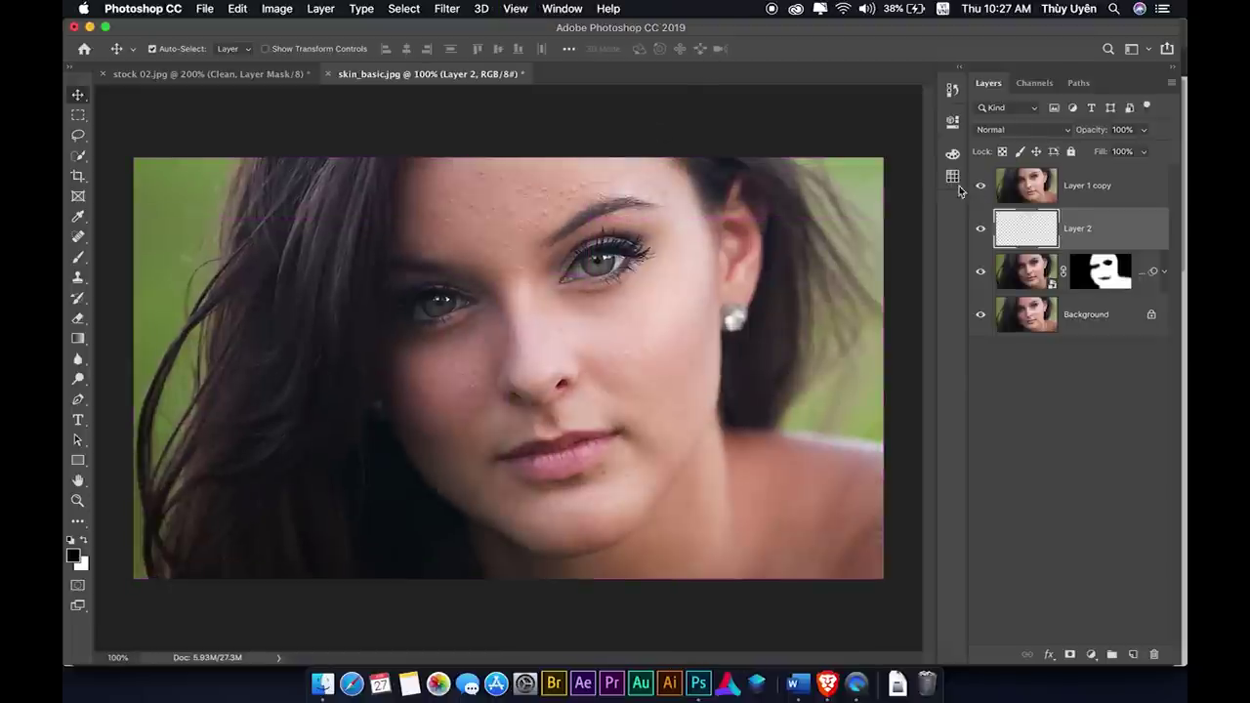
Convert Layer 1 copy to a Smart Object and open the Camera Raw Filter on it.
click(1061, 197)
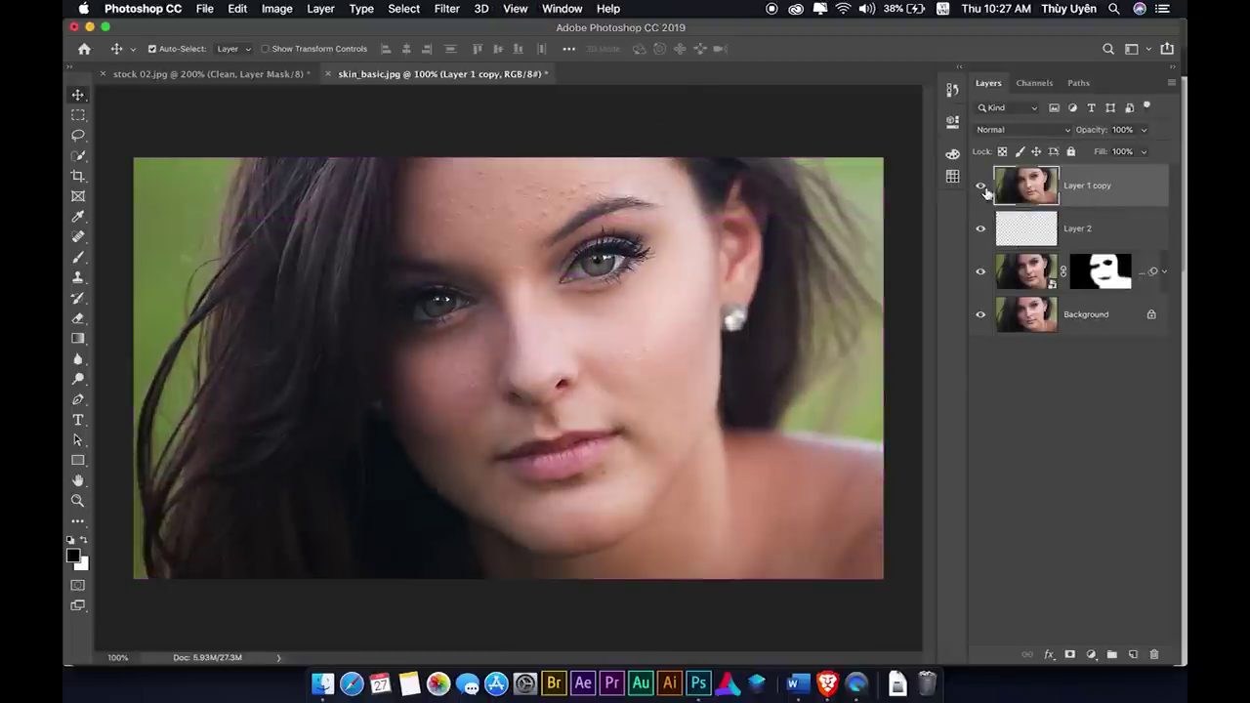
right_click(1123, 190)
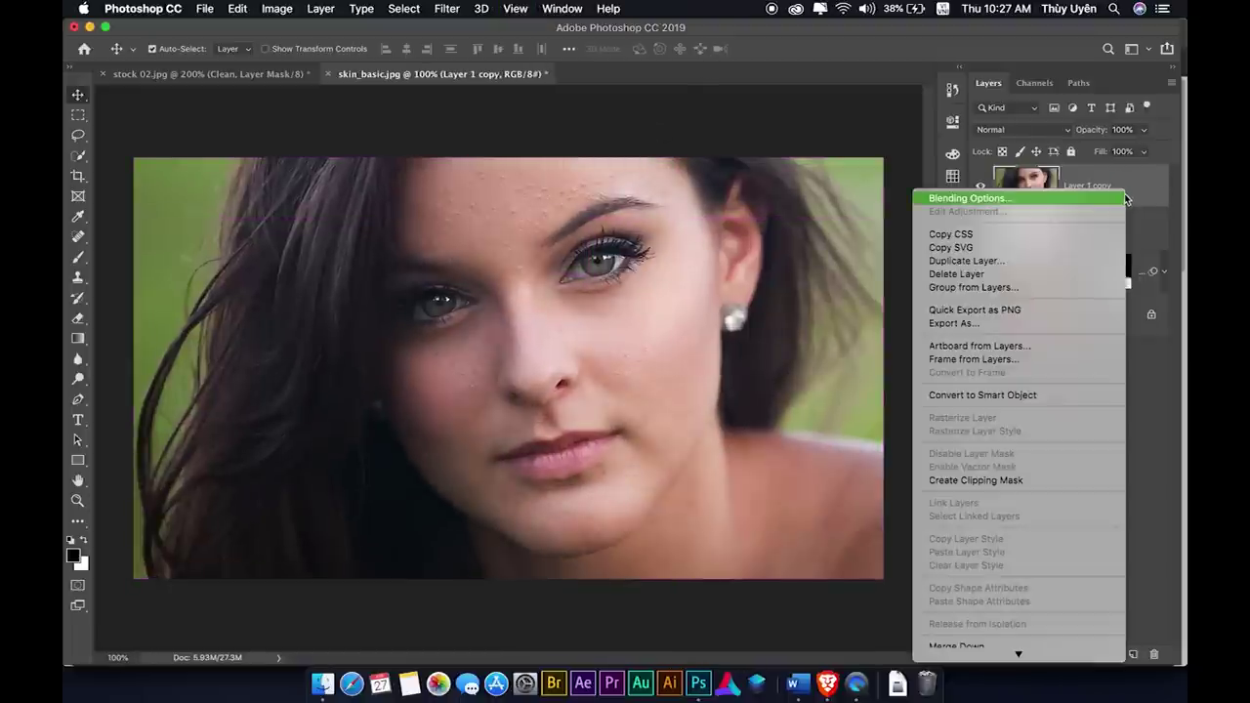
click(980, 395)
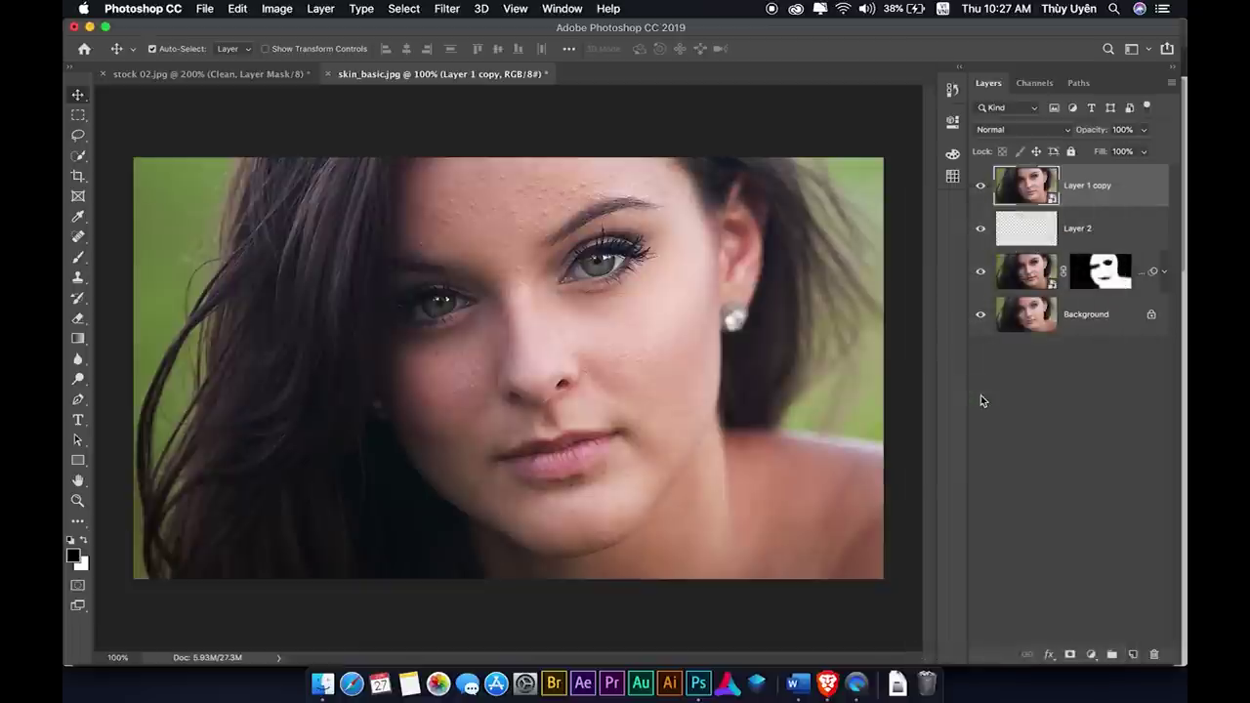
click(437, 9)
click(461, 104)
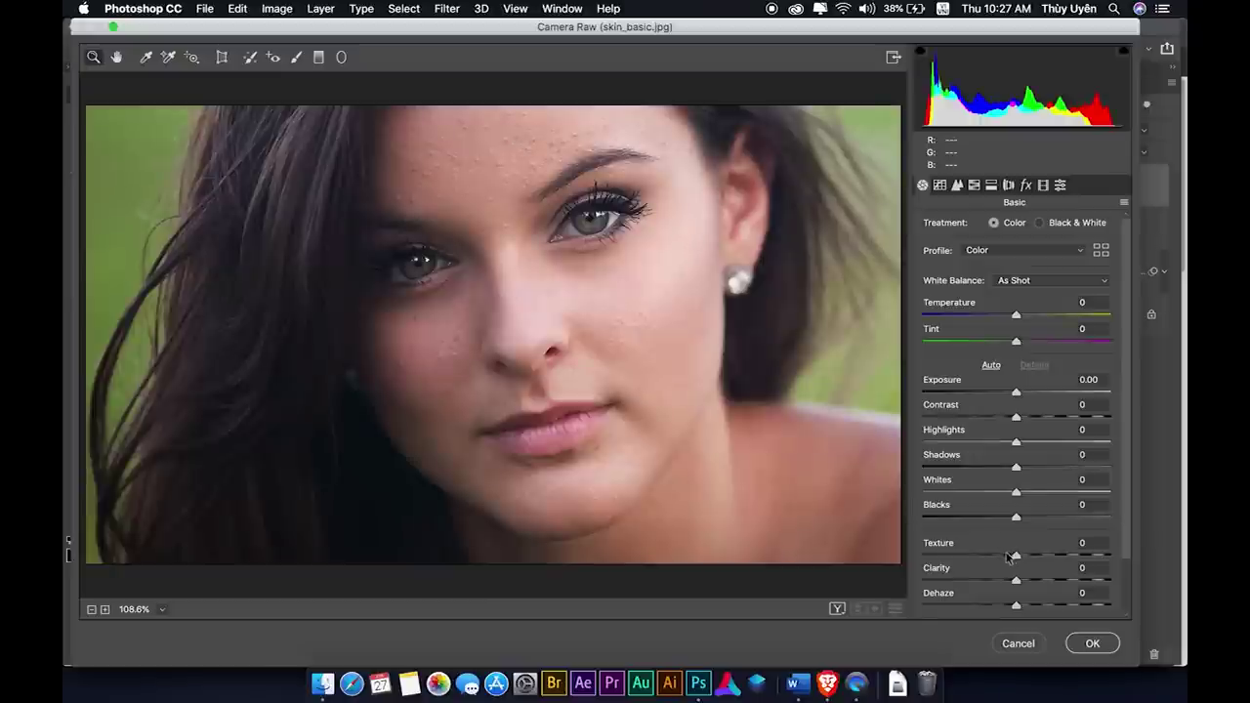
Zoom the preview into the hair at 200% and raise Texture to +100.
click(260, 335)
scroll(437, 254, up, 1)
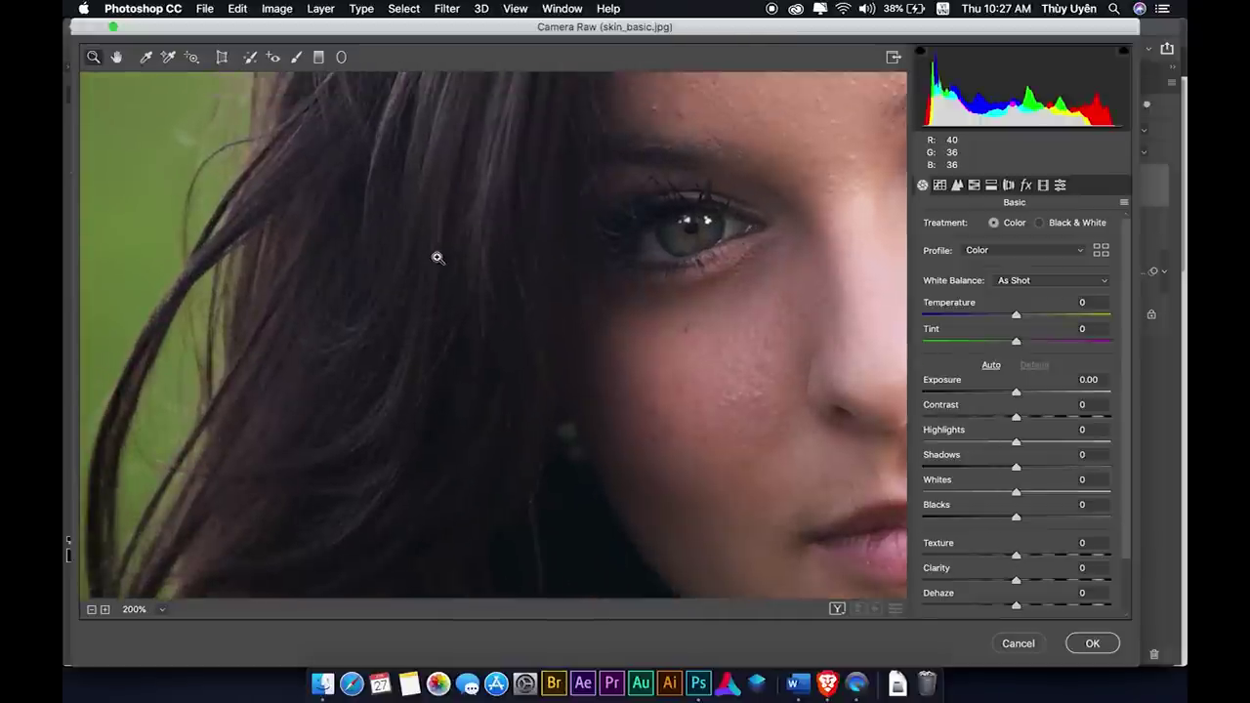
scroll(438, 255, up, 3)
scroll(438, 256, up, 2)
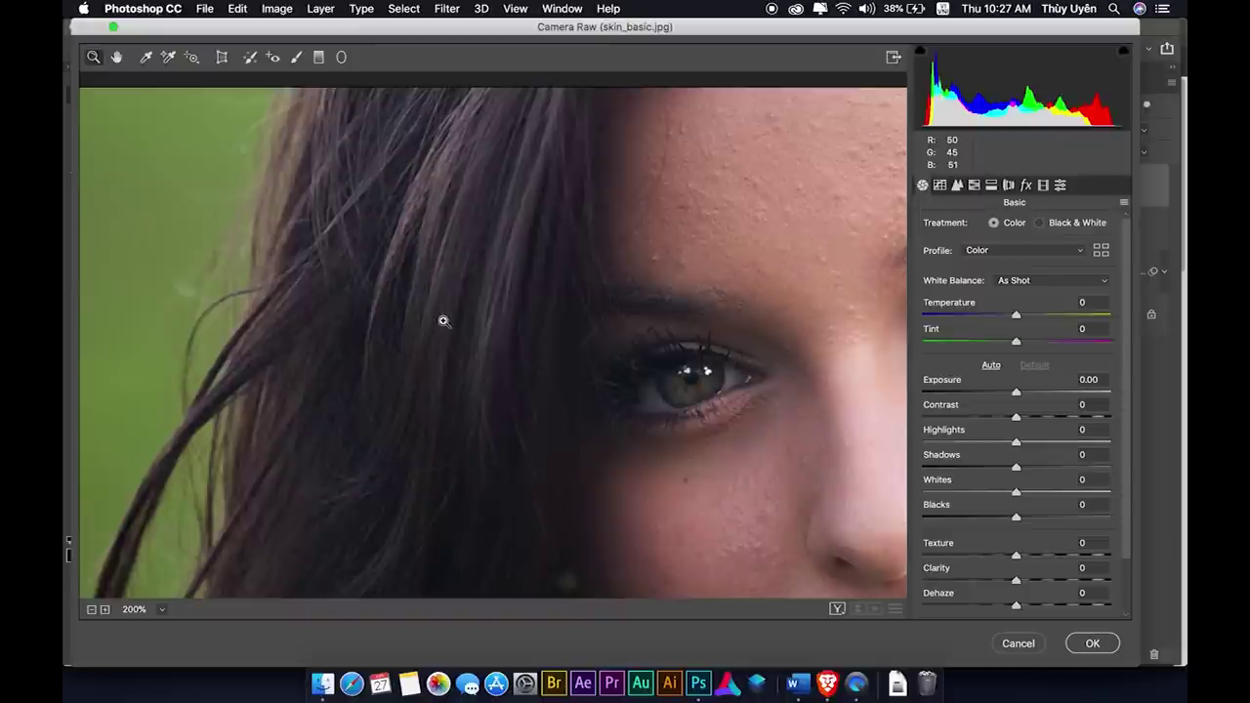
scroll(444, 323, down, 1)
drag(1016, 556, 1094, 557)
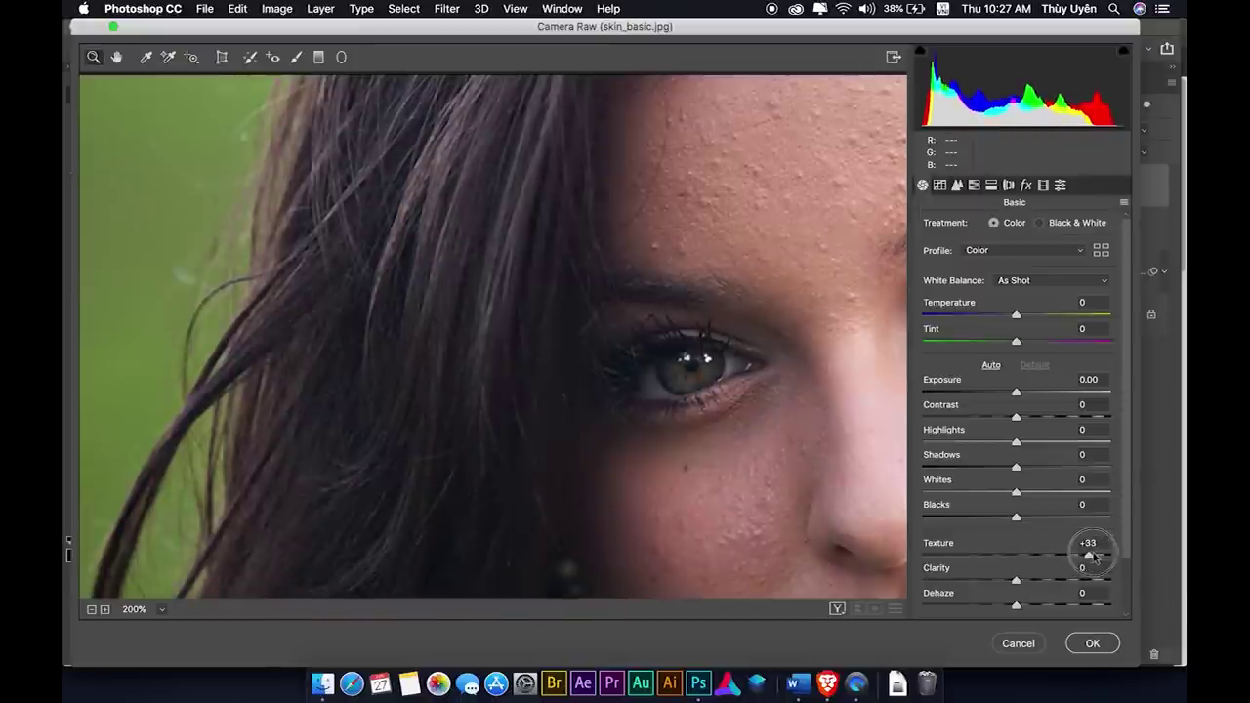
mouse_move(1094, 557)
mouse_down()
mouse_move(1107, 553)
mouse_move(887, 558)
mouse_move(1156, 559)
mouse_up()
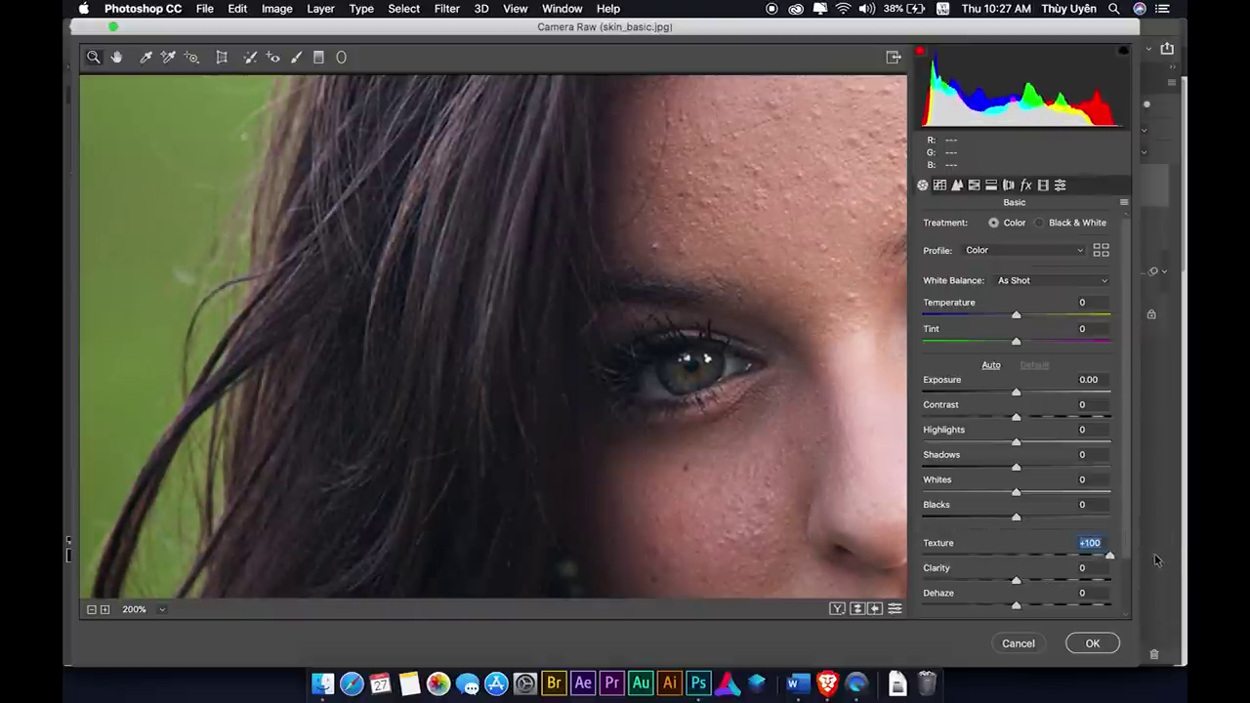
Set Contrast to +11 and Clarity to +7.
scroll(555, 572, down, 5)
scroll(518, 533, down, 2)
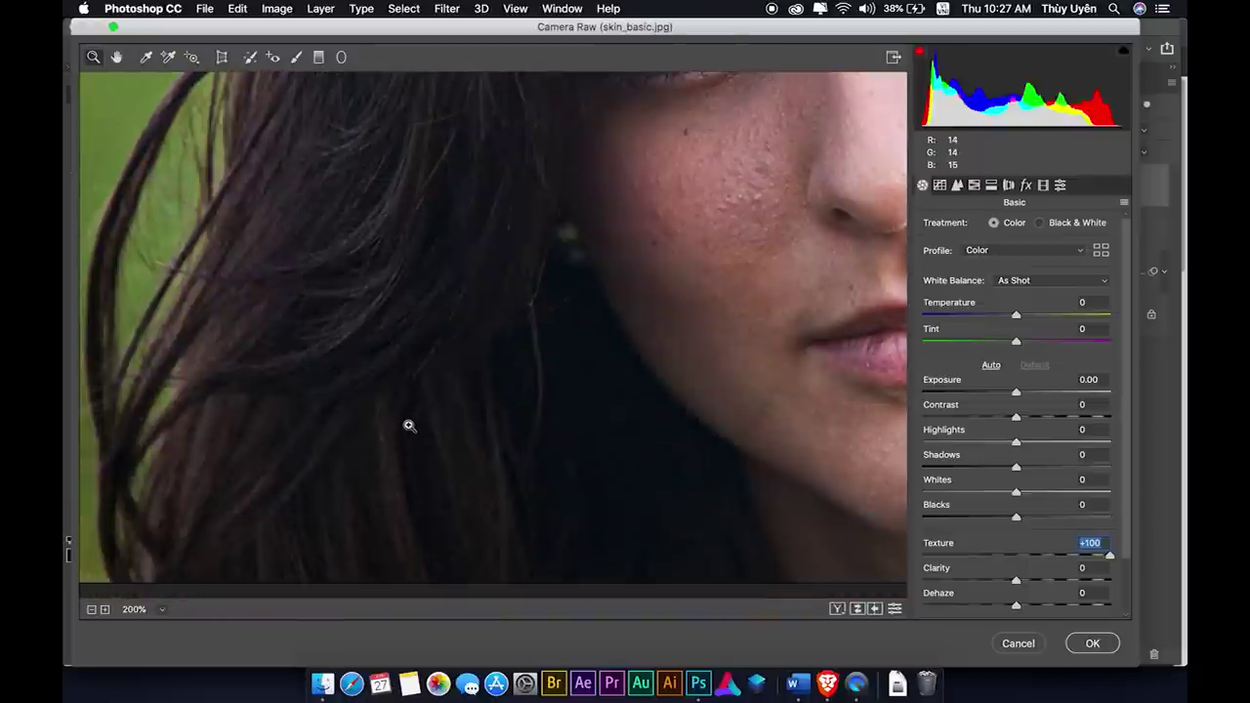
scroll(410, 426, up, 5)
scroll(405, 424, up, 2)
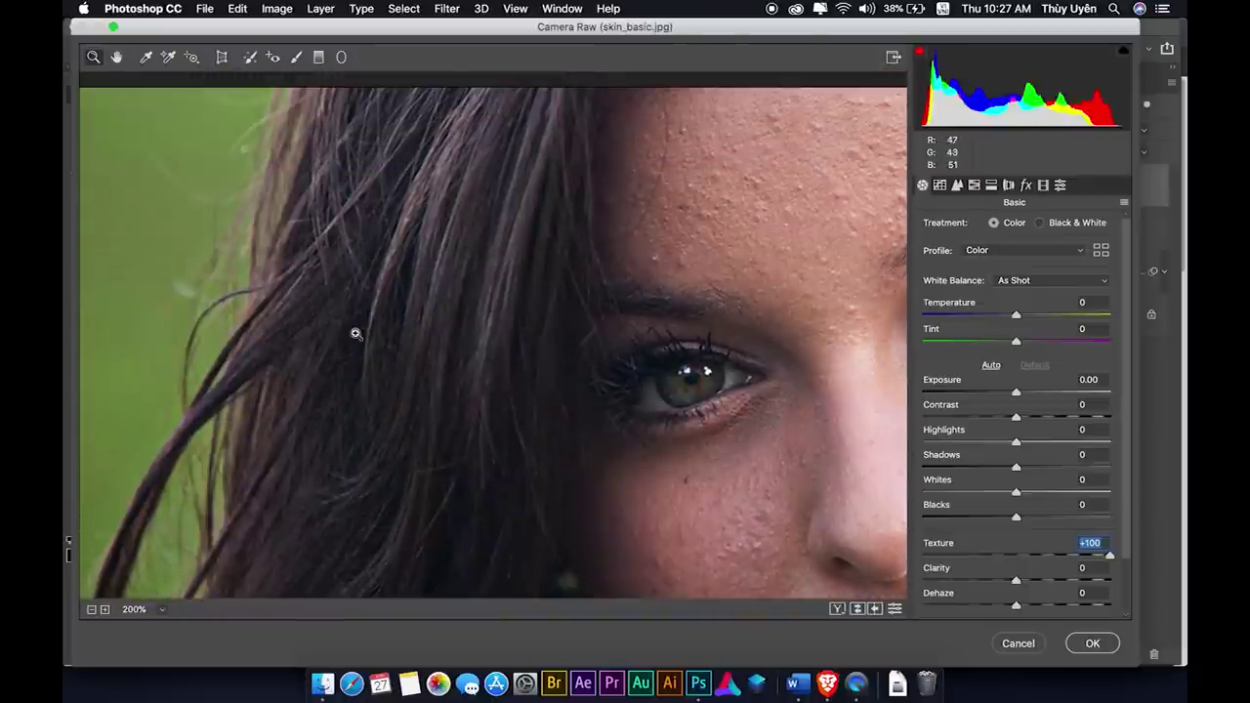
drag(1017, 417, 1027, 422)
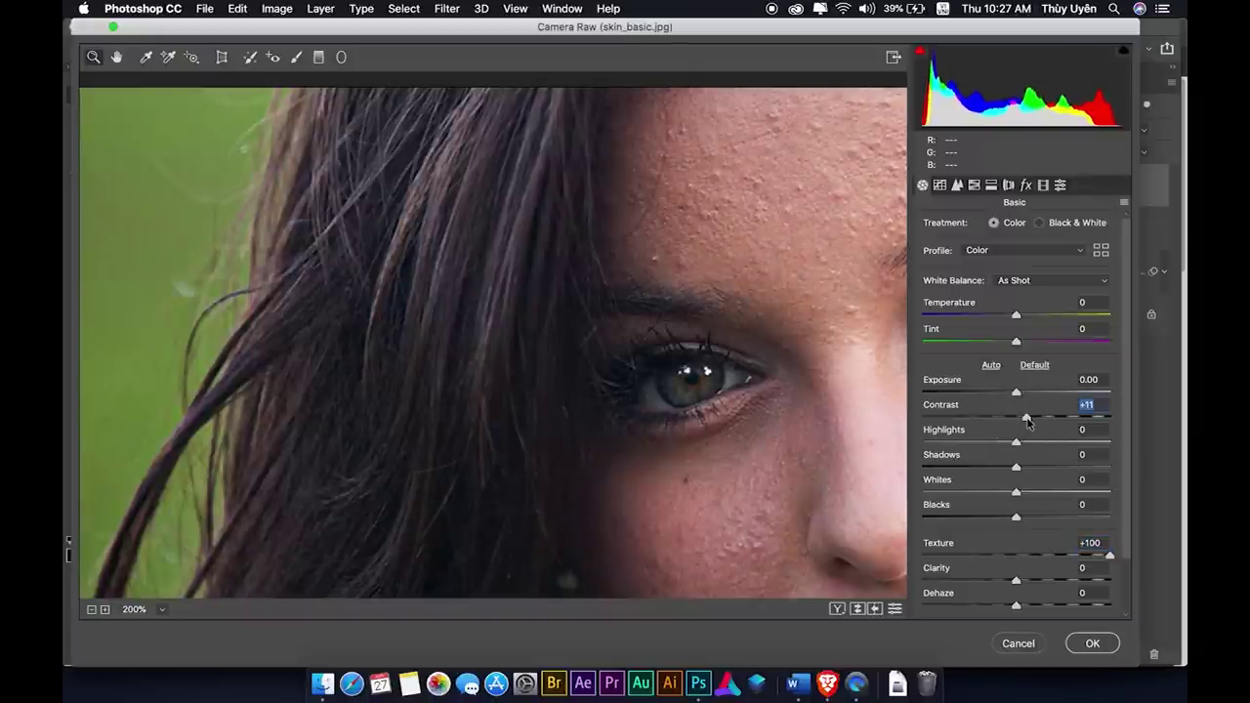
drag(1017, 586, 1025, 586)
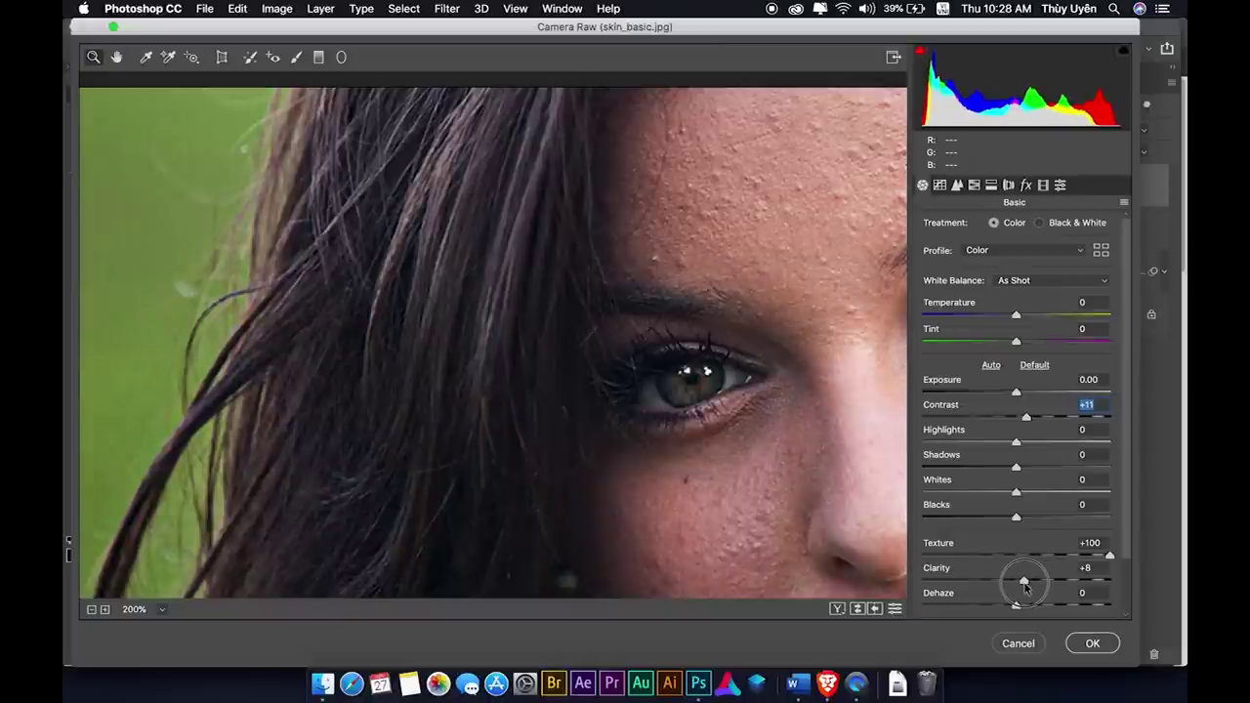
drag(1024, 586, 1023, 583)
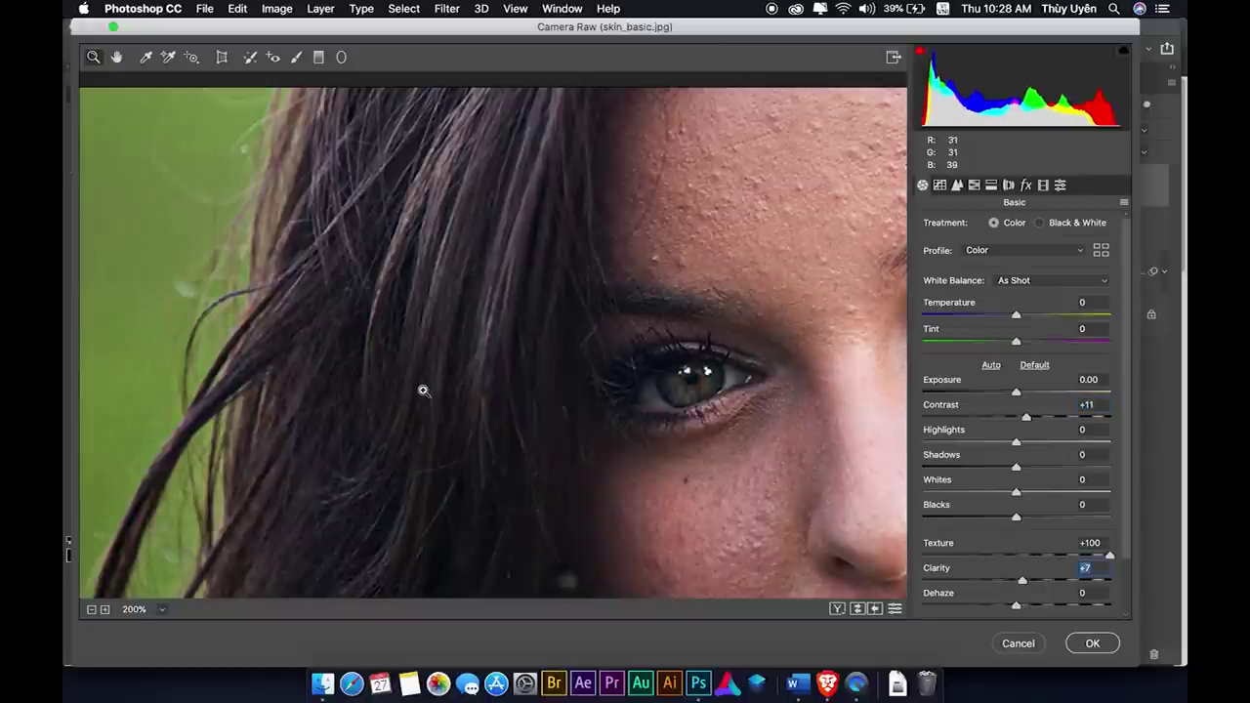
Check the Texture boost and apply the Camera Raw filter to Layer 1 copy.
scroll(423, 391, down, 5)
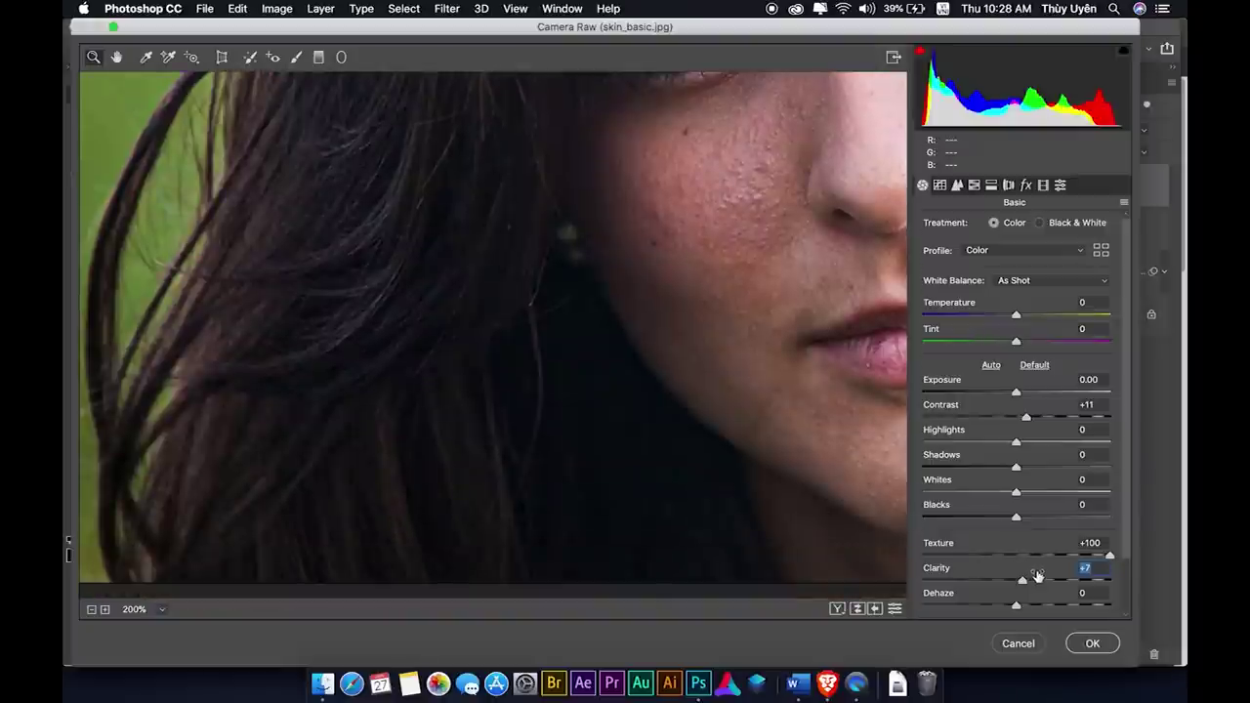
mouse_move(1110, 558)
mouse_down()
mouse_move(996, 559)
mouse_move(1147, 559)
mouse_up()
scroll(716, 390, up, 5)
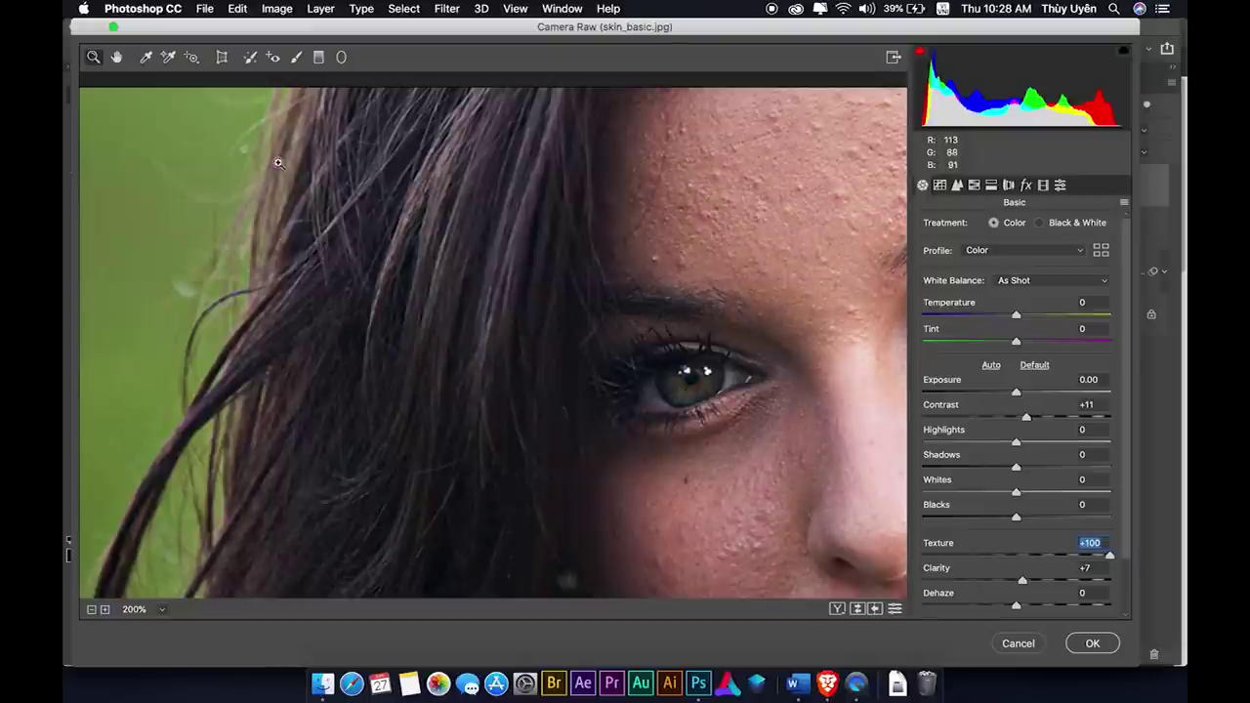
click(1099, 647)
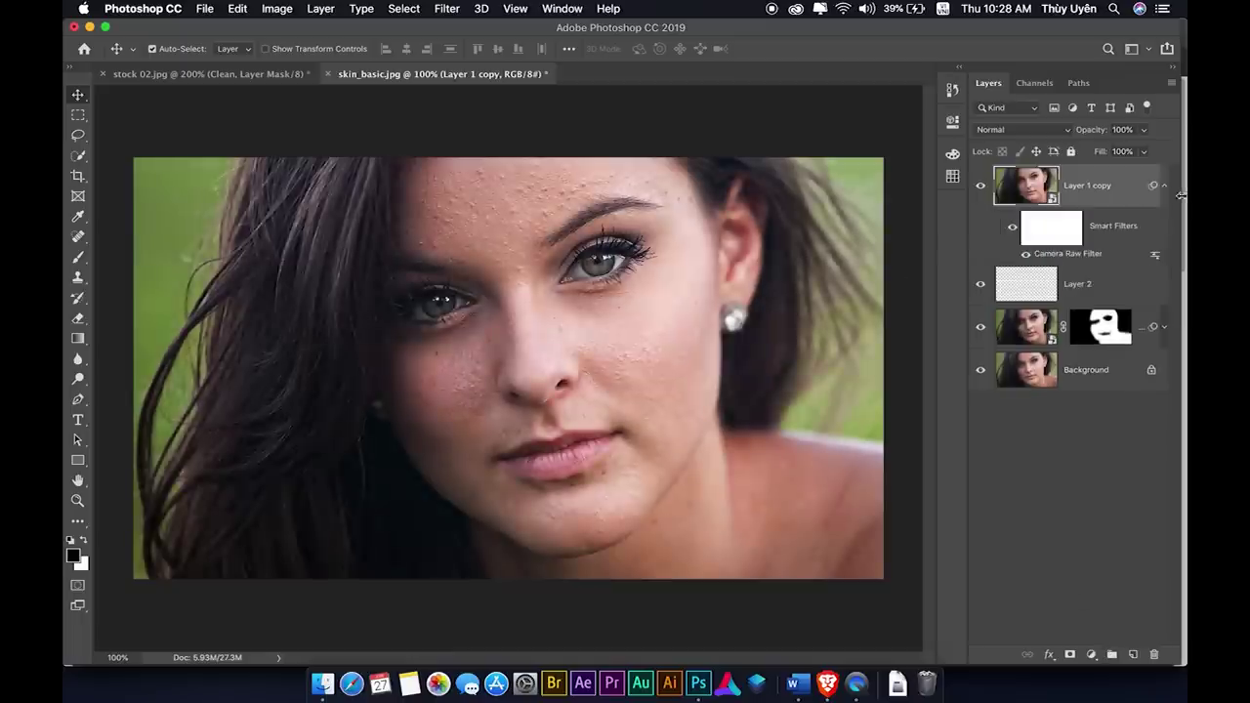
Rename Layer 1 copy to 'Hair' and give it a black hide-all mask.
click(1166, 185)
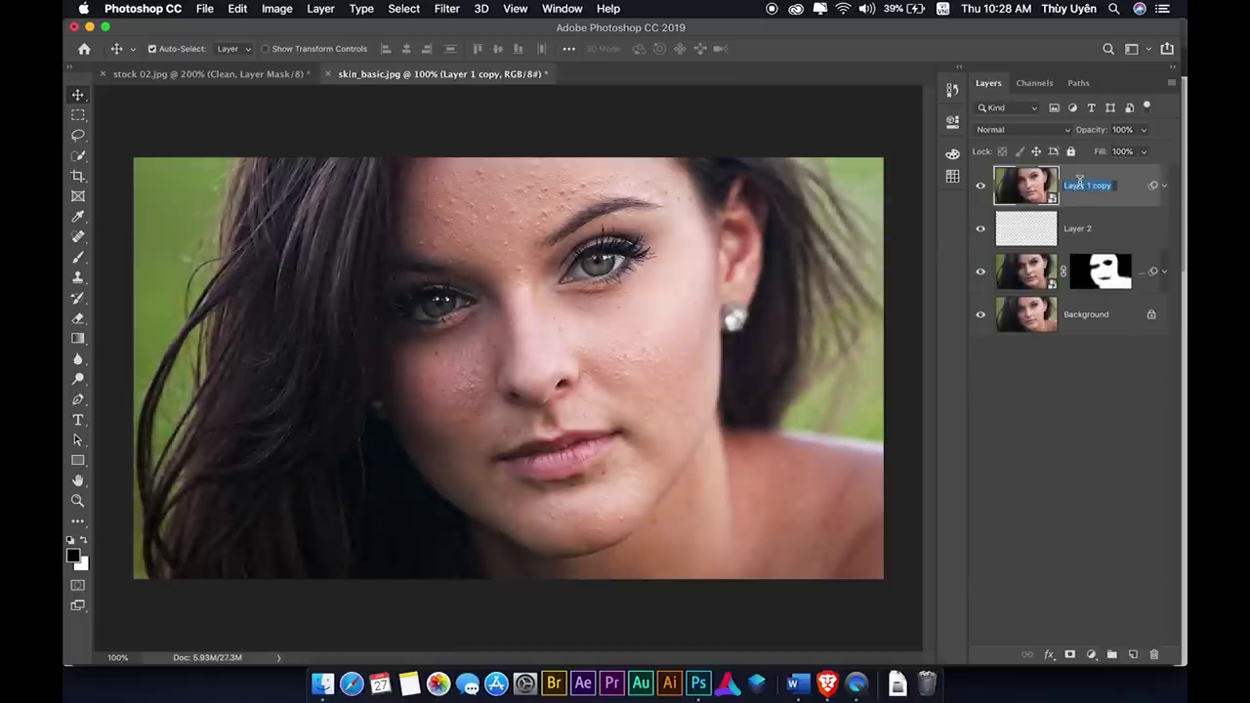
text(Hair)
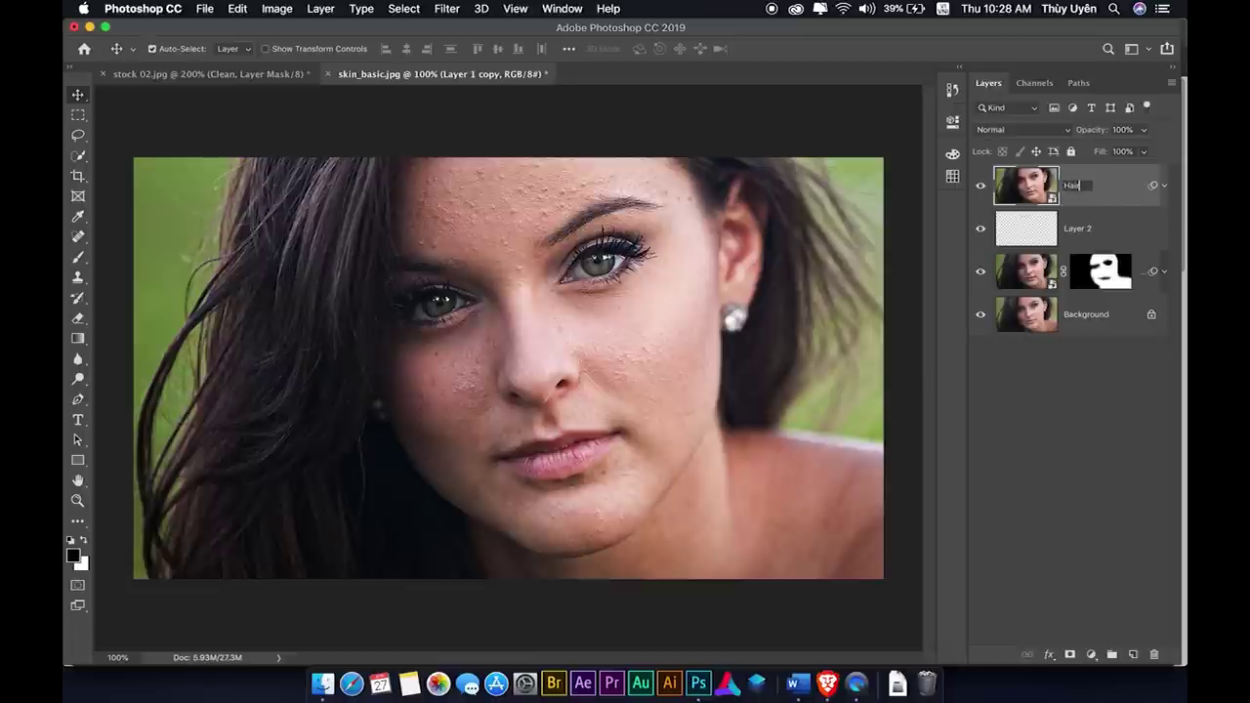
key(Return)
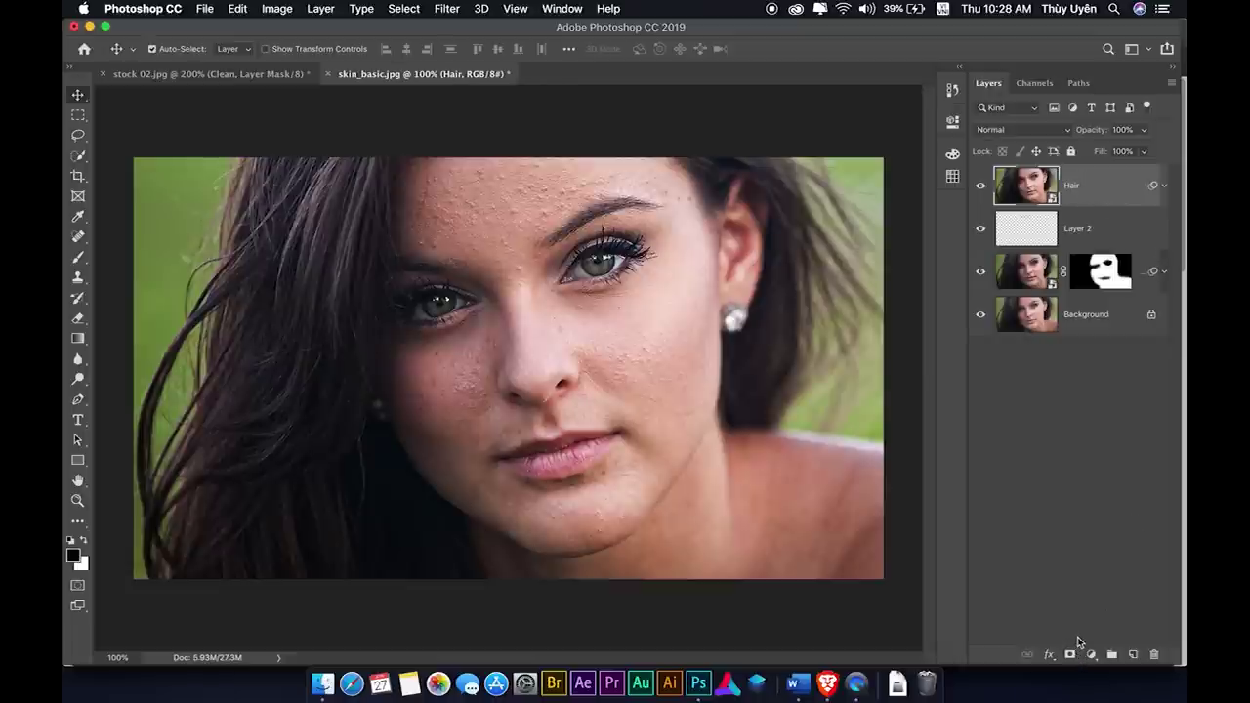
alt+click(1070, 655)
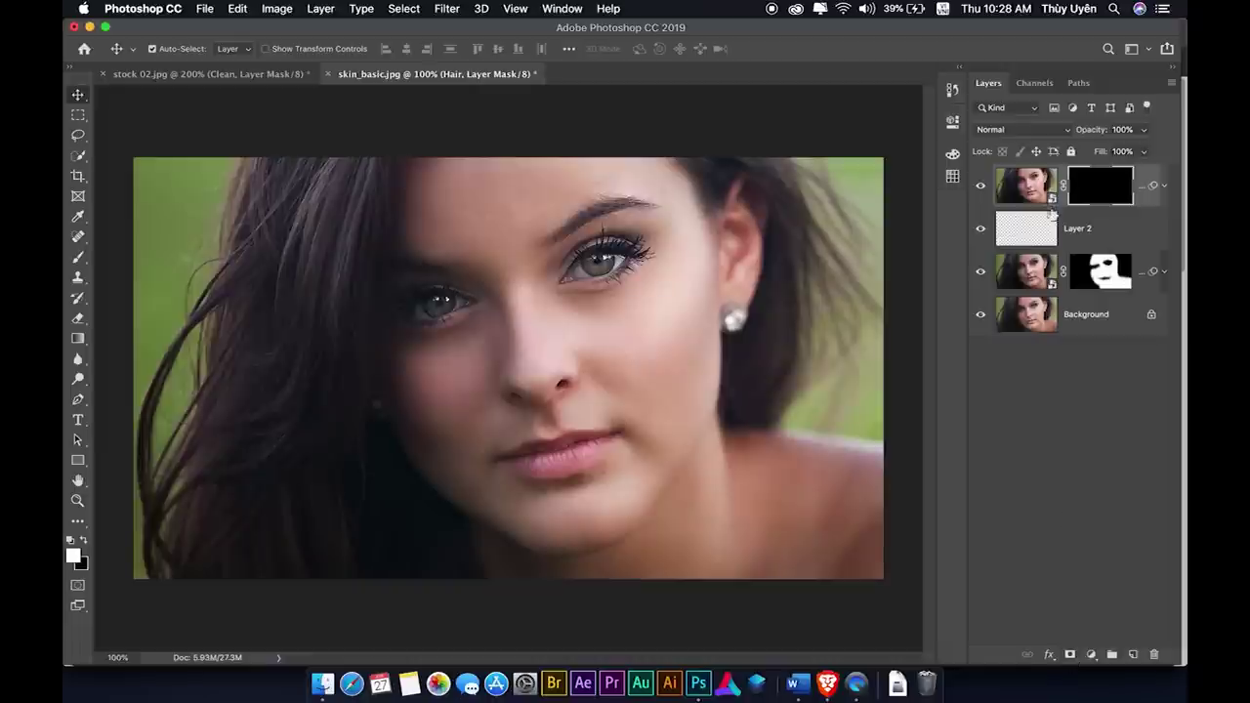
Paint the Hair mask white over the hair on the upper left and right.
key(b)
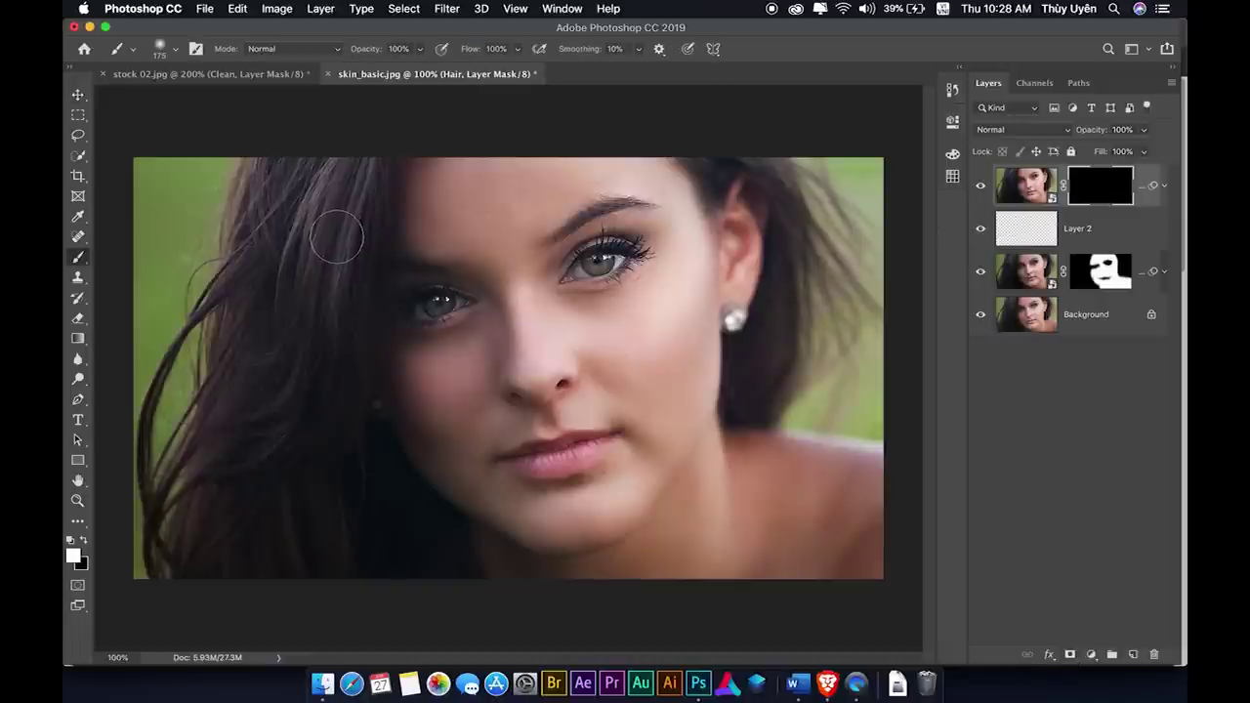
mouse_move(256, 232)
mouse_down()
mouse_move(234, 318)
mouse_move(321, 195)
mouse_move(335, 117)
mouse_move(201, 497)
mouse_move(321, 298)
mouse_move(344, 332)
mouse_move(371, 505)
mouse_move(251, 397)
mouse_move(209, 424)
mouse_move(219, 274)
mouse_up()
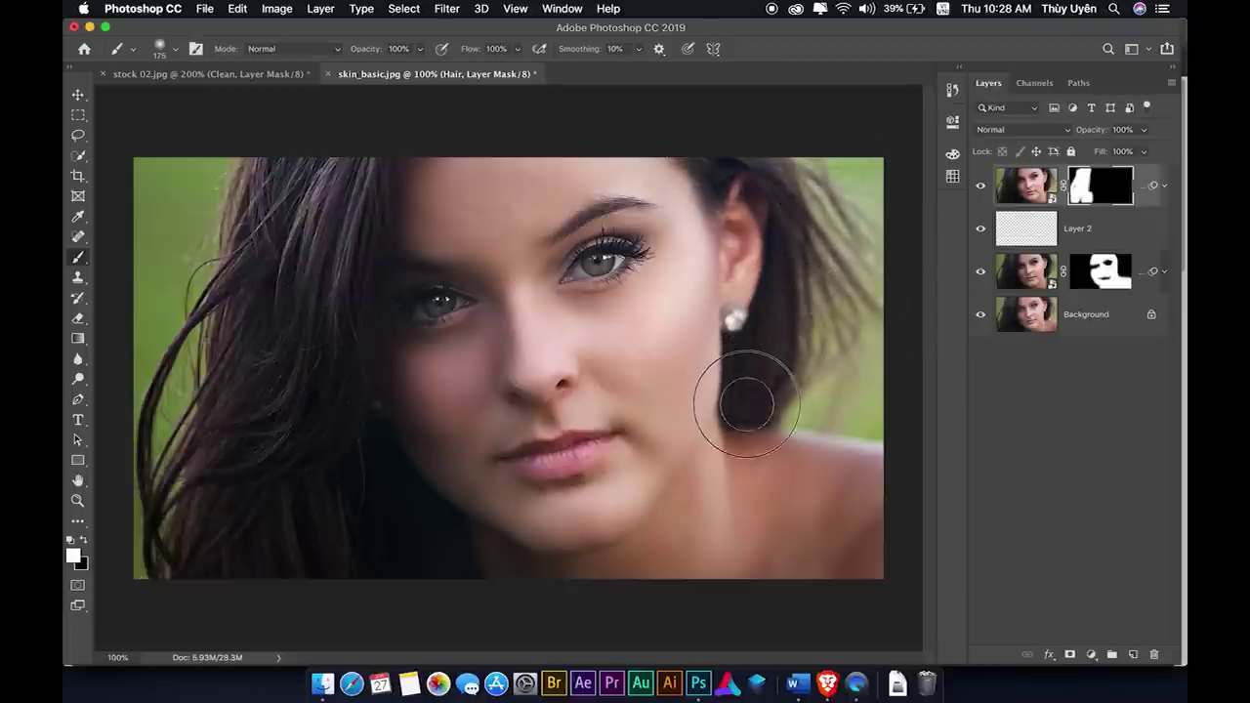
drag(824, 221, 703, 146)
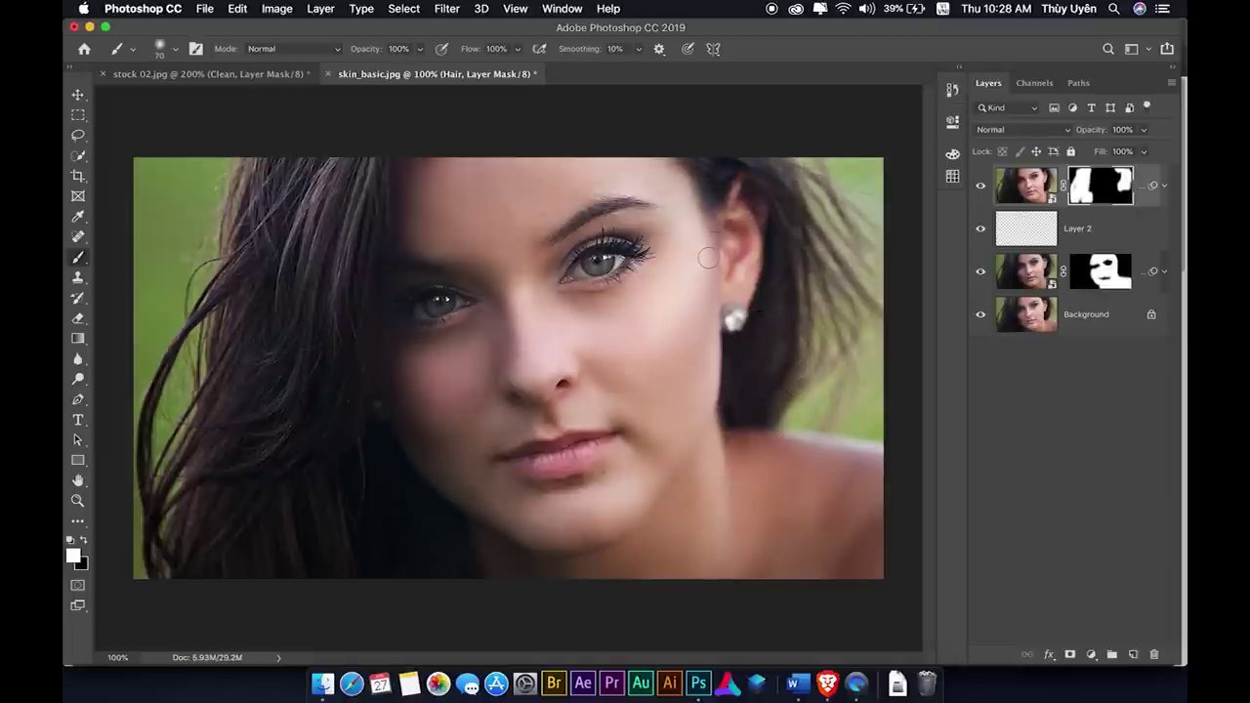
Zoom to 300% and reveal the sharpening on the eyebrow and both eyes with a 40 brush.
key(super+equal)
key(super+equal)
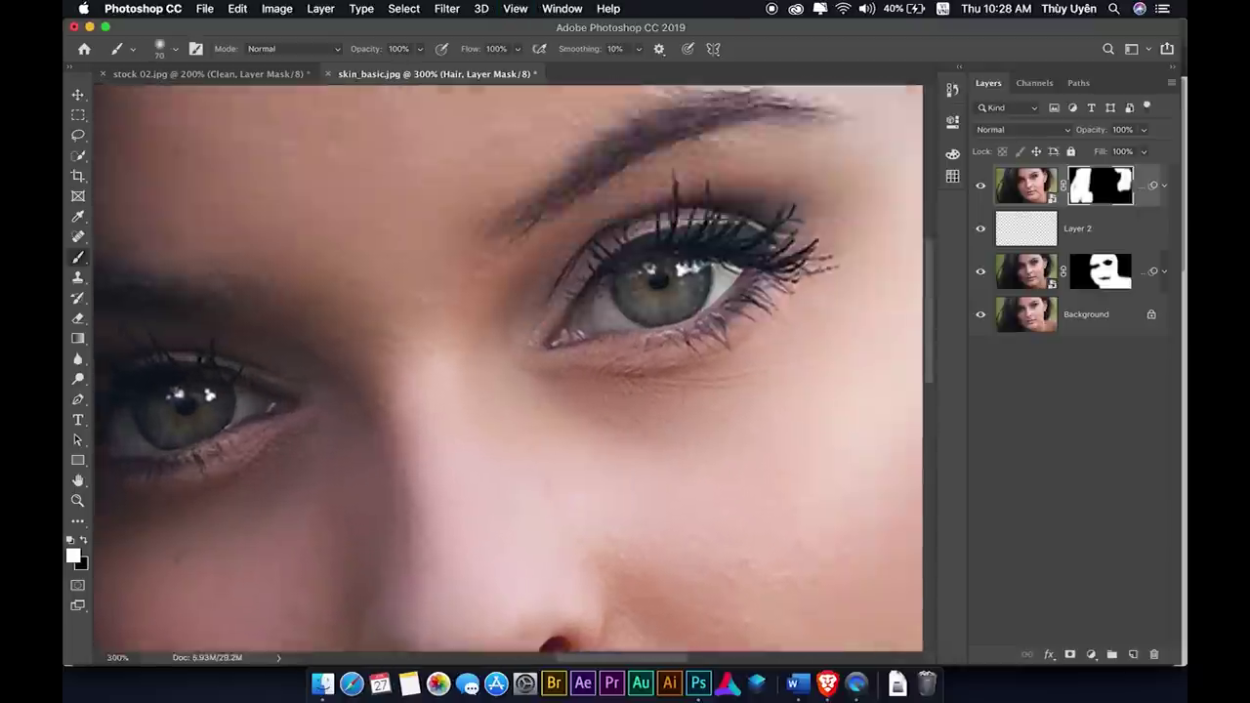
key(bracketleft)
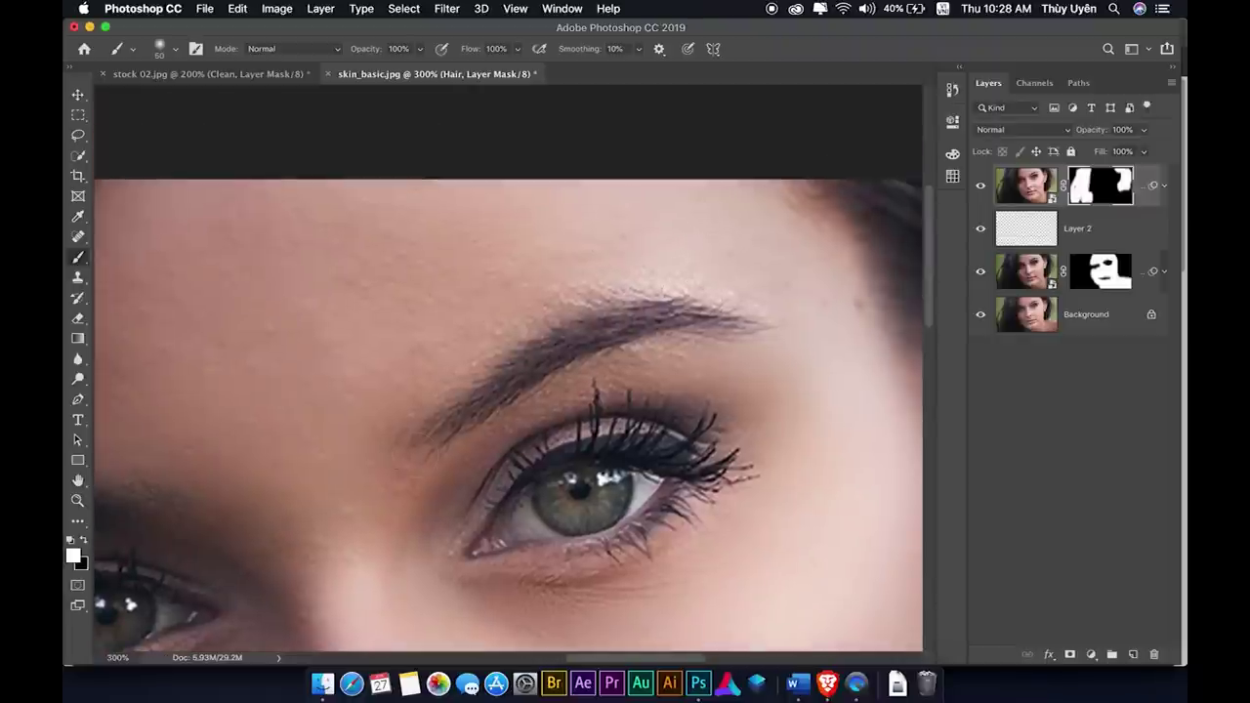
drag(439, 439, 742, 311)
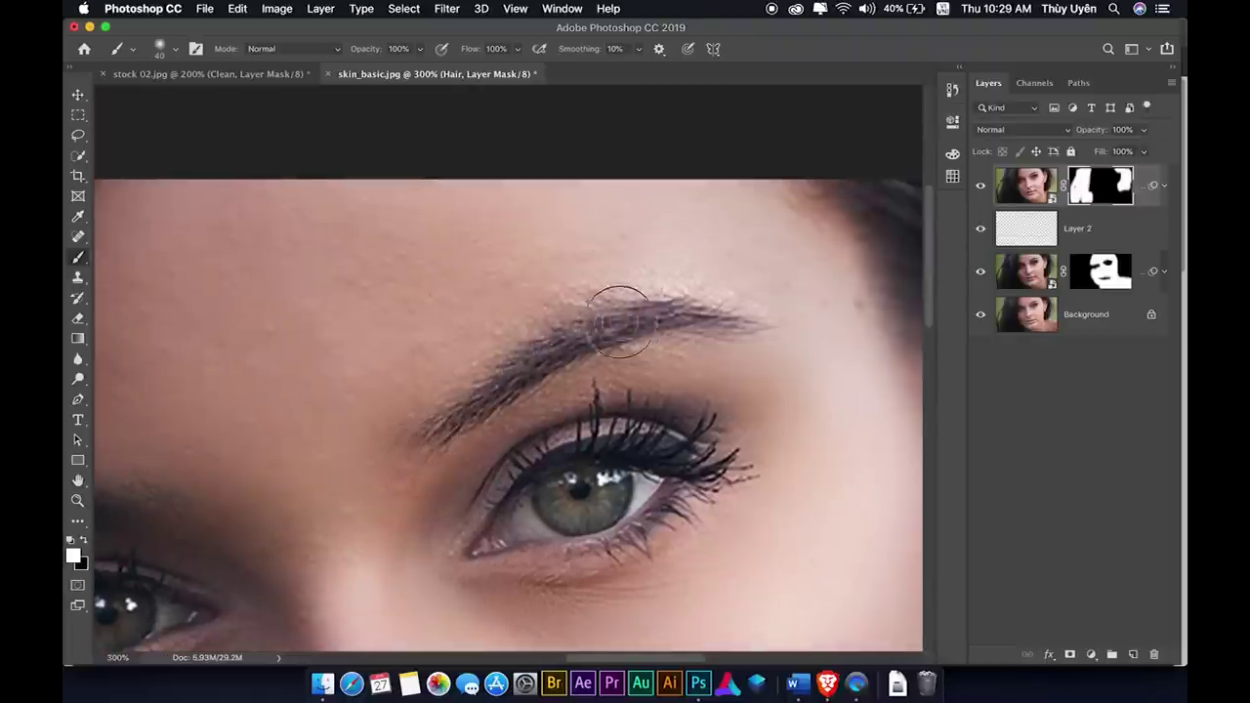
key(bracketleft)
key(bracketleft)
drag(606, 448, 674, 435)
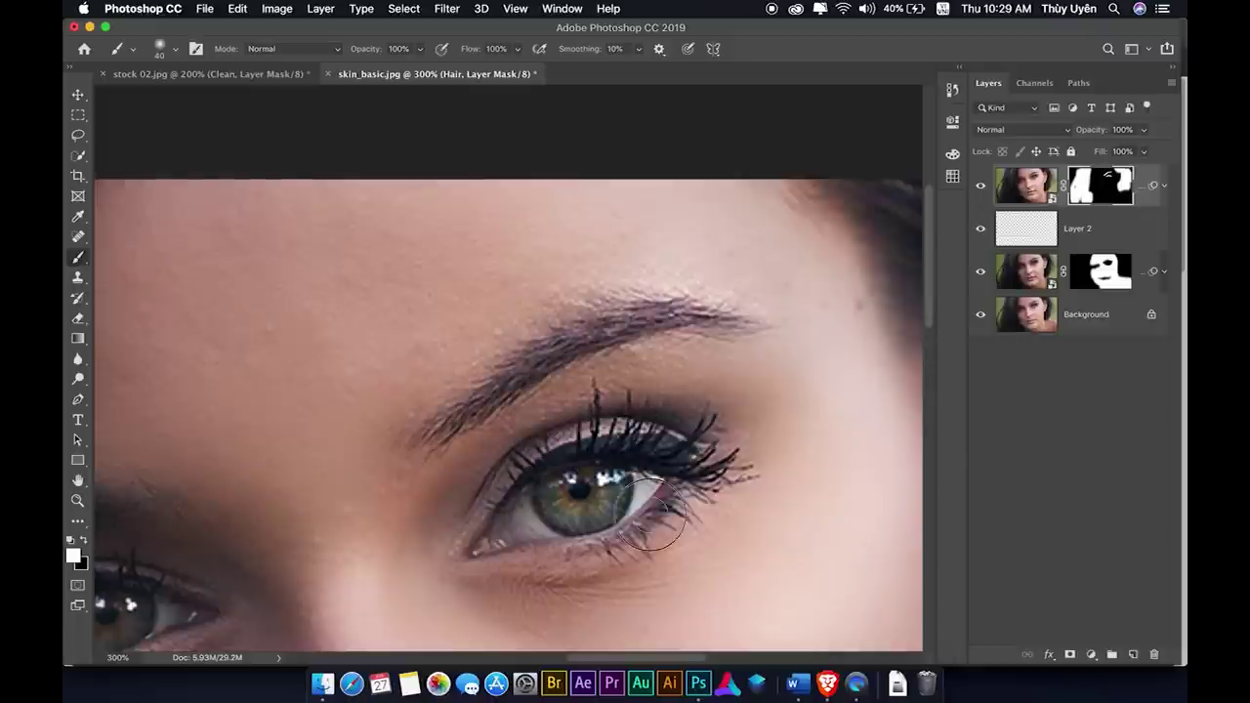
drag(586, 523, 533, 500)
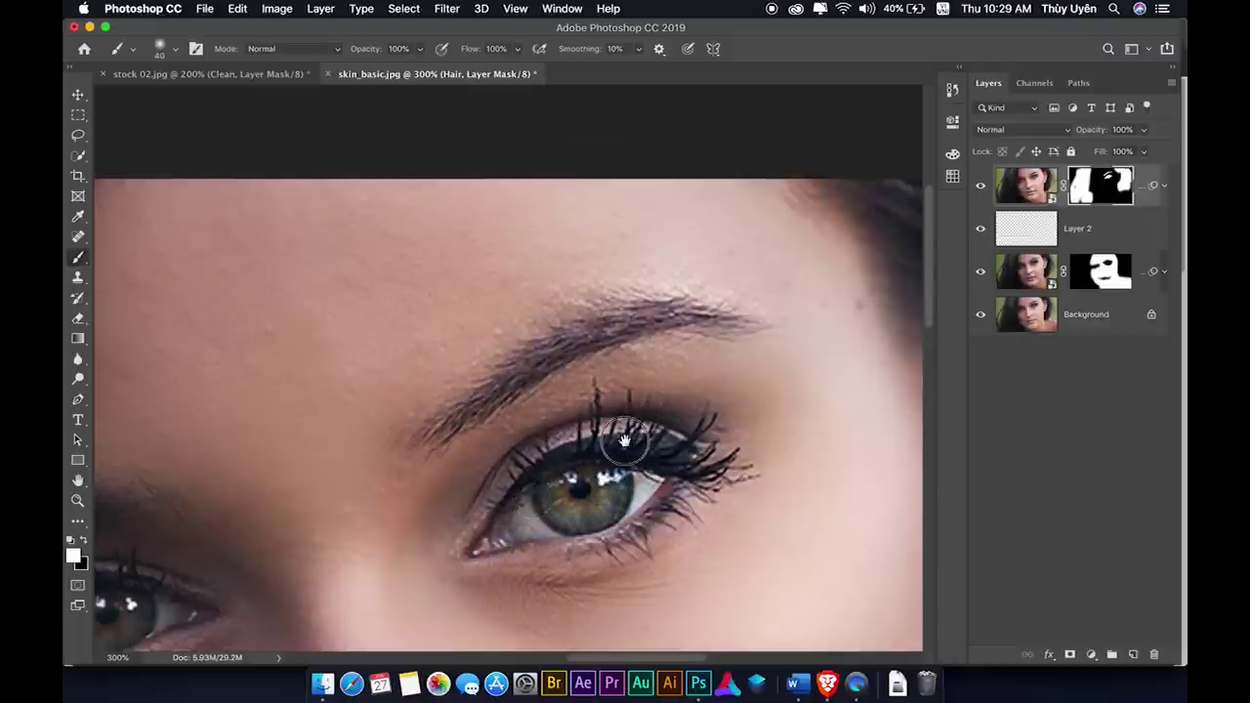
drag(532, 501, 798, 366)
drag(516, 459, 360, 488)
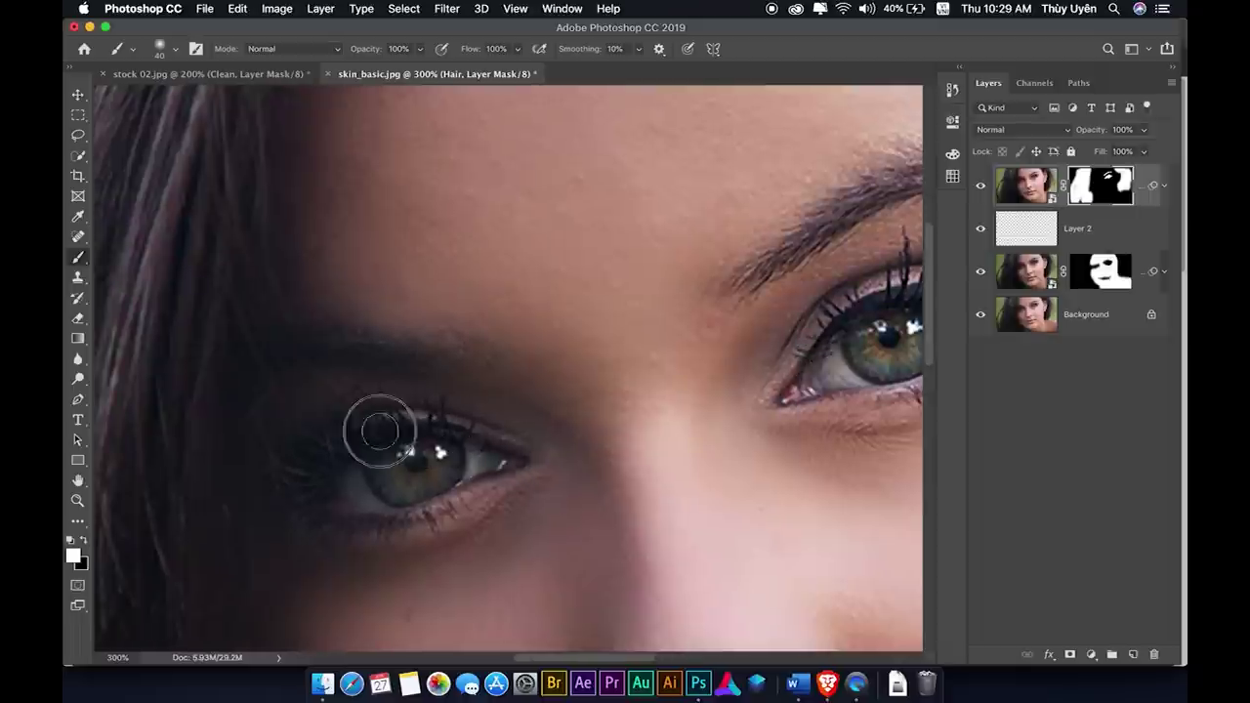
drag(360, 489, 525, 447)
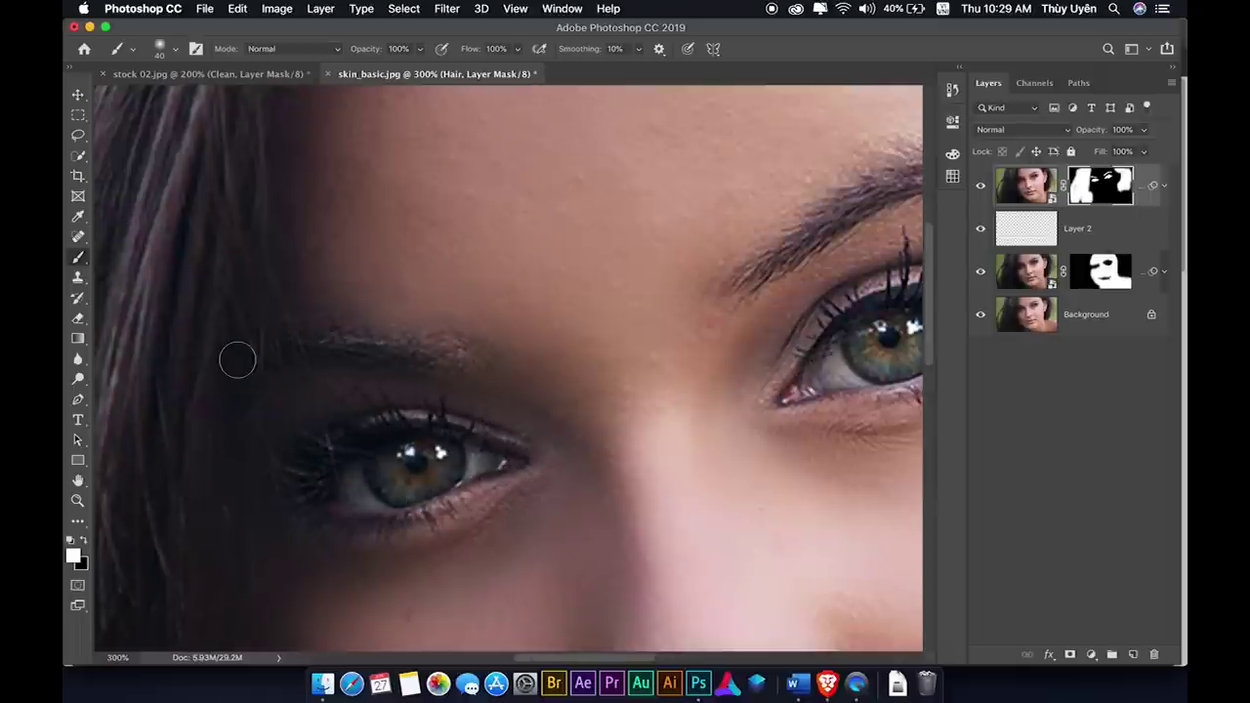
View the photo at 100% and switch to the stock 02.jpg document.
key(ctrl+minus)
key(ctrl+minus)
key(ctrl+minus)
key(ctrl+plus)
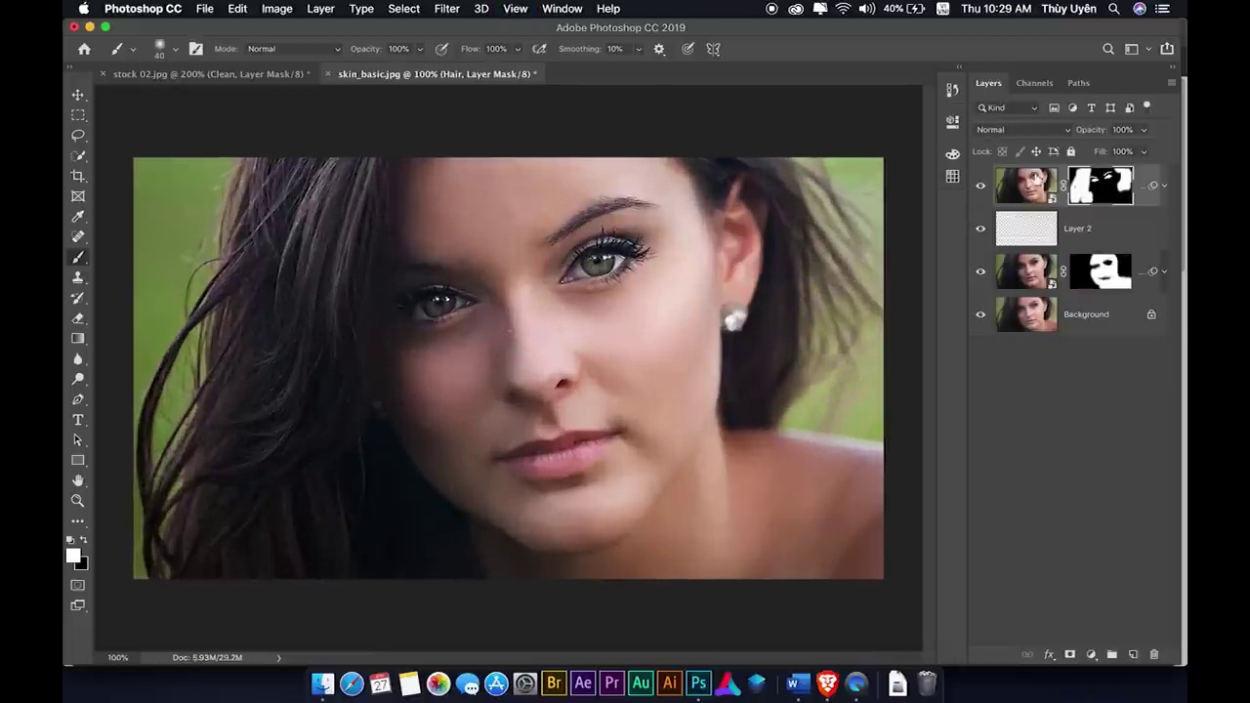
click(212, 74)
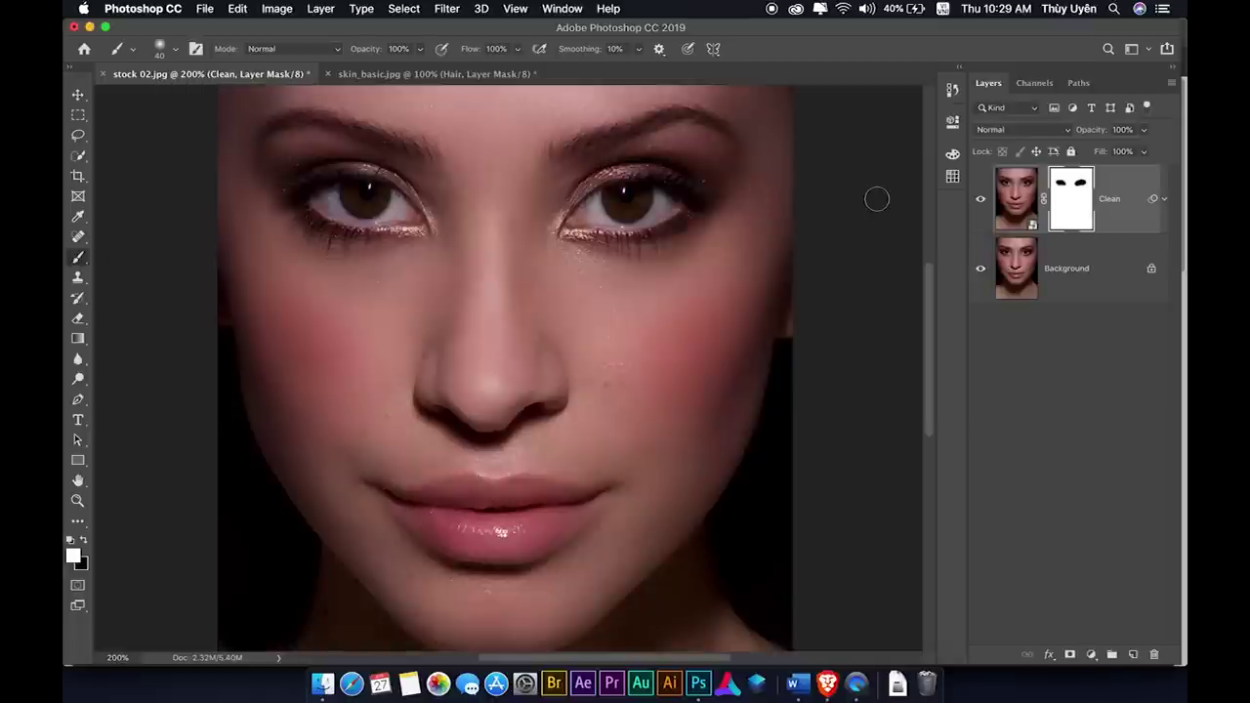
Switch to the Move tool and scroll to view the masked Clean layer in stock 02.jpg.
key(v)
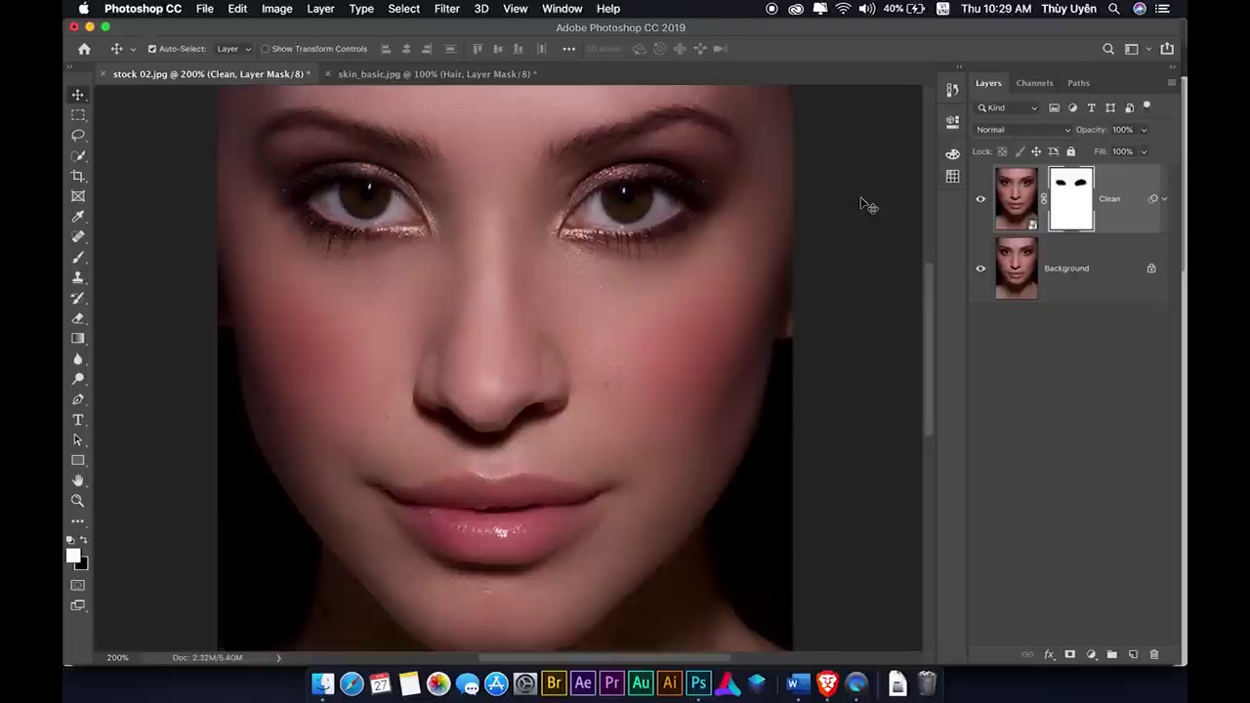
scroll(625, 244, up, 5)
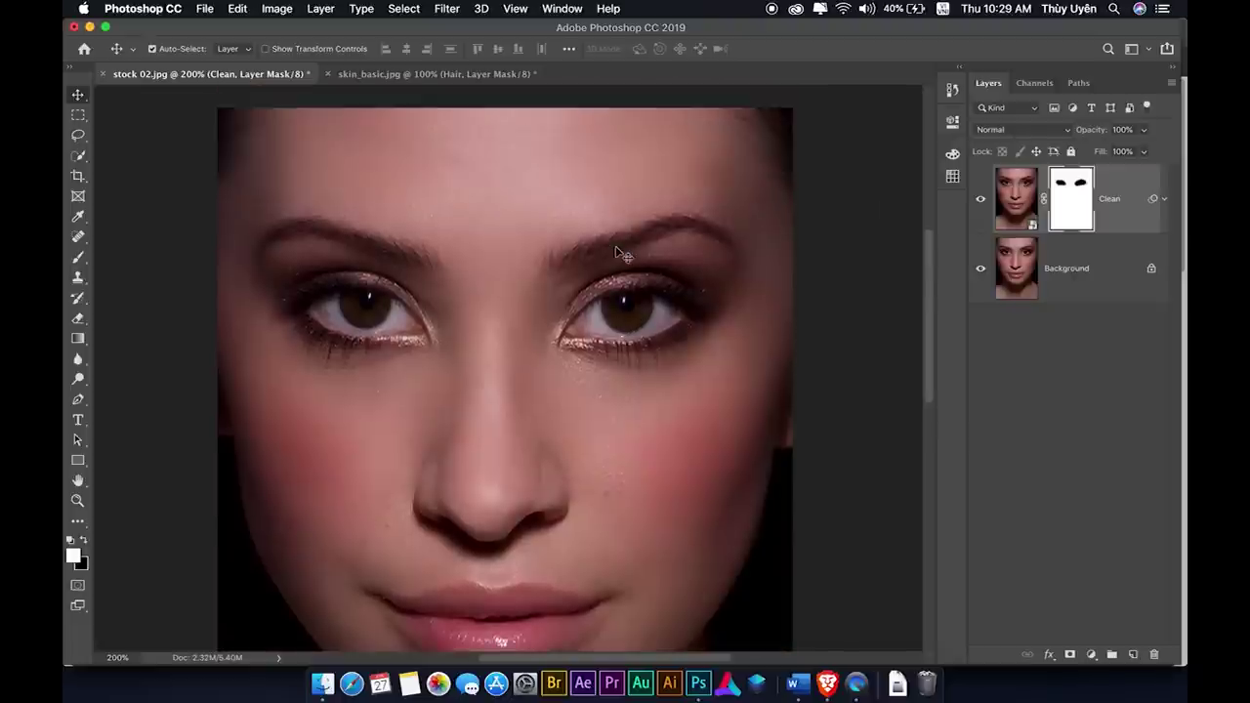
scroll(615, 252, up, 1)
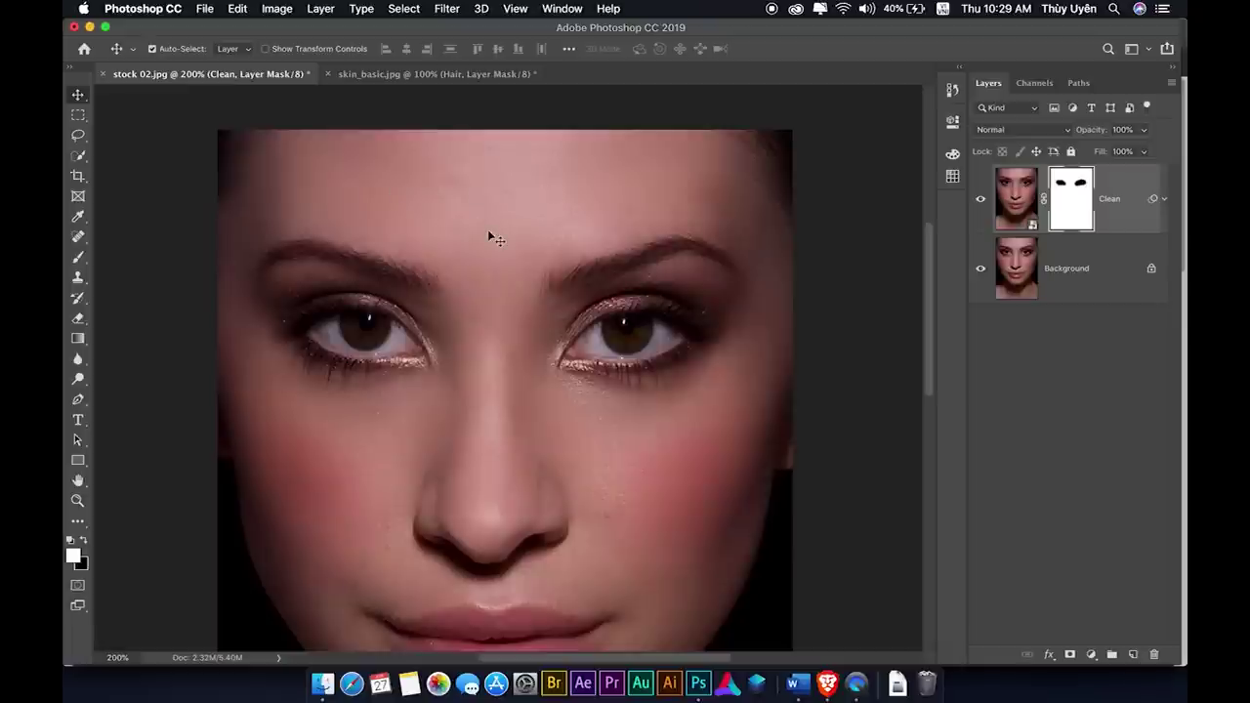